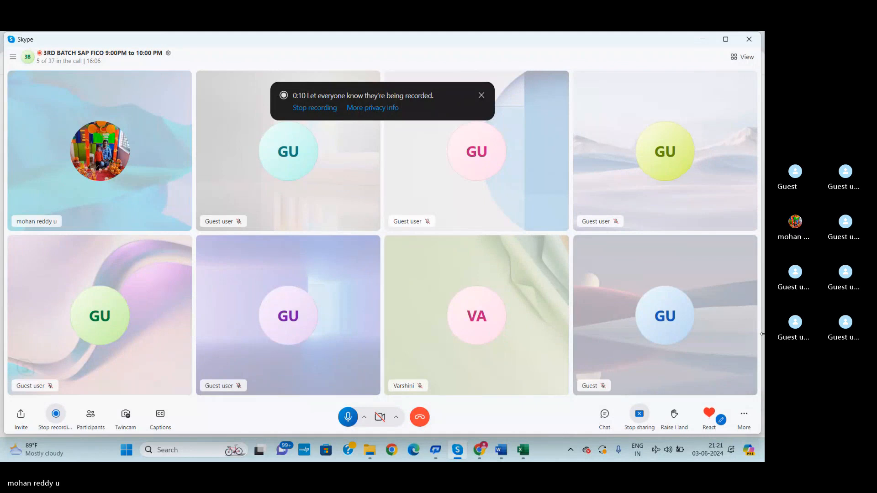
- Switch to the GL GROUP INFORMATION document in Word
key("alt+Tab")
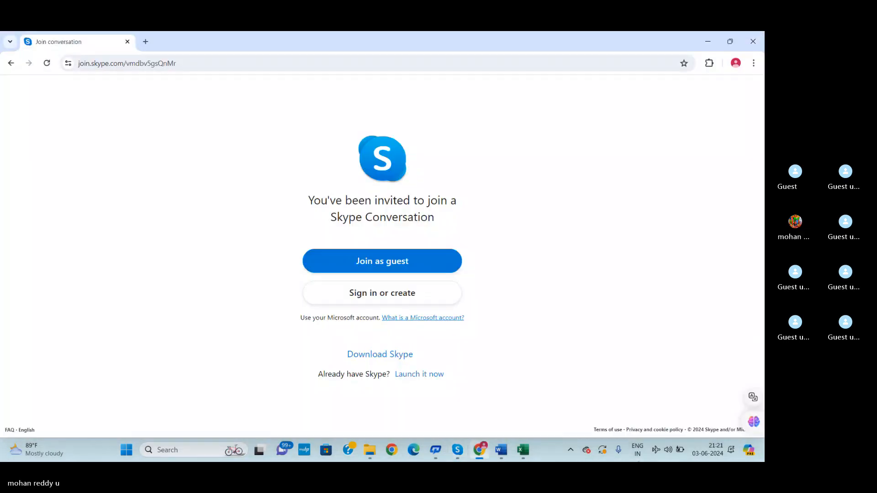
mouse_move(501, 450)
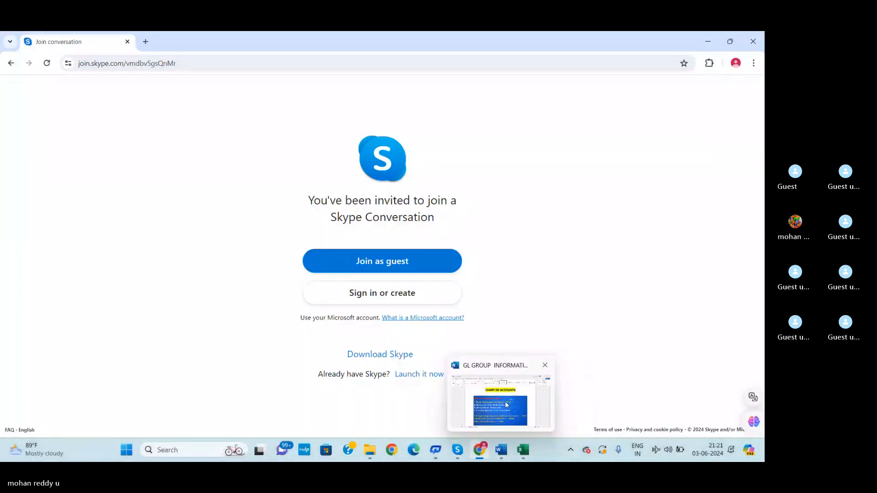
left_click(506, 404)
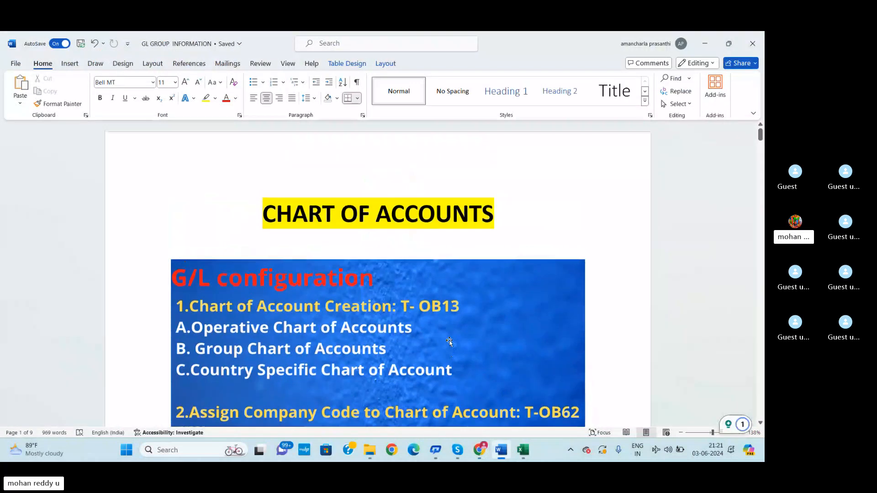
- Switch to the GL GROUP CREATION workbook in Excel and review the chart of accounts creation table and the G/L configuration notes below it
key("alt+Tab")
scroll(456, 380, "up", 5)
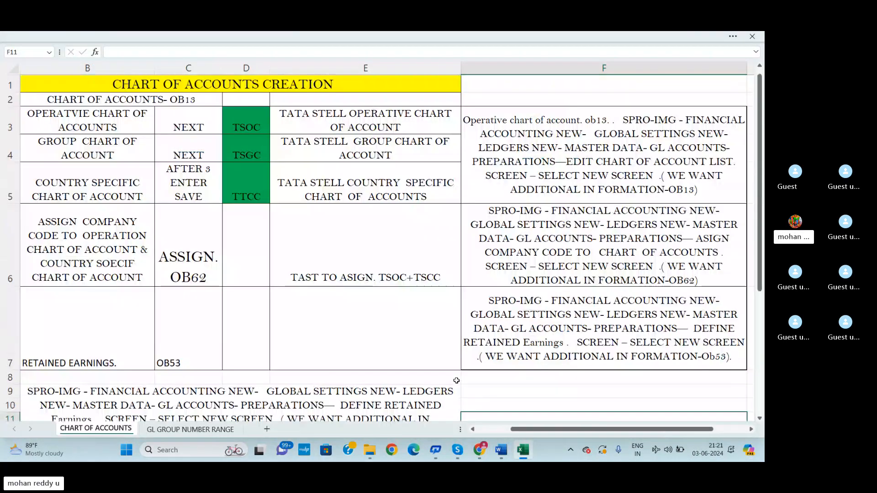
scroll(501, 352, "down", 1)
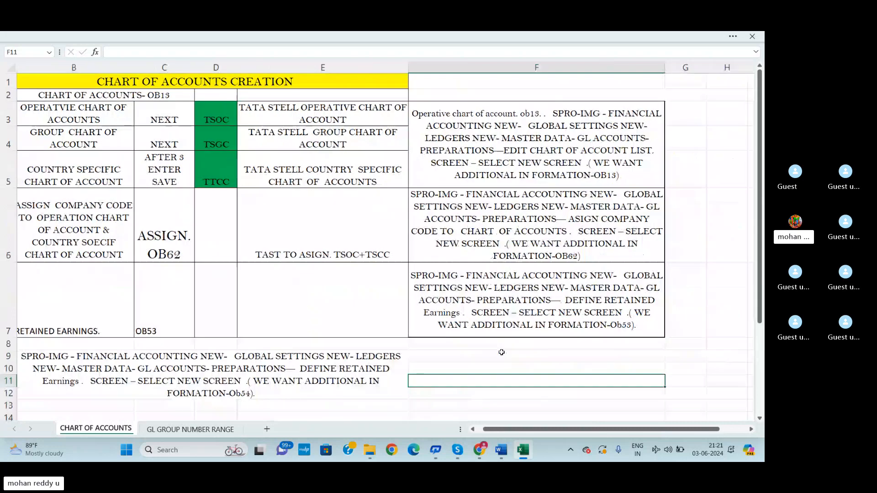
left_click_drag(553, 429, 543, 429)
left_click(752, 358)
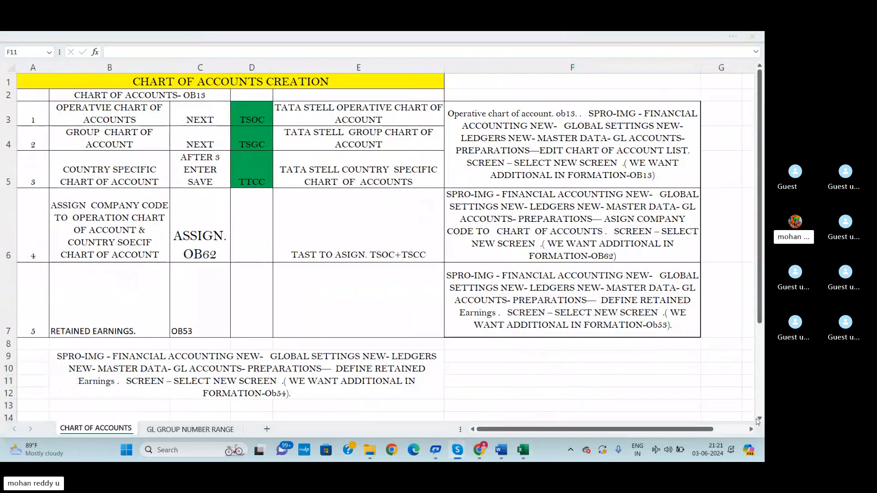
scroll(345, 188, "up", 1)
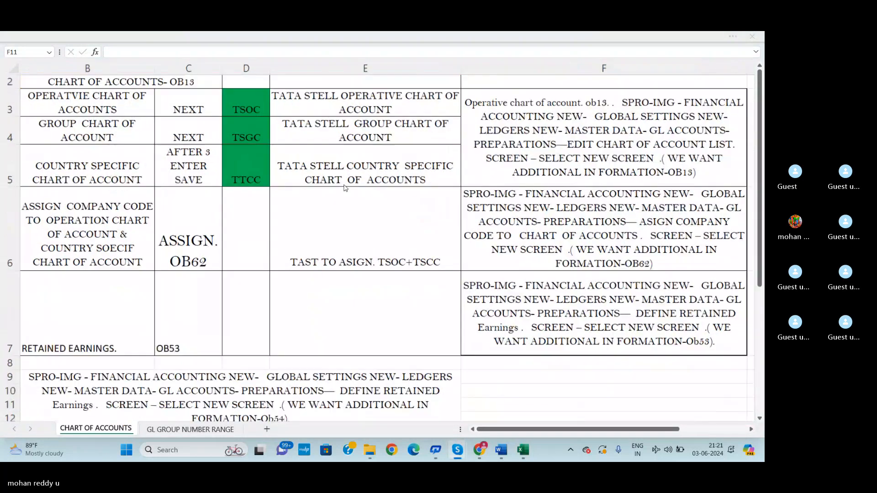
scroll(345, 188, "down", 2)
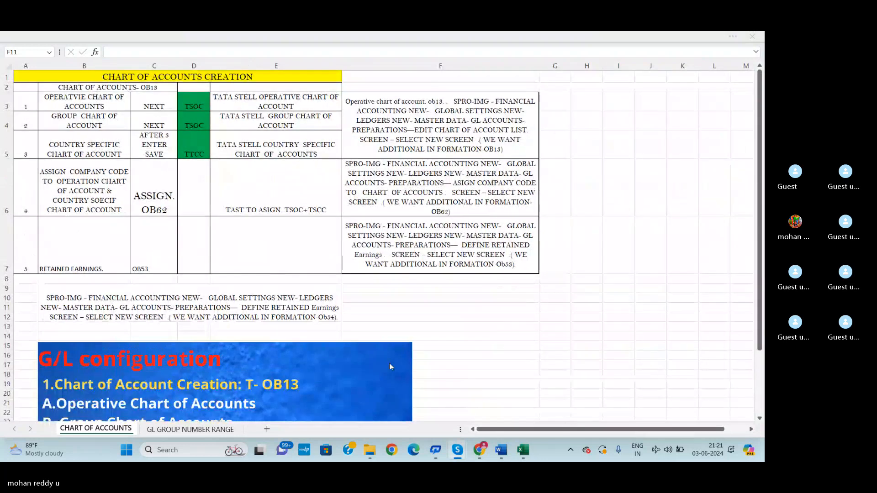
scroll(333, 341, "down", 3)
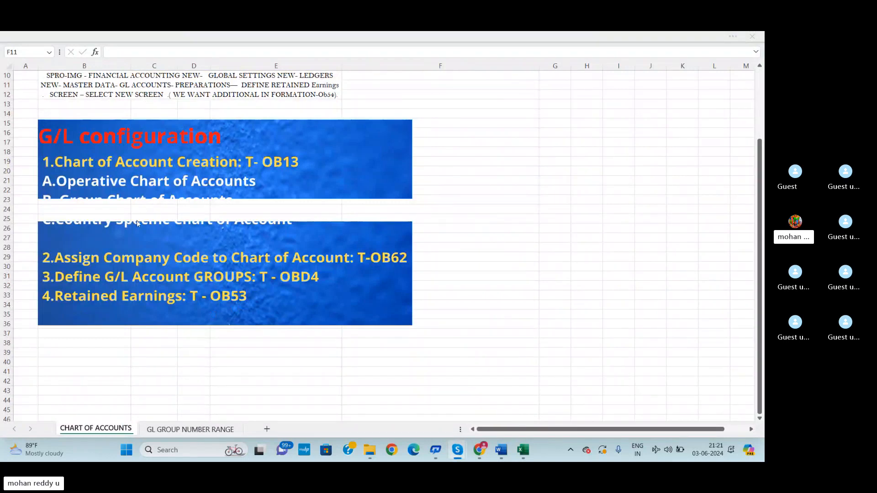
scroll(442, 213, "up", 1)
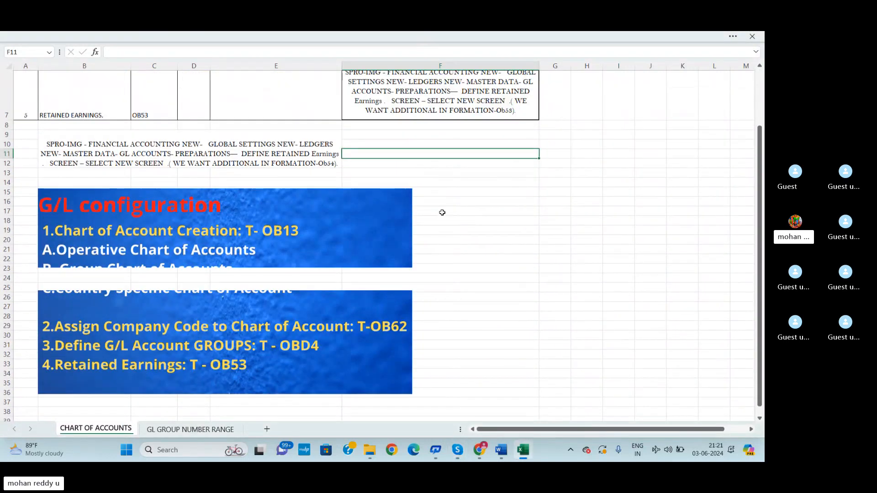
scroll(443, 213, "up", 2)
scroll(358, 202, "up", 1)
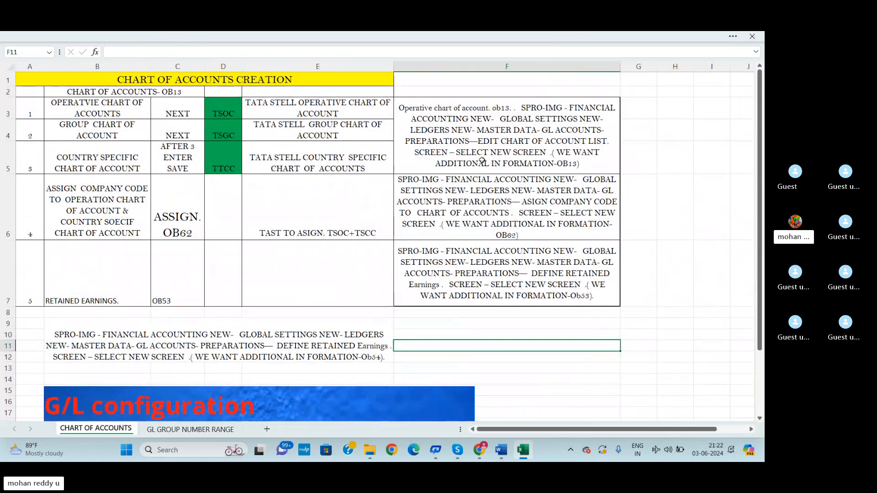
scroll(598, 175, "up", 2)
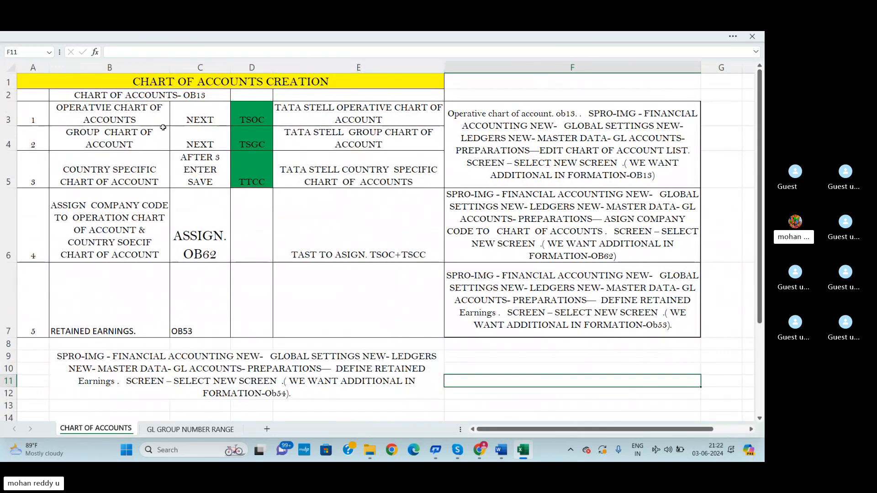
- Minimize the workbook and all other open windows to reach the desktop
left_click(671, 35)
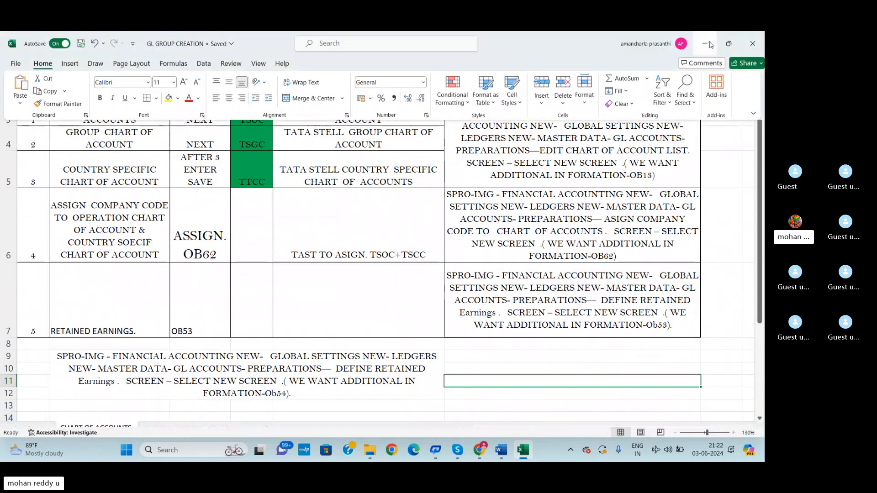
left_click(707, 44)
left_click(710, 43)
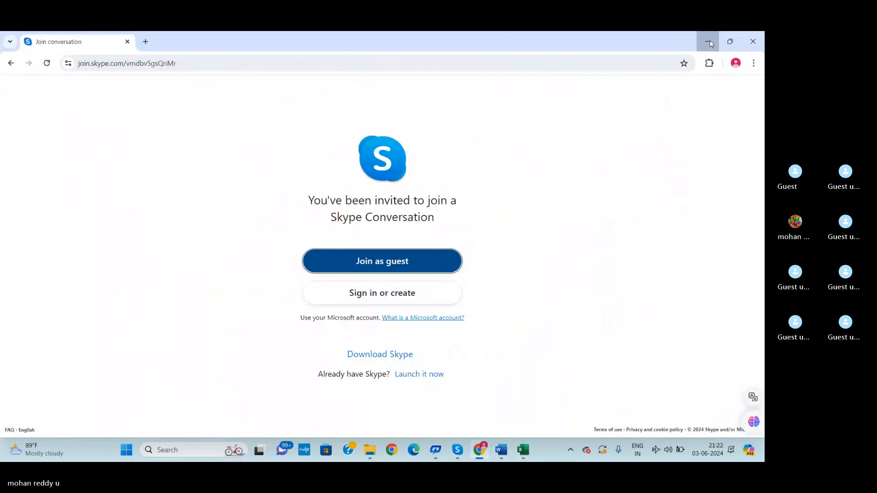
left_click(709, 40)
left_click(704, 39)
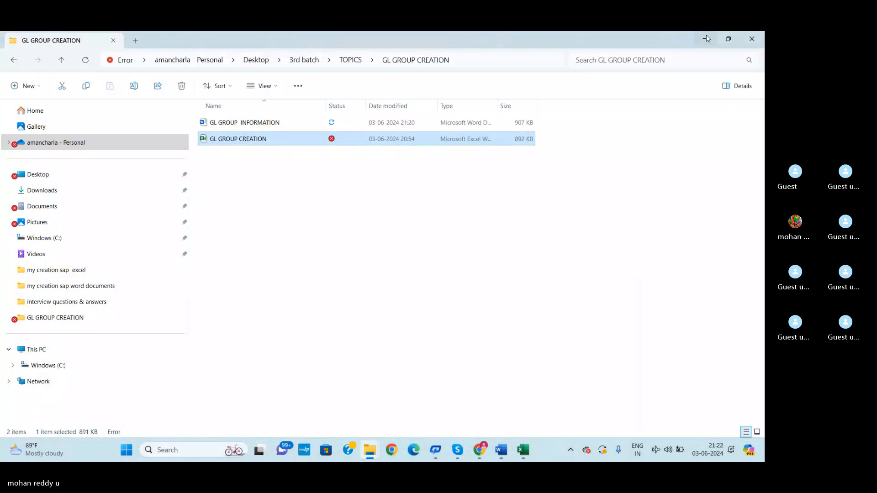
left_click(706, 38)
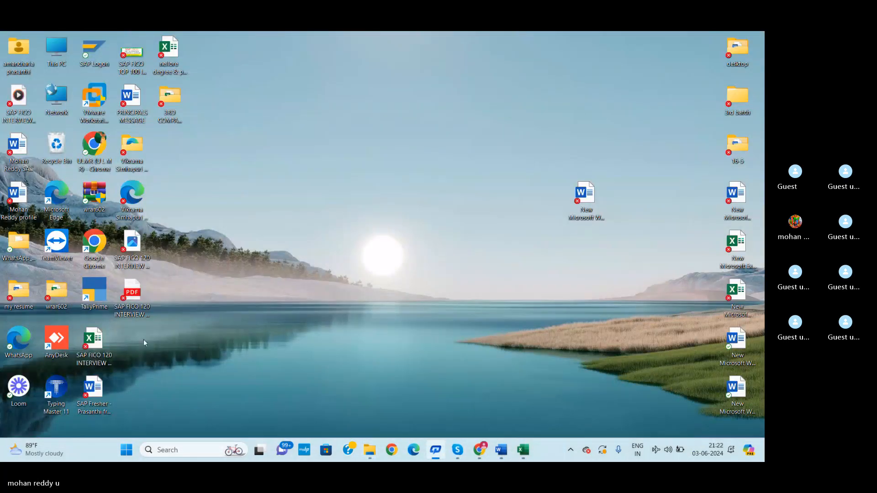
- Start SAP Logon and log on to the fico connection with the first saved user name and the account password
double_click(88, 44)
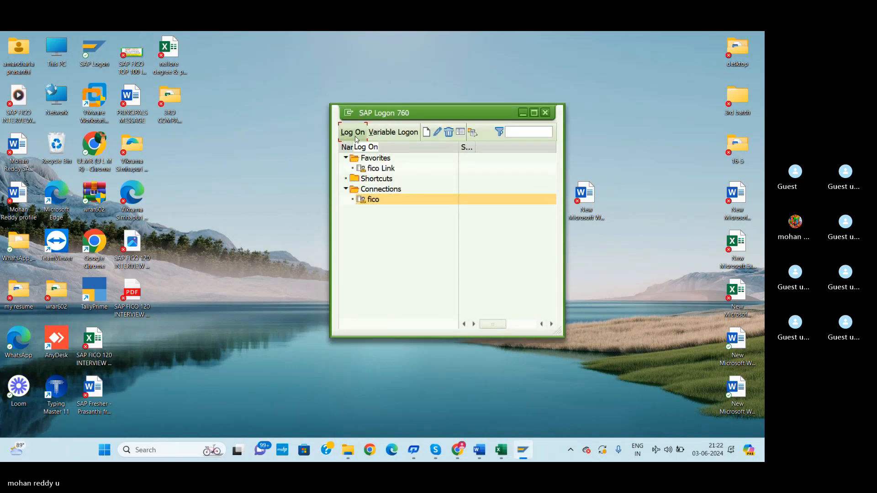
left_click(356, 139)
left_click(156, 153)
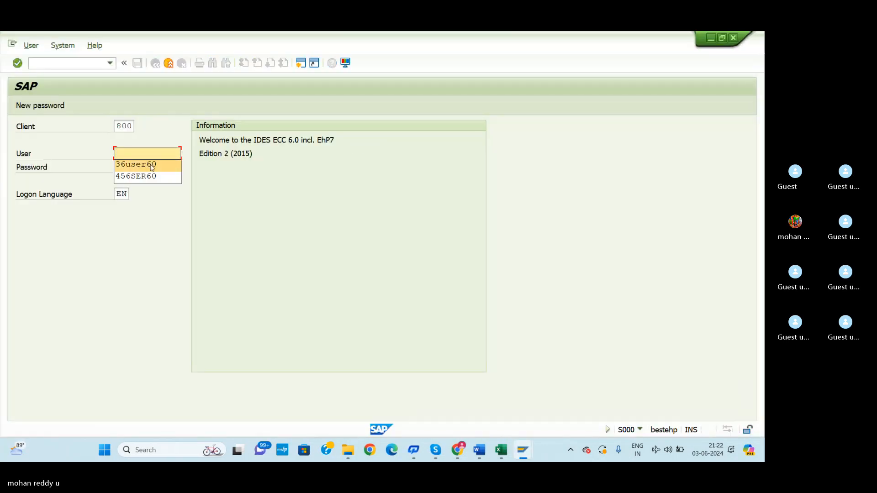
left_click(152, 165)
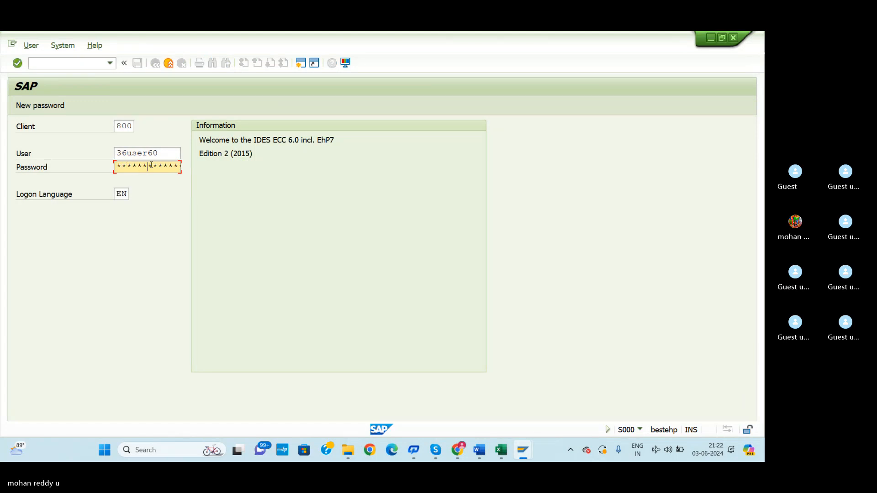
key("Return")
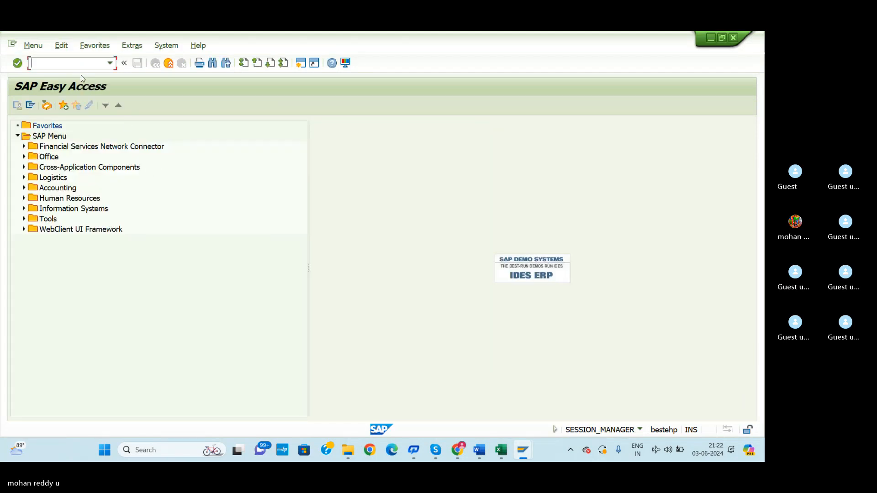
- Switch back to the CHART OF ACCOUNTS sheet in Excel
key("alt+Tab")
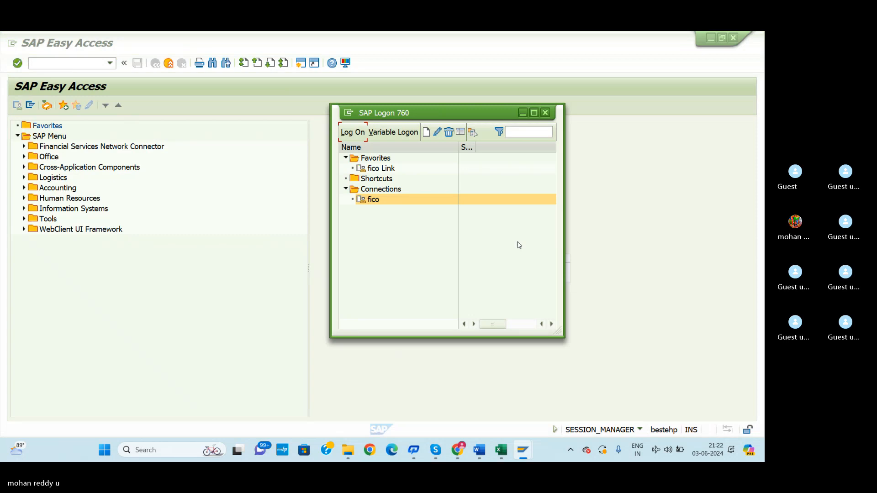
left_click(501, 451)
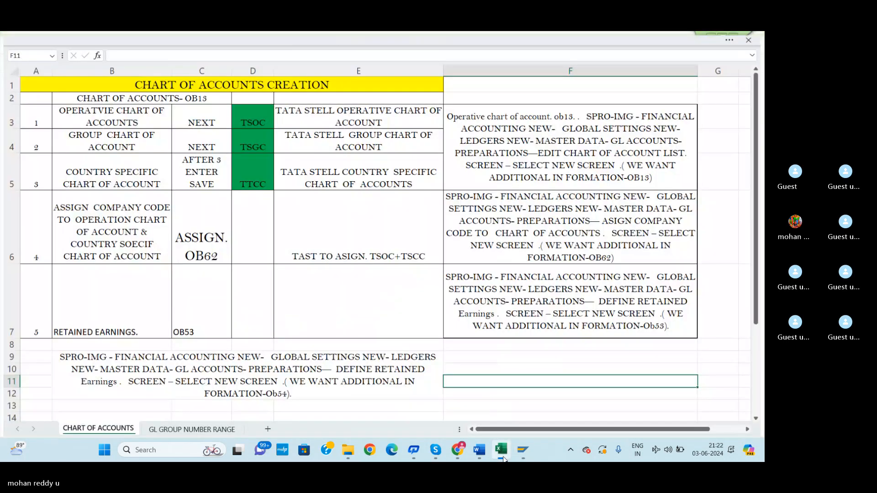
left_click(255, 113)
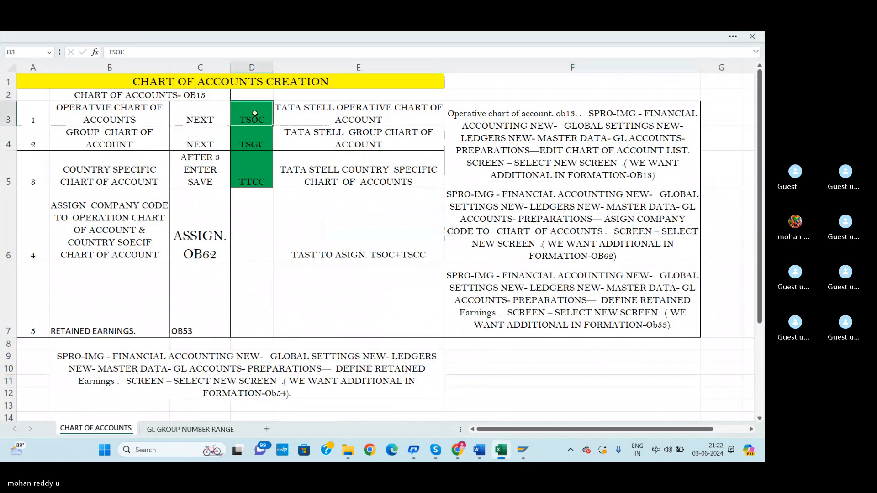
left_click_drag(255, 114, 254, 181)
key("Delete")
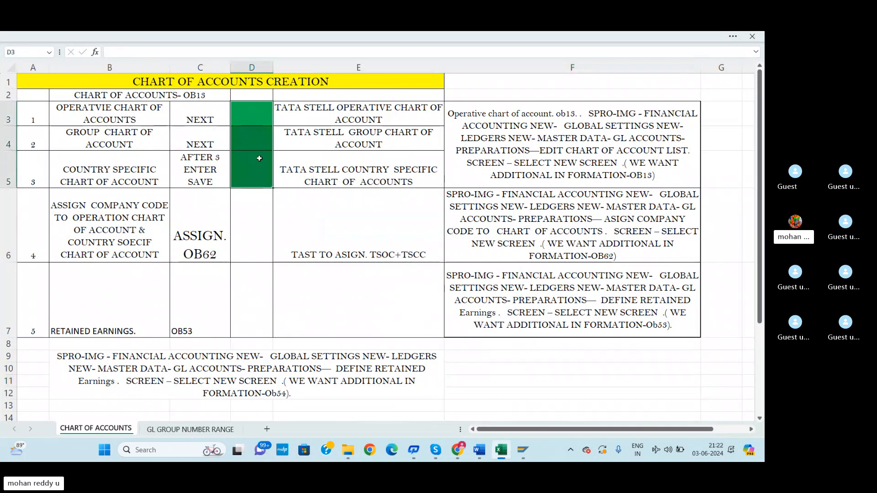
key("ctrl+z")
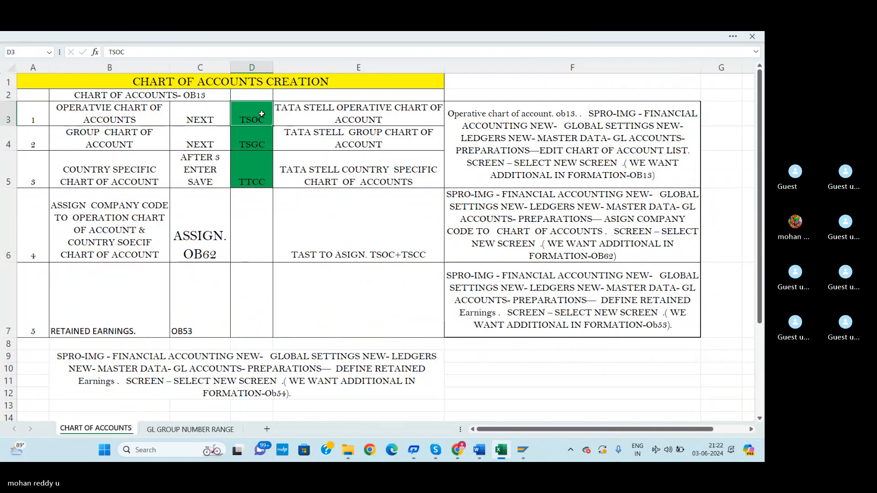
- Set the operative chart of accounts code in cell D3 to RDOC
type("RD")
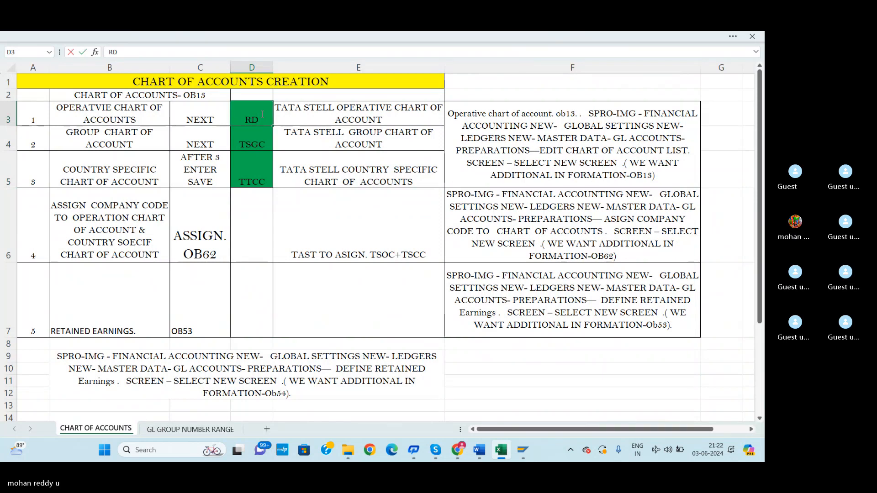
type("OC")
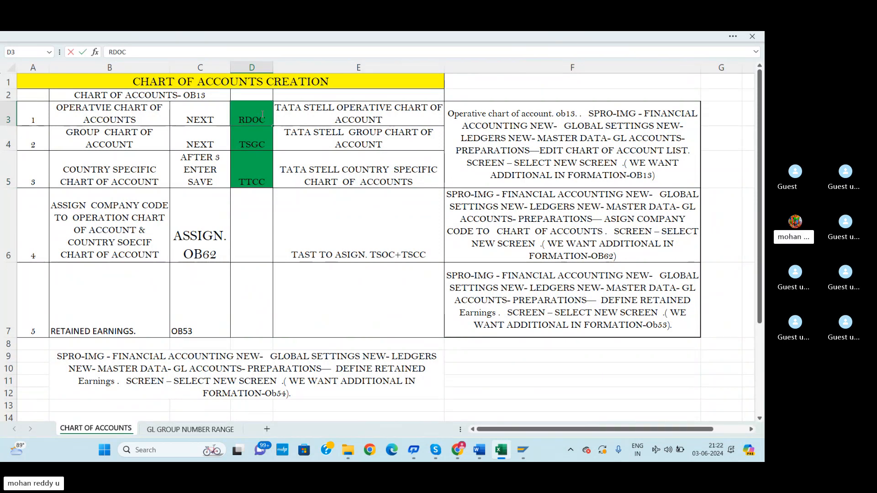
left_click(295, 137)
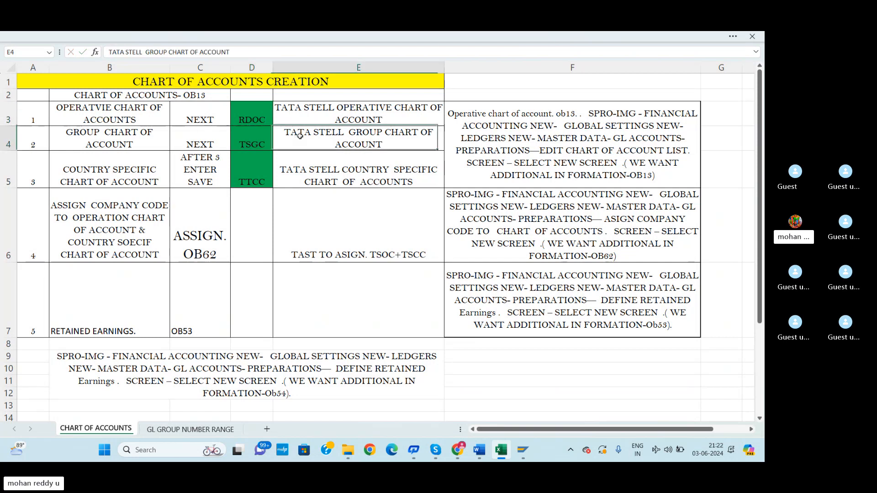
- Replace the company name in the operative chart description in E3 so that it reads RELIANCE DIGITAL OPERATIVE CHART OF ACCOUNT
left_click(330, 109)
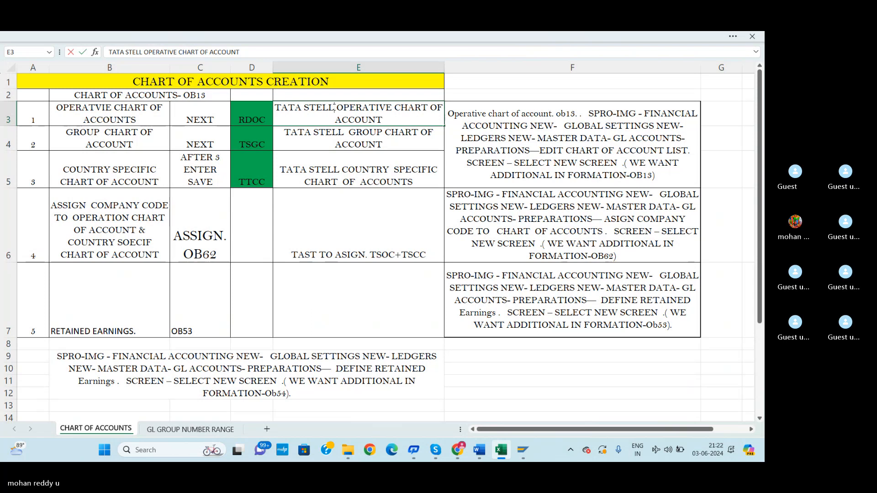
key("BackSpace")
key("BackSpace")
key("BackSpace")
key("BackSpace")
key("BackSpace")
key("BackSpace")
key("BackSpace")
key("BackSpace")
key("BackSpace")
key("BackSpace")
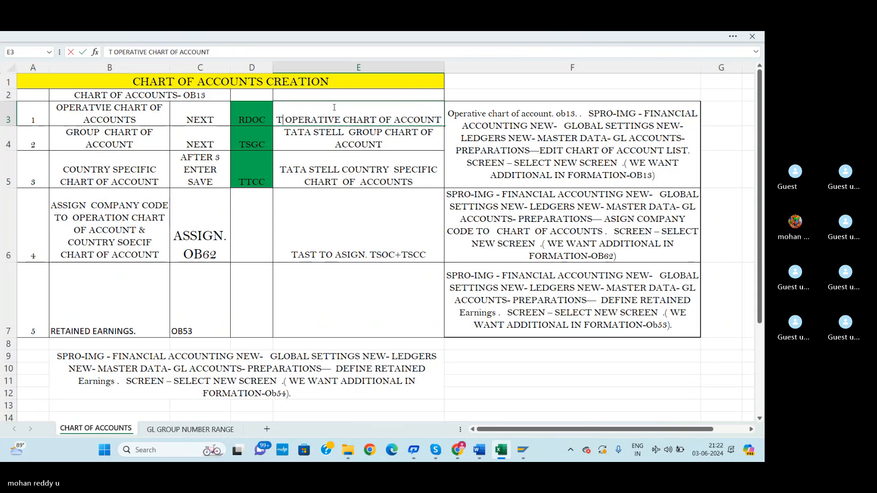
type("RELIANCE ")
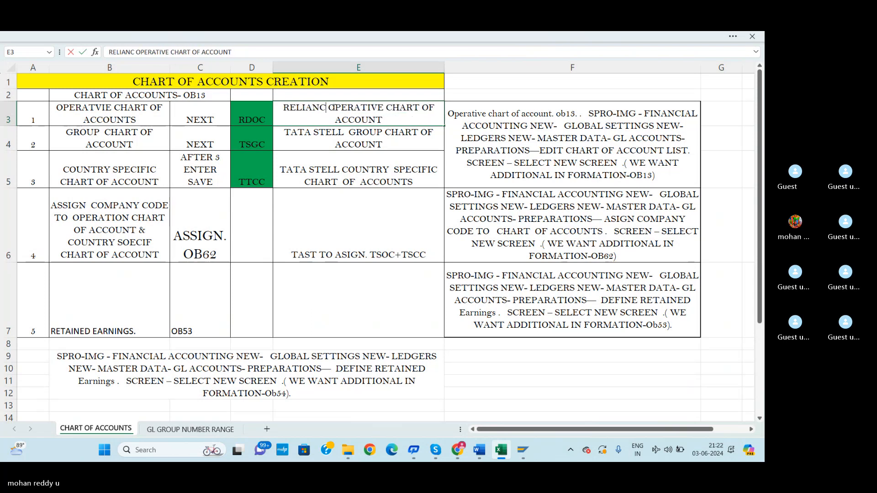
type("DIGITAL")
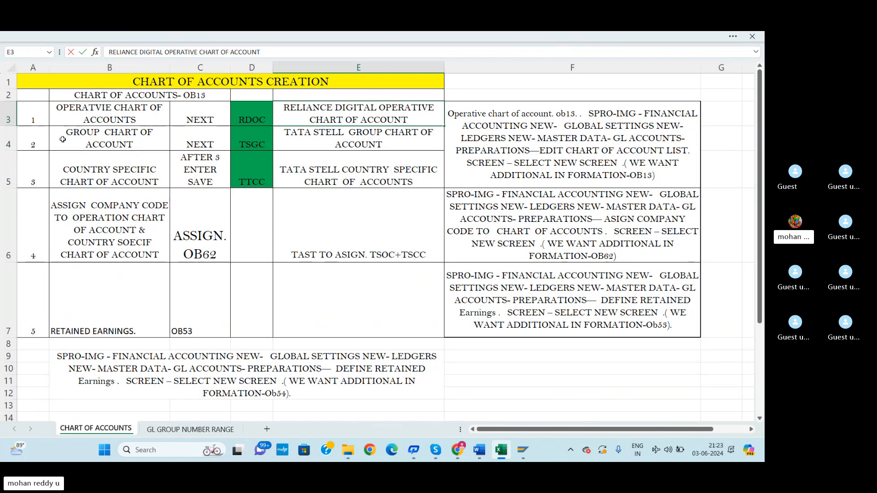
- Change the group chart of accounts code in cell D4 to RDGC
left_click(259, 144)
key("BackSpace")
key("BackSpace")
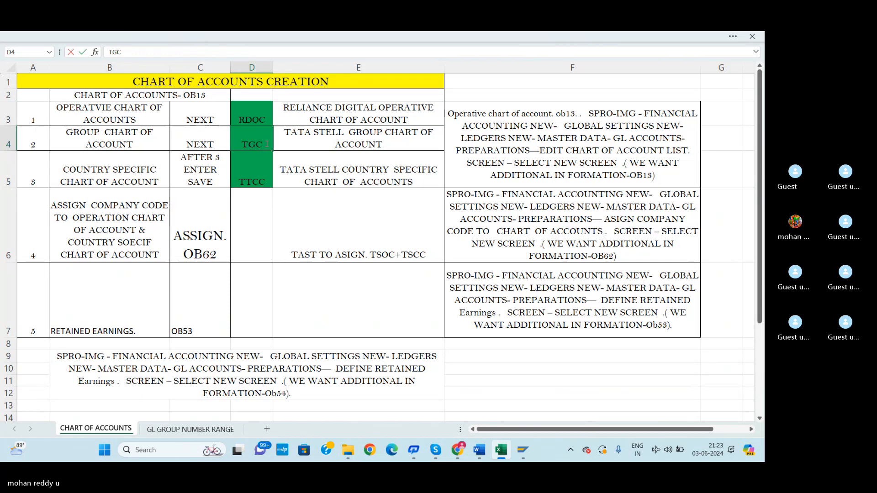
type("RD")
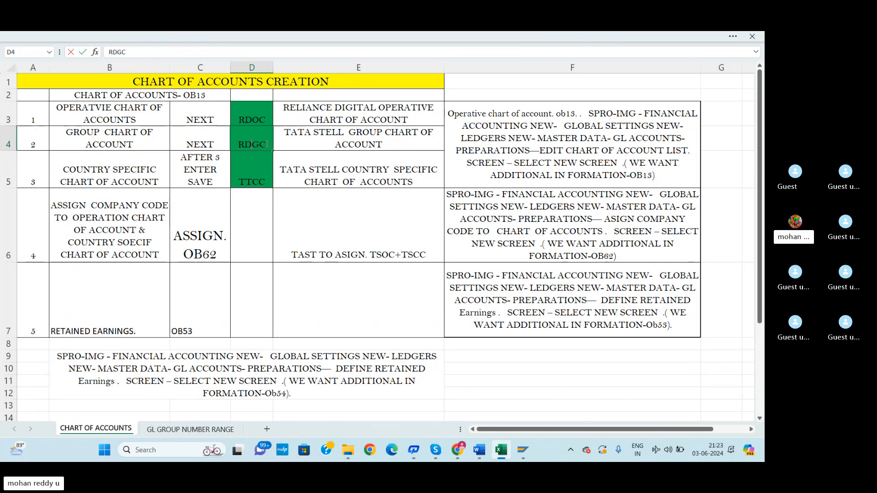
left_click(267, 170)
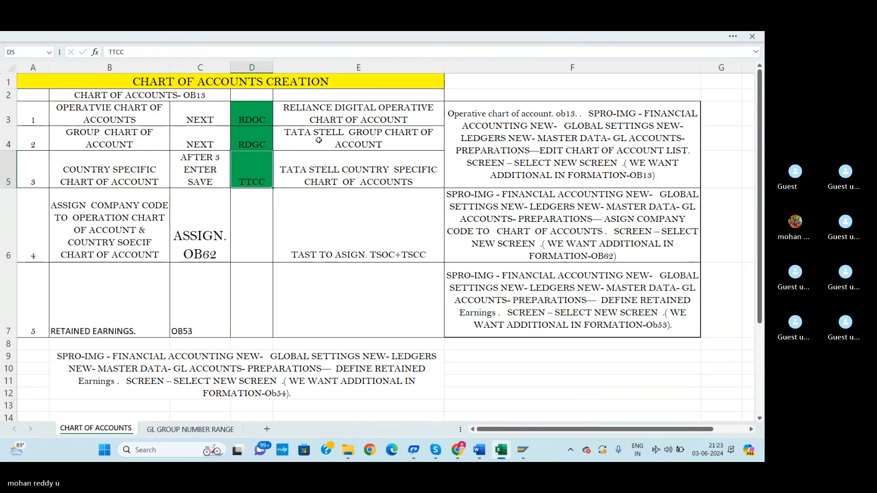
- Replace the company name in the group chart description in E4 so that it reads RELIANCE DIGITAL GROUP CHART OF ACCOUNT
double_click(344, 132)
key("BackSpace")
key("BackSpace")
key("BackSpace")
key("BackSpace")
key("BackSpace")
key("BackSpace")
key("BackSpace")
key("BackSpace")
key("BackSpace")
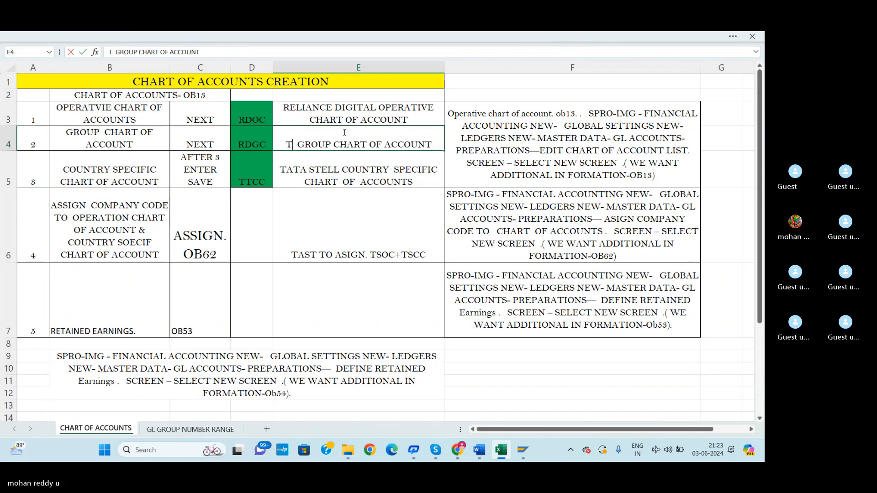
key("BackSpace")
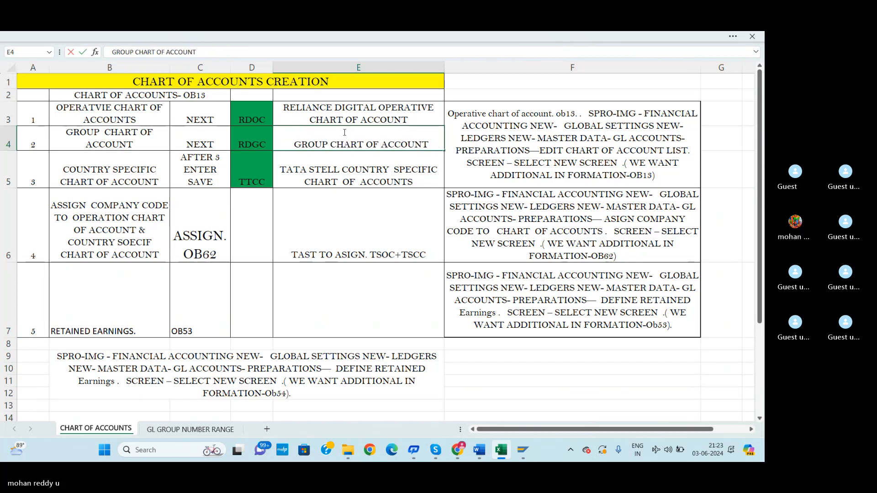
double_click(375, 106)
left_click_drag(375, 106, 282, 106)
key("ctrl+c")
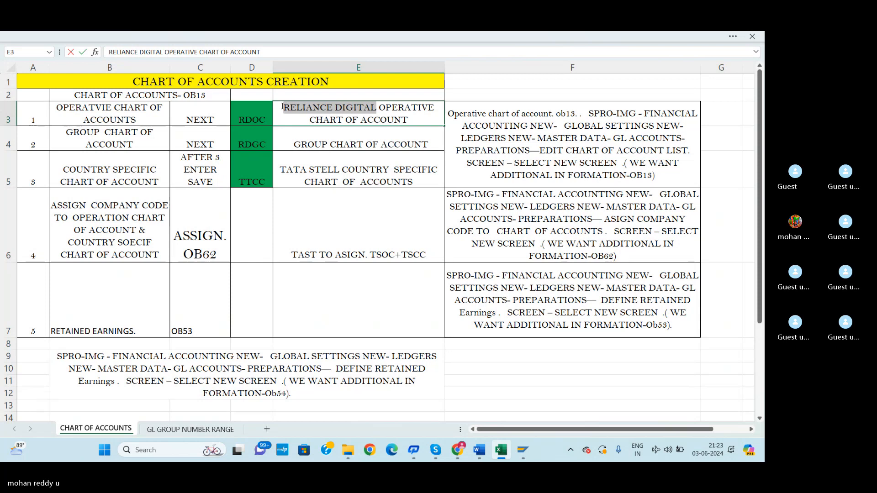
double_click(292, 144)
key("ctrl+v")
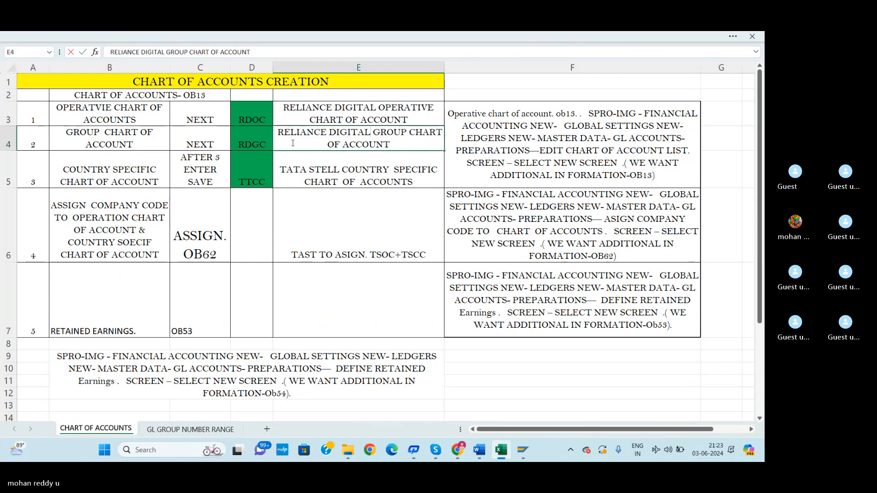
left_click(366, 206)
- Change the country-specific chart of accounts code in cell D5 to RDCC
left_click(265, 180)
double_click(266, 179)
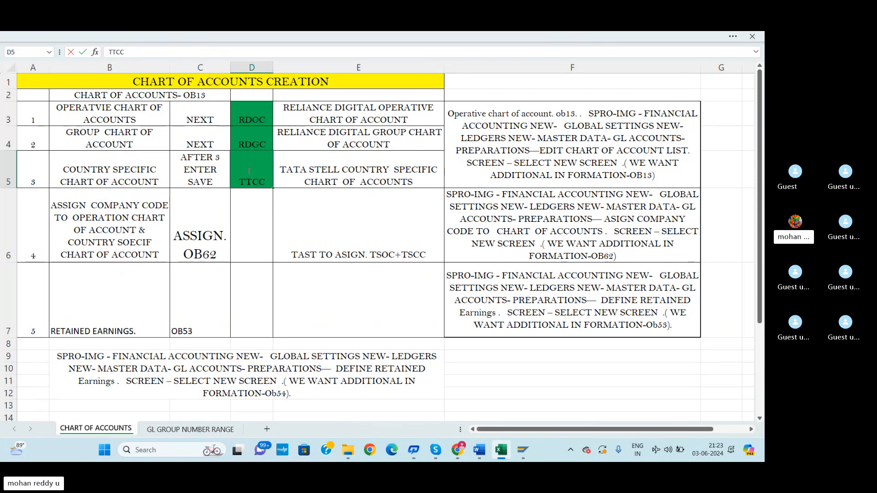
key("BackSpace")
key("BackSpace")
type("RD")
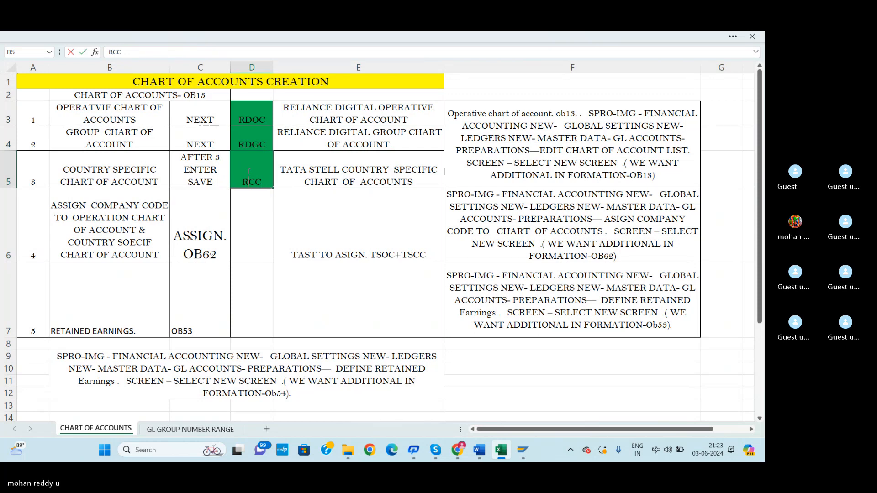
left_click(326, 205)
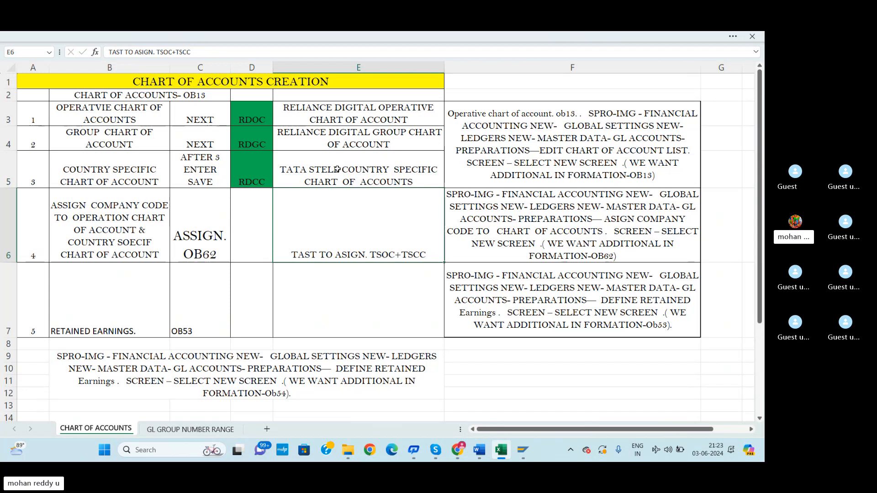
- Replace the company name in E5 so that the description reads RELIANCE DIGITAL COUNTRY SPECIFIC CHART OF ACCOUNTS
double_click(340, 170)
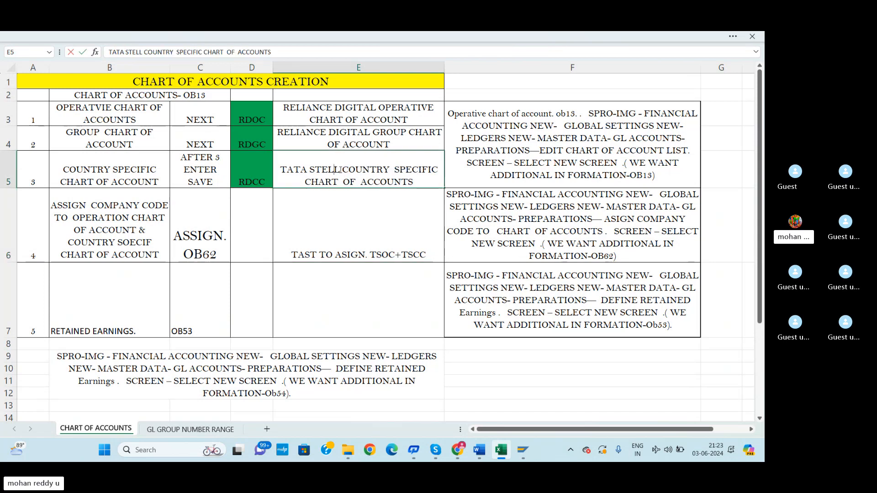
left_click_drag(340, 169, 280, 169)
key("BackSpace")
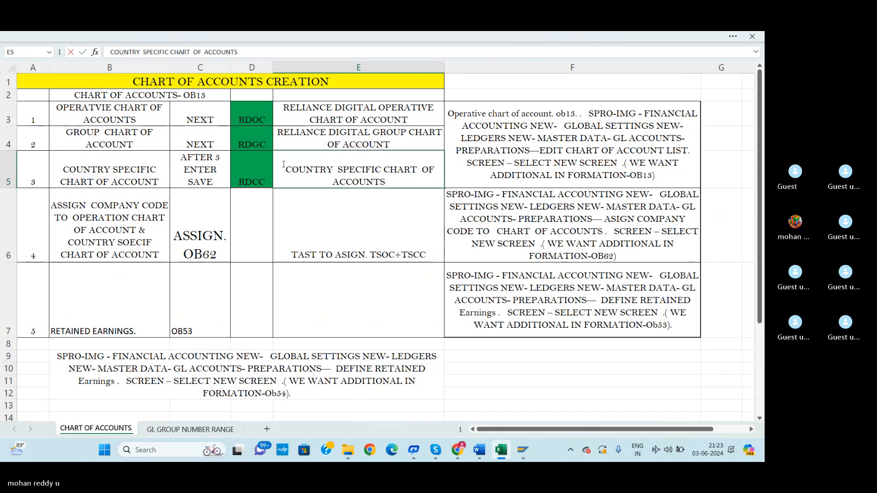
key("ctrl+v")
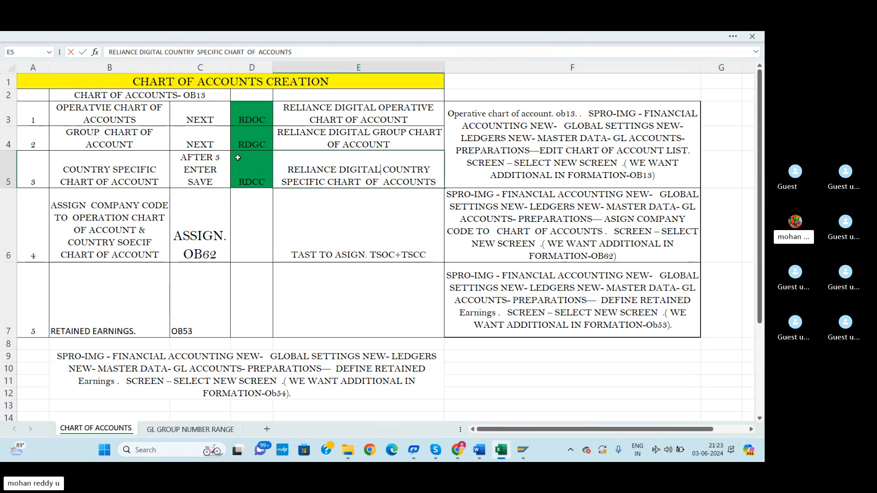
key("Return")
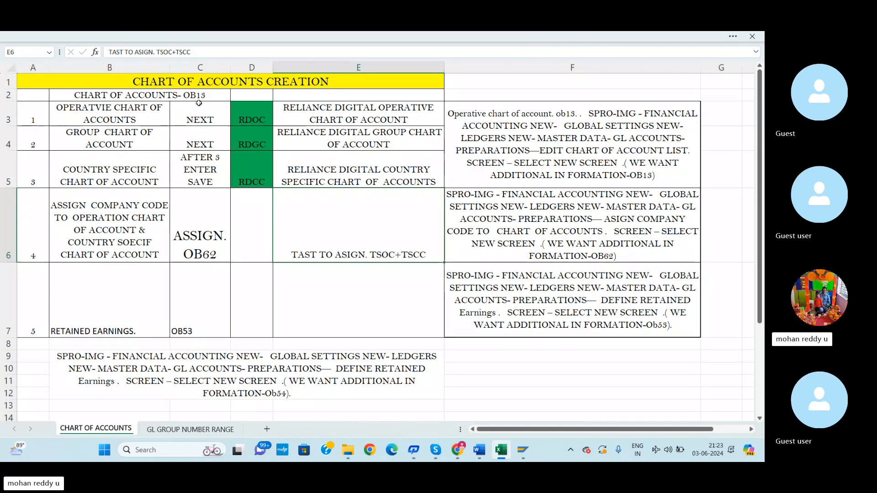
- Switch to SAP, run transaction OB13 and bring up a blank new chart of accounts entry
key("alt+Tab")
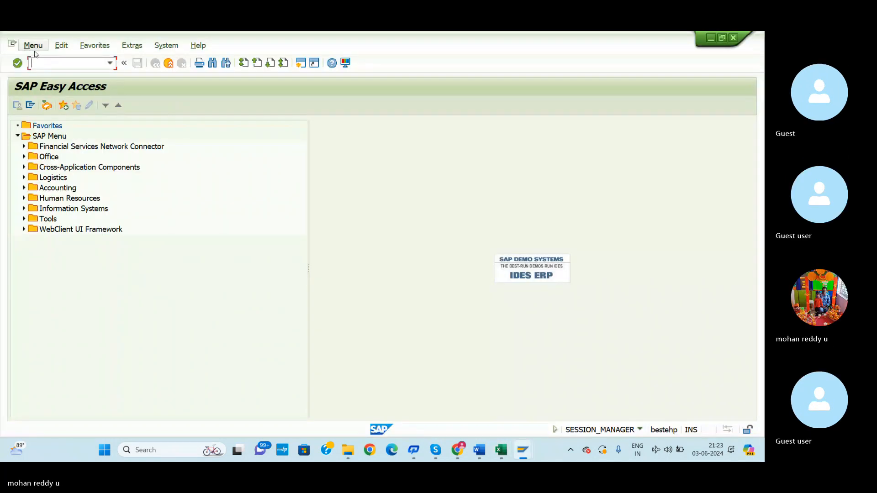
type("OB13")
key("Return")
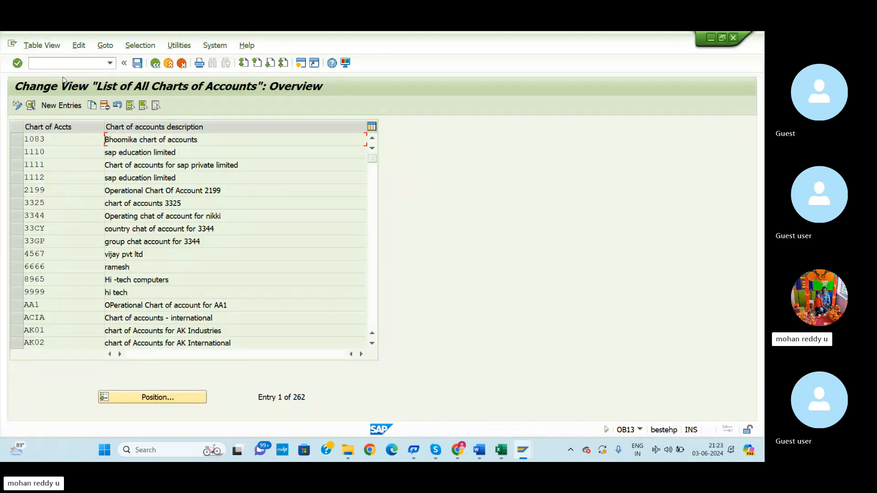
left_click(61, 105)
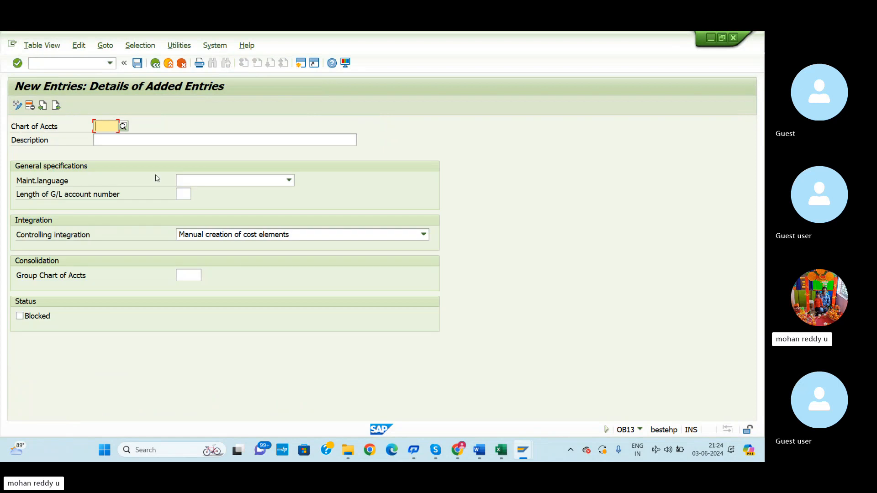
- Leave the new entry form with /NSPRO and display the SAP Customizing Implementation Guide
left_click(99, 66)
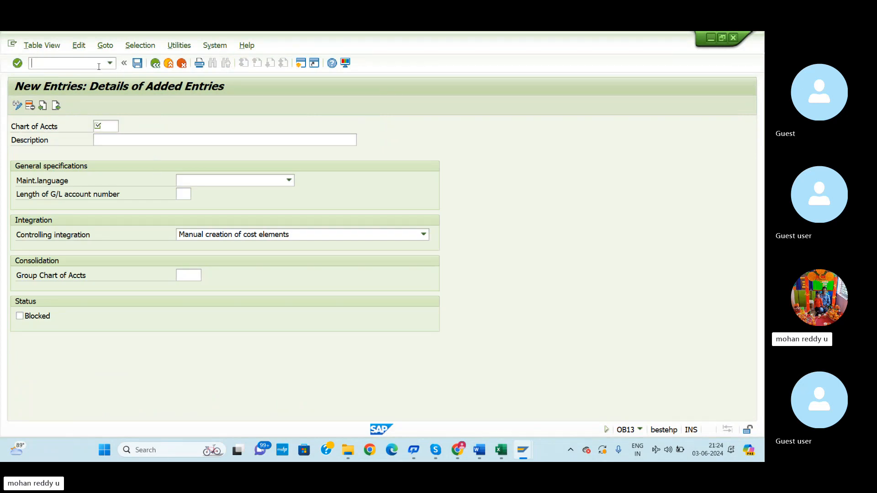
key("alt+Tab")
key("alt+Tab")
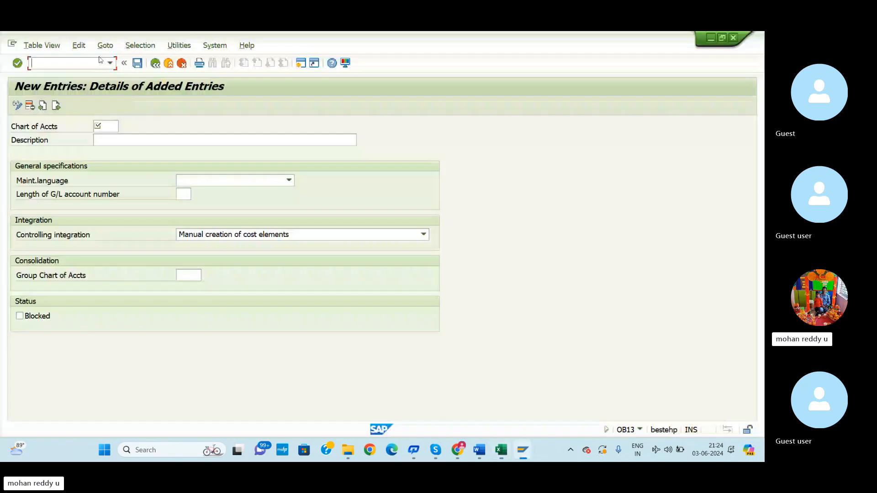
type("/NSPRO")
key("Return")
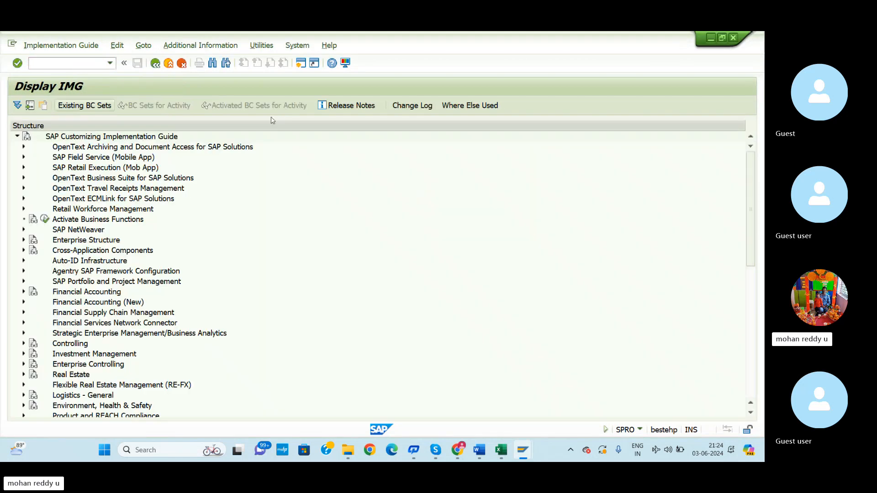
- Check the menu path noted in Excel, then expand Financial Accounting (New), Financial Accounting Global Settings (New) and Ledgers in the IMG
key("alt+Tab")
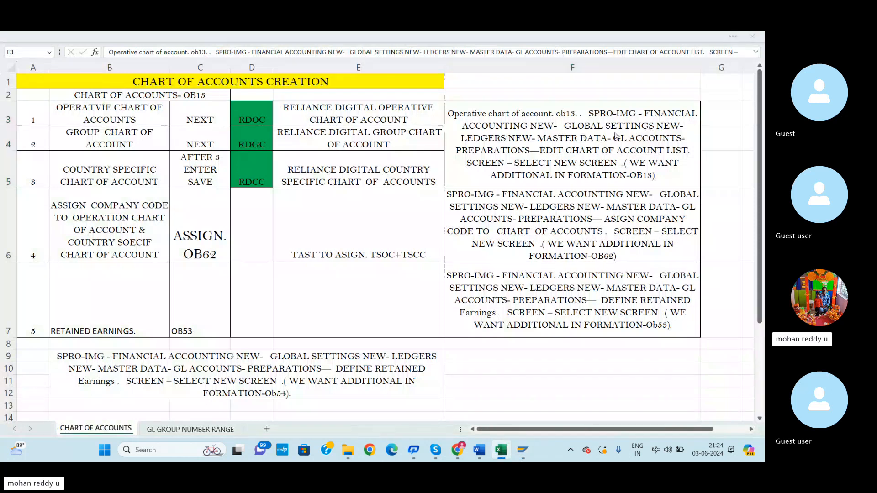
key("alt+Tab")
scroll(84, 337, "down", 2)
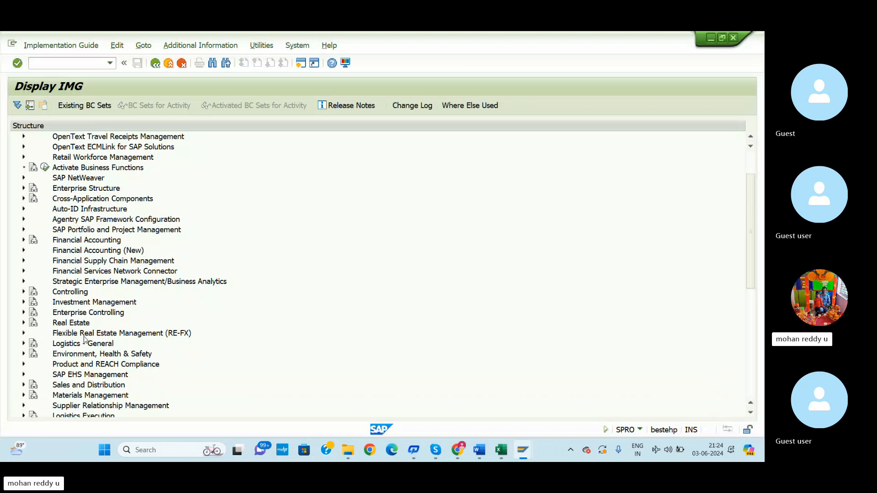
scroll(80, 330, "down", 1)
scroll(79, 330, "up", 1)
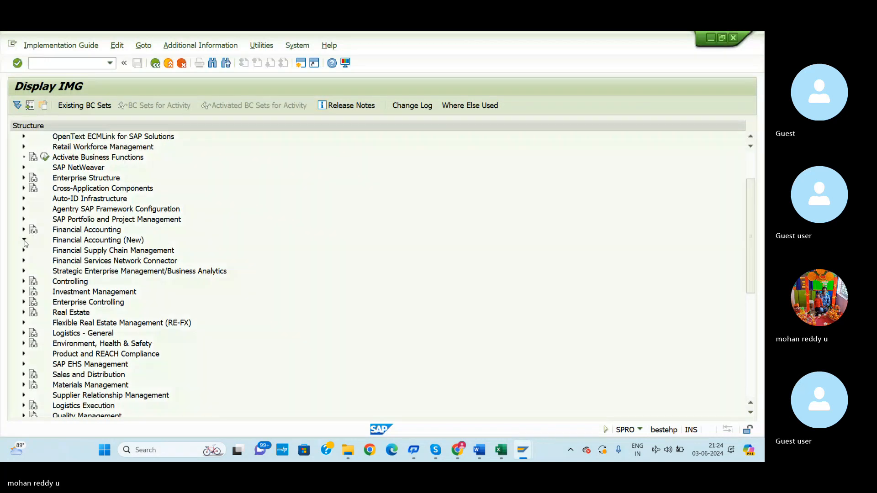
left_click(24, 240)
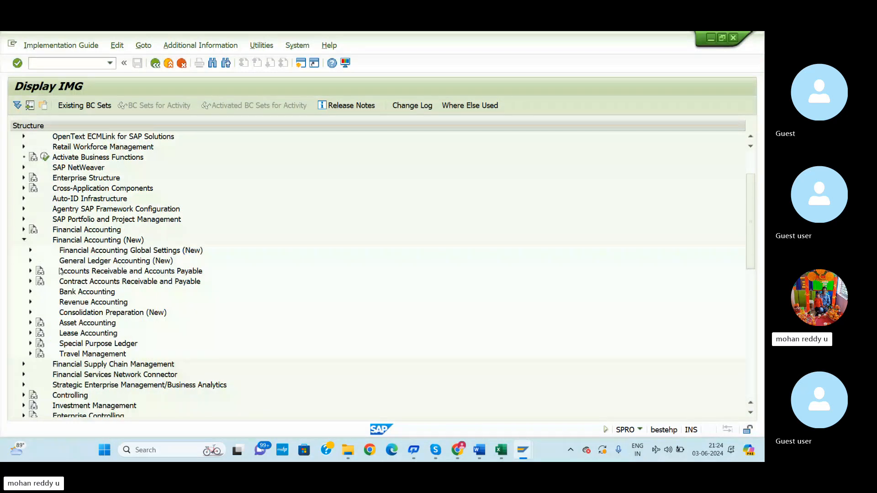
left_click(31, 251)
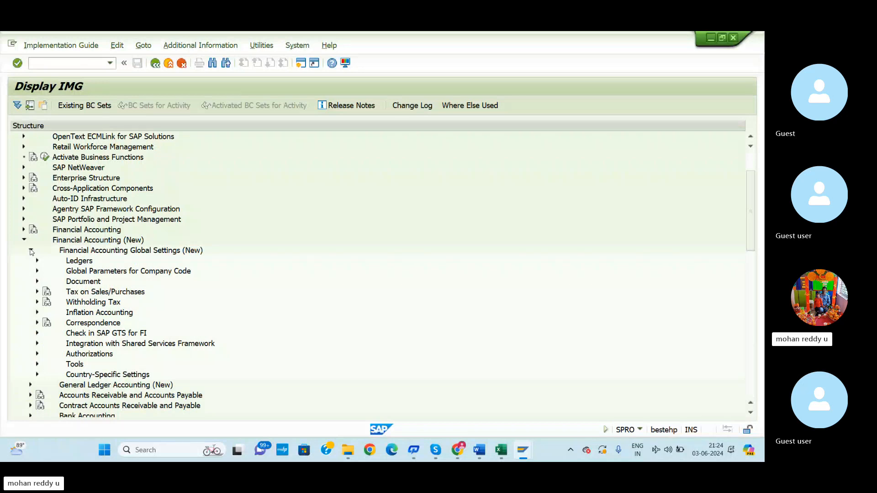
left_click(38, 261)
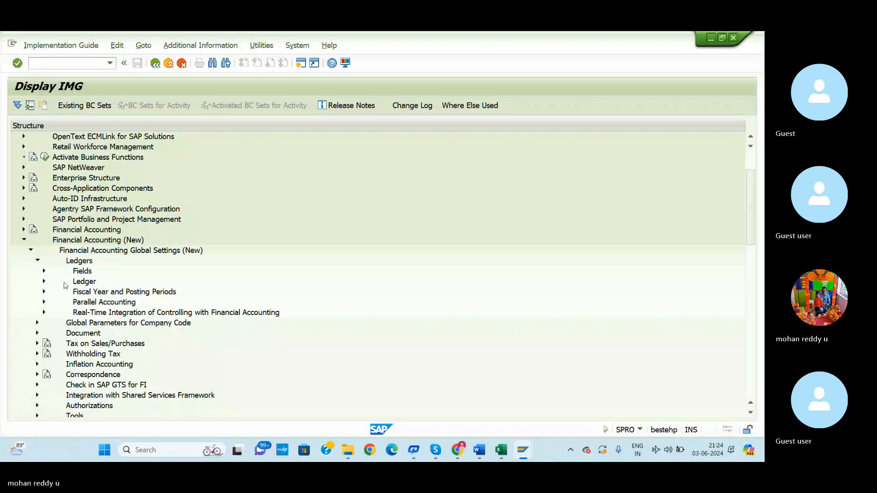
- Compare the menu path noted in Excel with the Ledgers and Financial Accounting Global Settings (New) nodes in the IMG, looking for master data
key("alt+Tab")
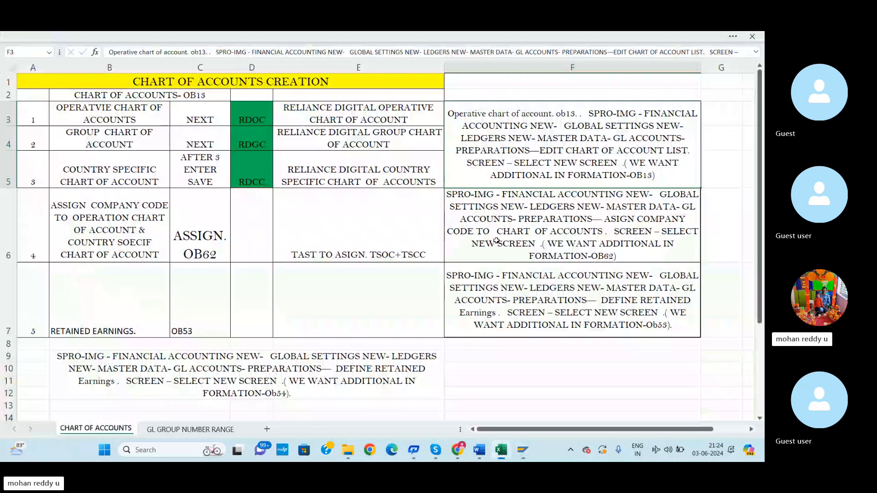
key("alt+Tab")
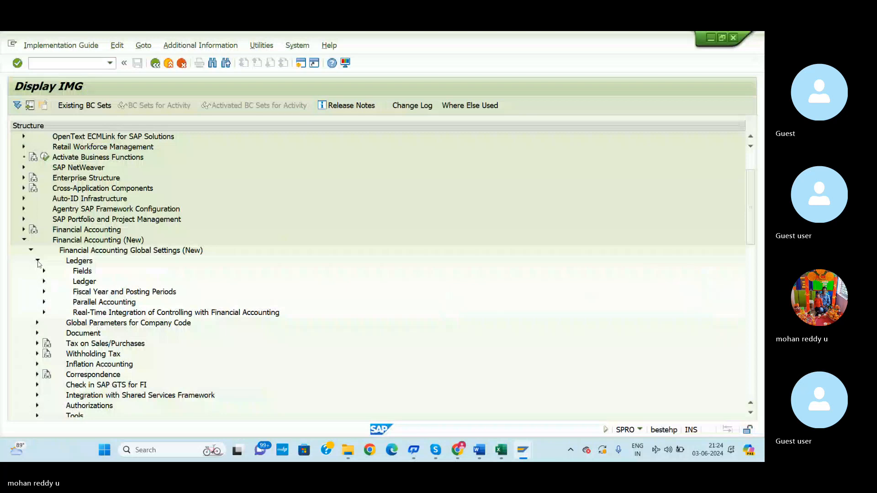
left_click(44, 281)
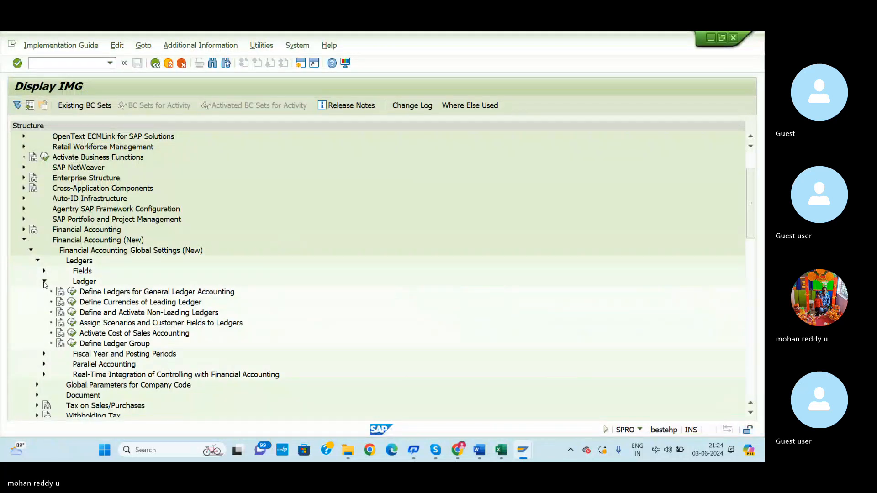
left_click(44, 282)
left_click(37, 262)
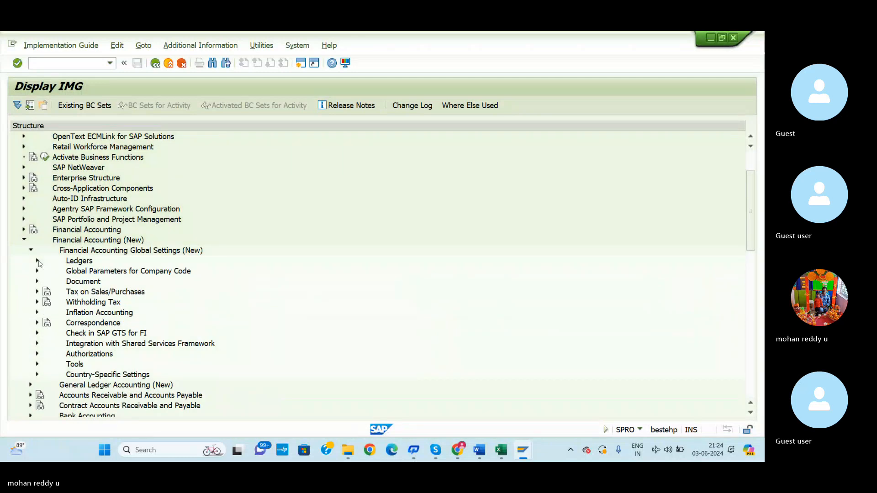
left_click(31, 251)
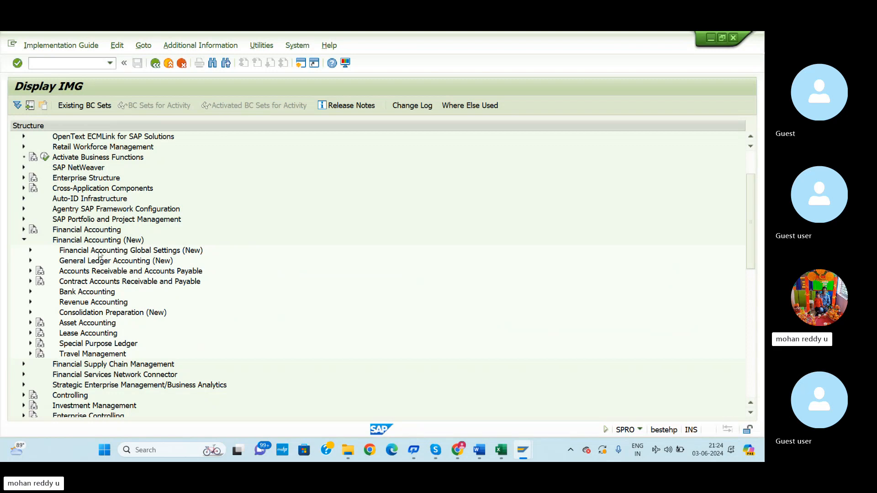
left_click(30, 251)
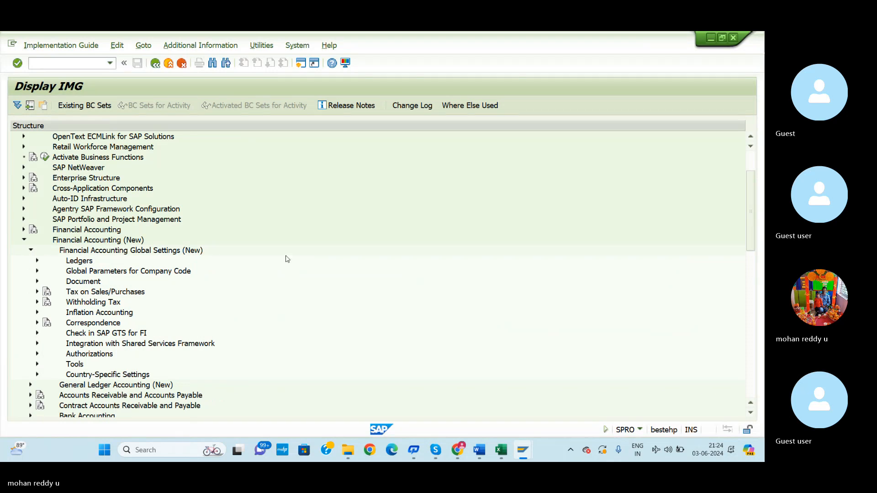
key("alt+Tab")
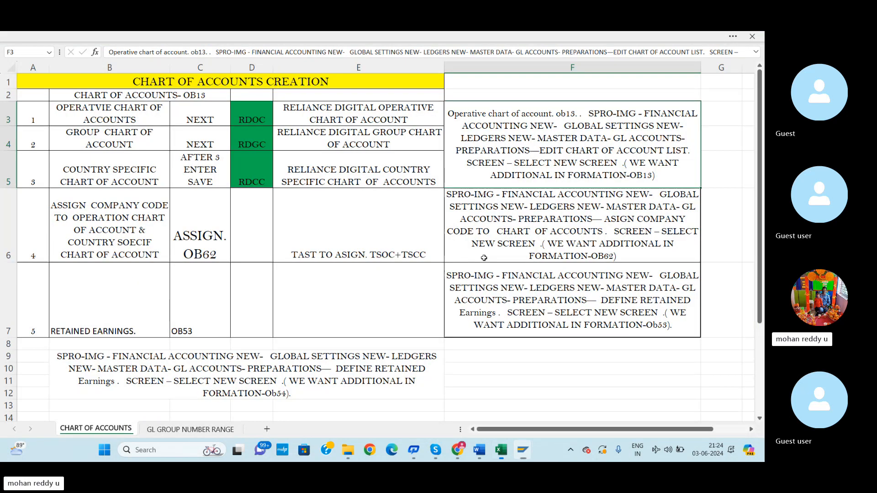
key("alt+Tab")
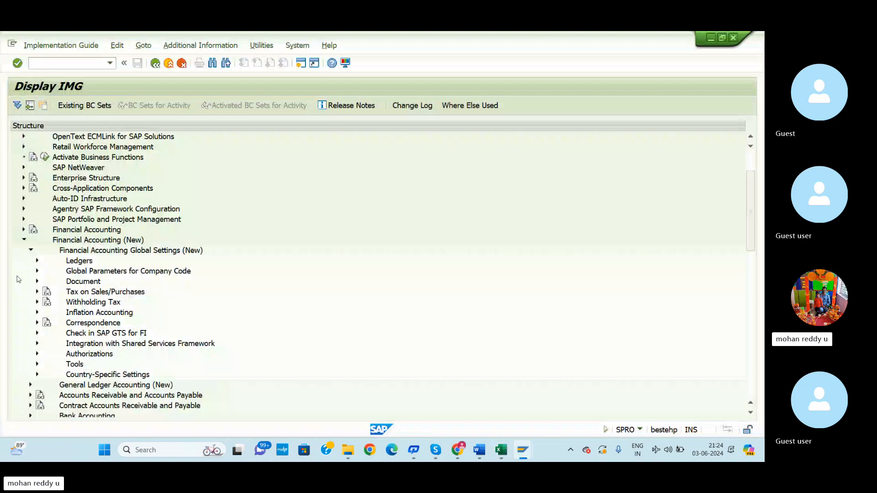
left_click(37, 261)
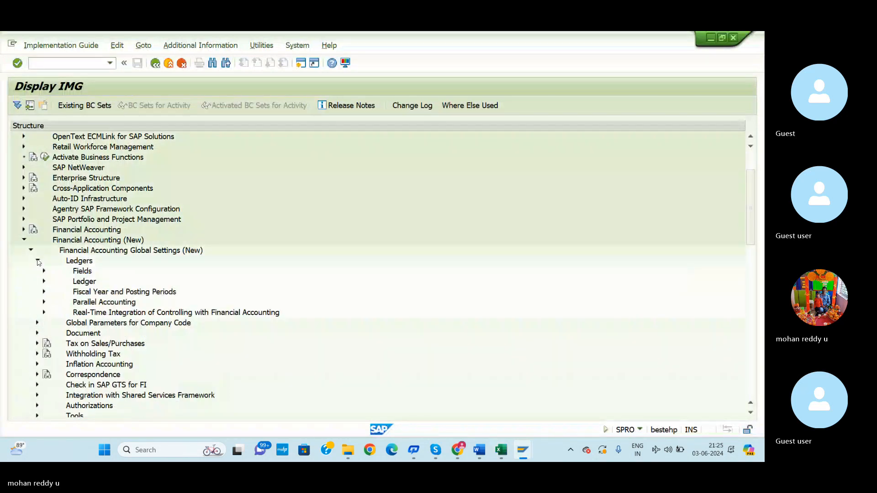
left_click(38, 260)
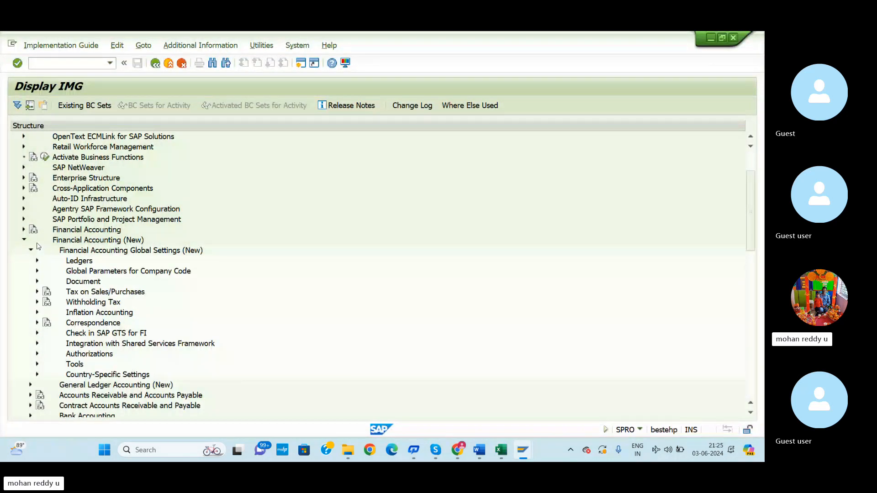
scroll(69, 280, "down", 2)
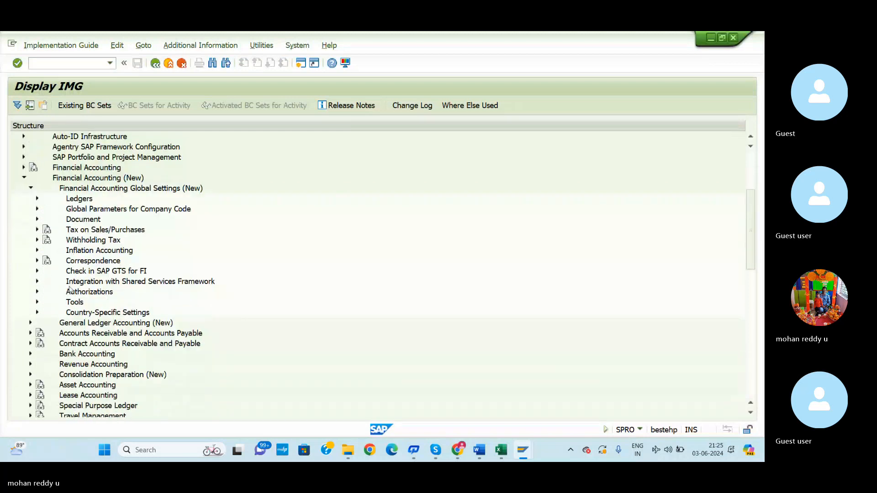
scroll(80, 320, "up", 1)
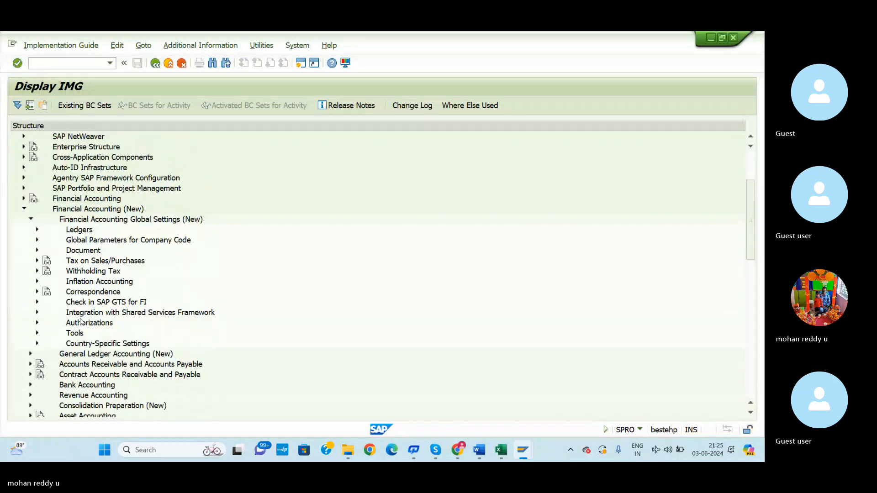
scroll(183, 320, "up", 3)
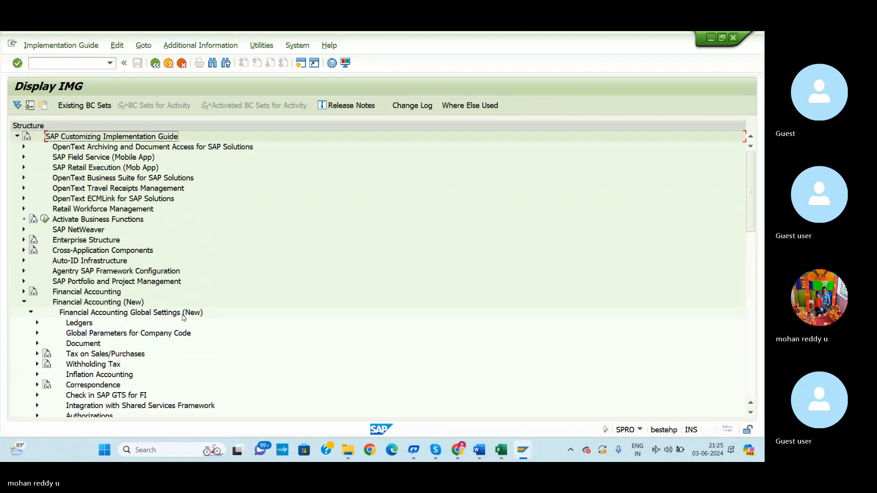
scroll(183, 318, "down", 1)
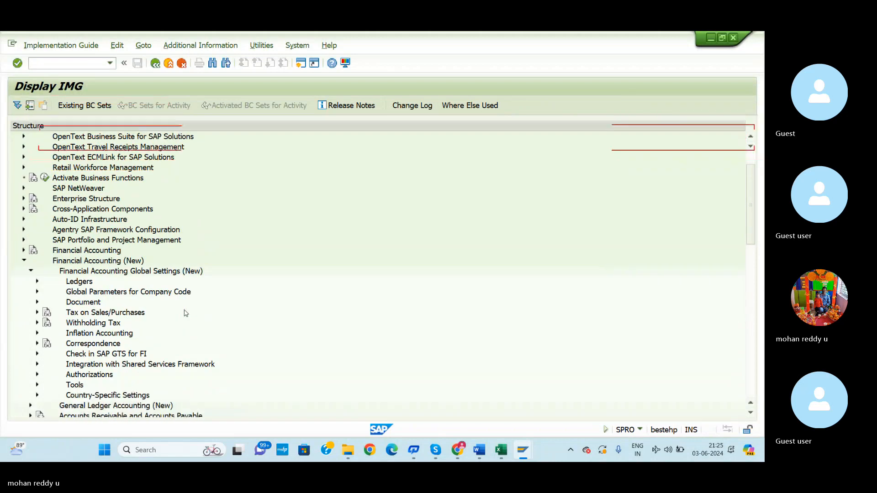
- Reopen the SAP Reference IMG with /NSPRO and expand Financial Accounting (New), Financial Accounting Global Settings (New) and Ledgers
left_click(51, 64)
type("/NSPRO")
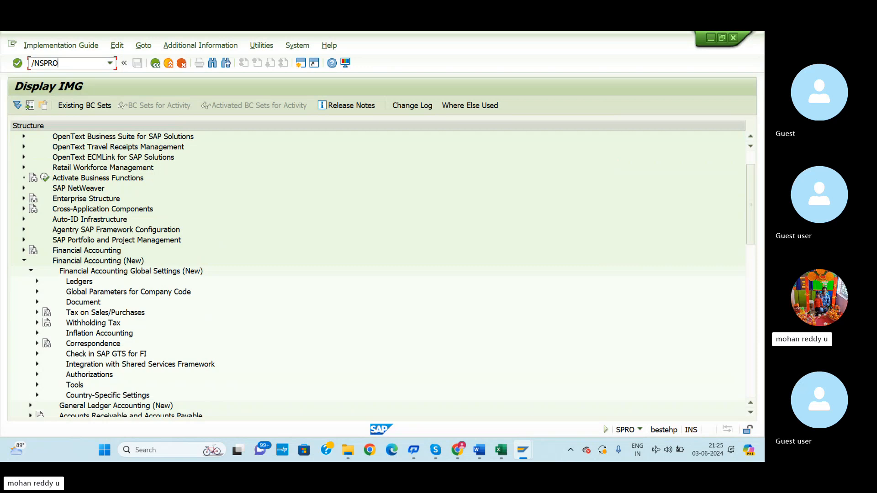
key("Return")
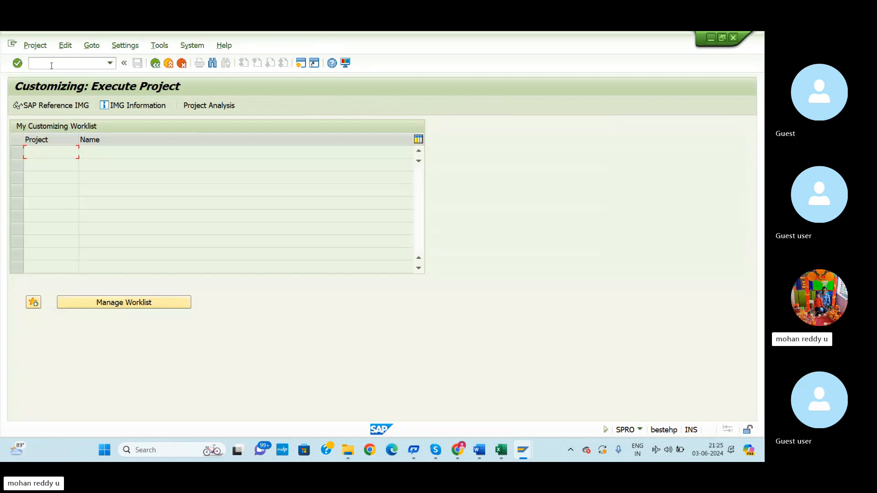
left_click(55, 107)
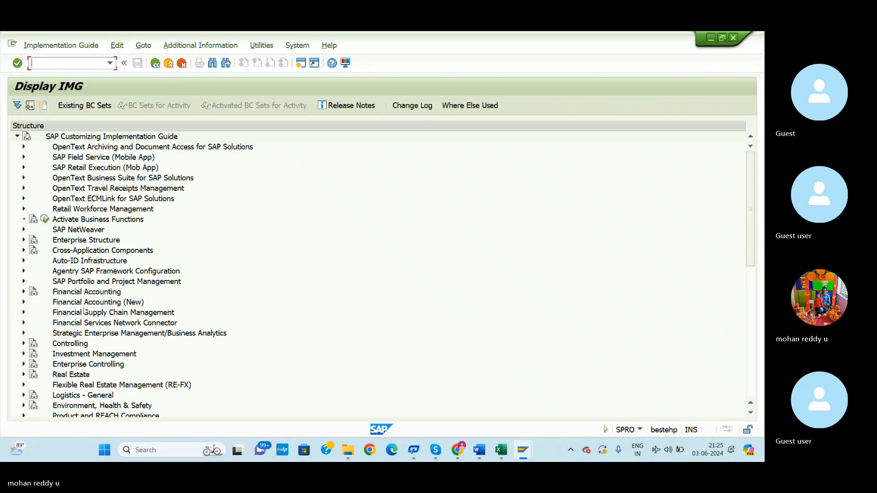
left_click(24, 302)
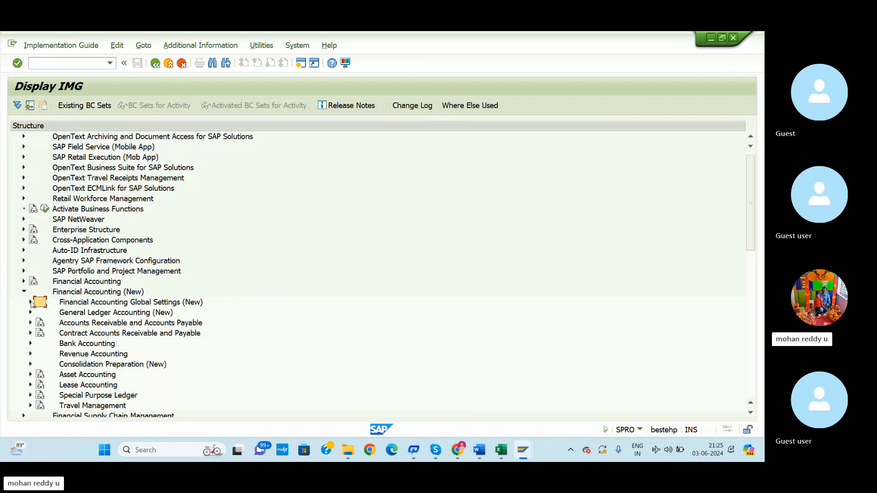
left_click(31, 303)
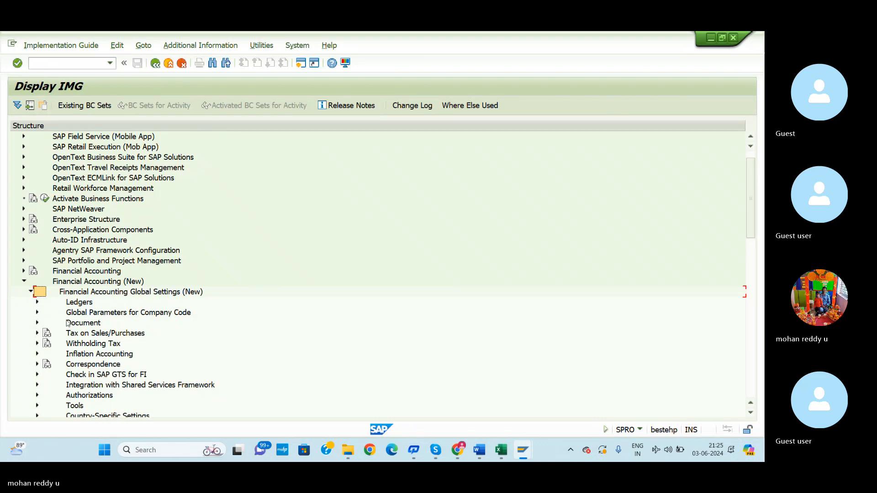
left_click(39, 302)
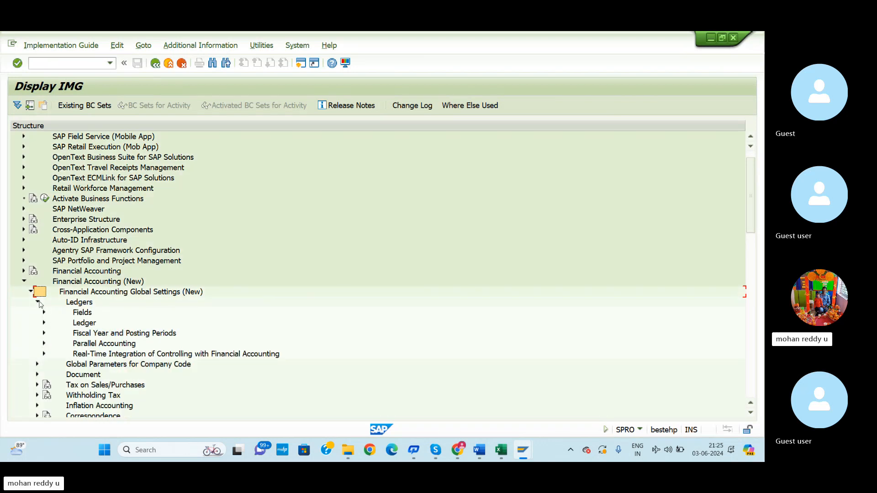
- Recheck the menu path noted in Excel and examine the activities under the Ledger node in the IMG
scroll(100, 349, "down", 3)
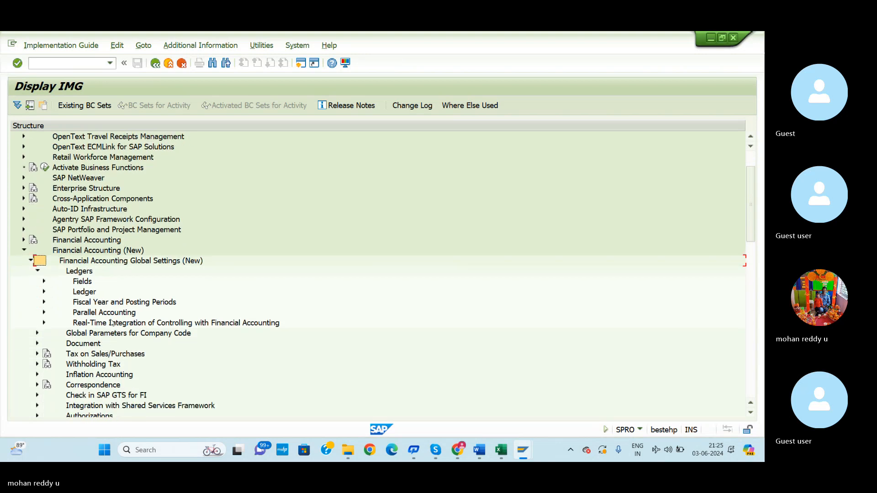
key("alt+Tab")
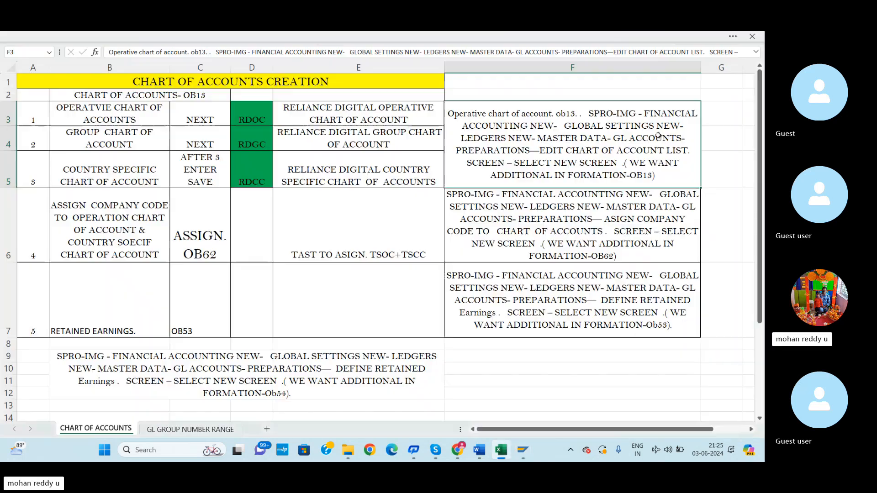
key("alt+Tab")
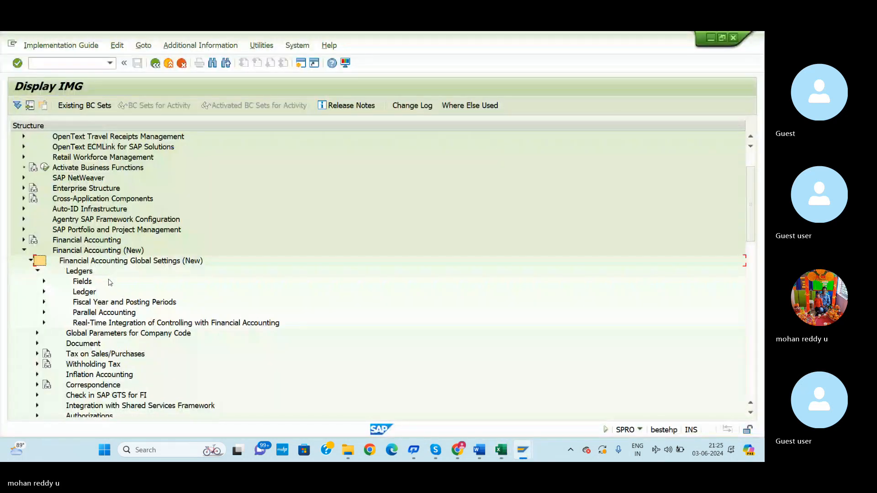
scroll(110, 315, "down", 1)
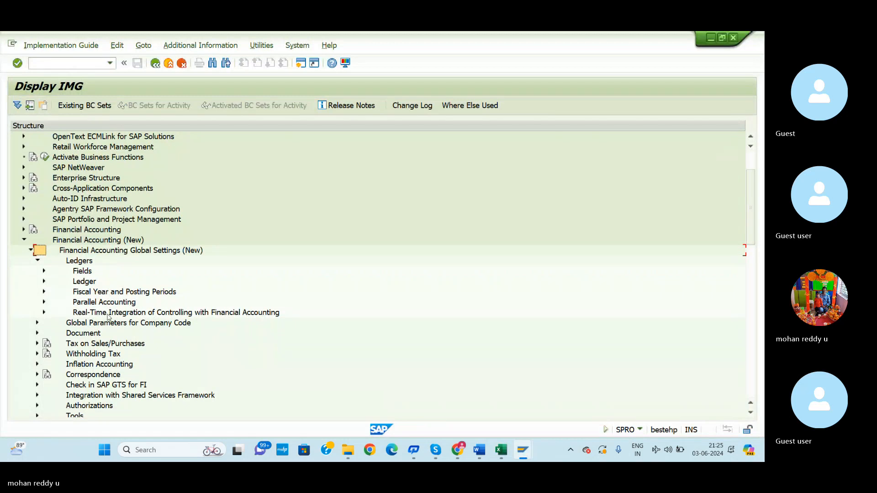
scroll(103, 330, "down", 2)
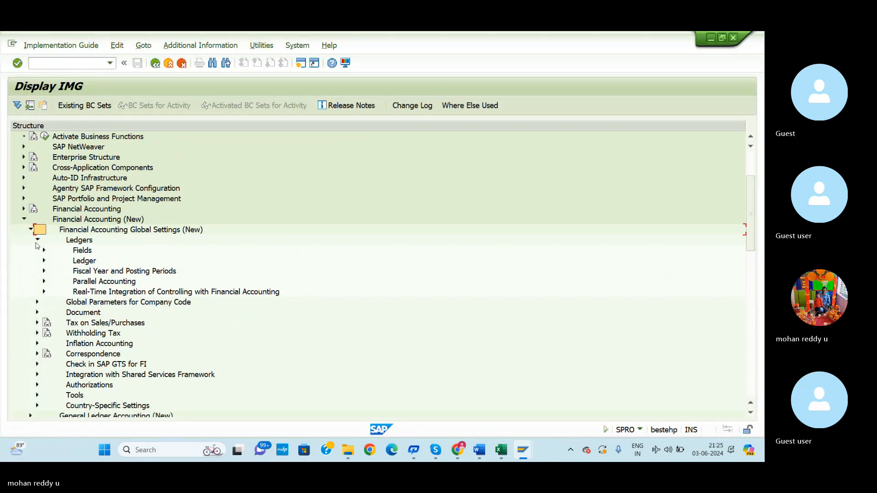
left_click(45, 261)
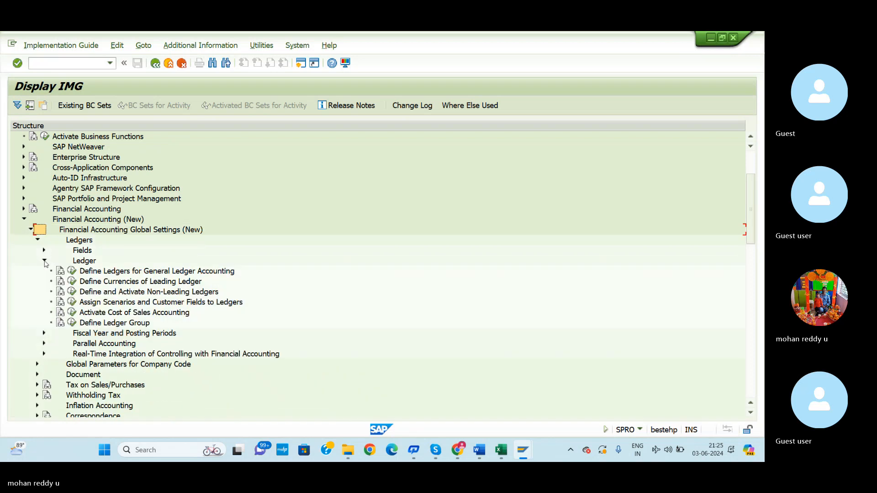
left_click(44, 260)
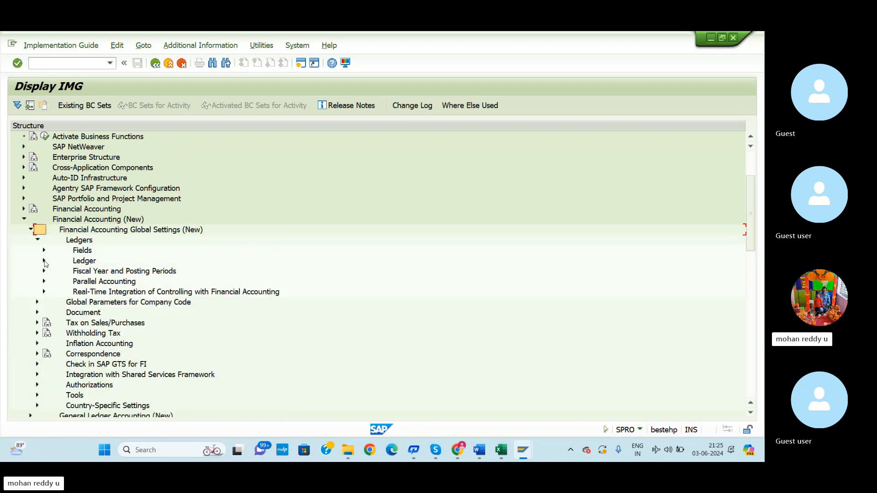
- Restart customizing with /nspro and display the SAP Reference IMG
left_click(66, 63)
type("/")
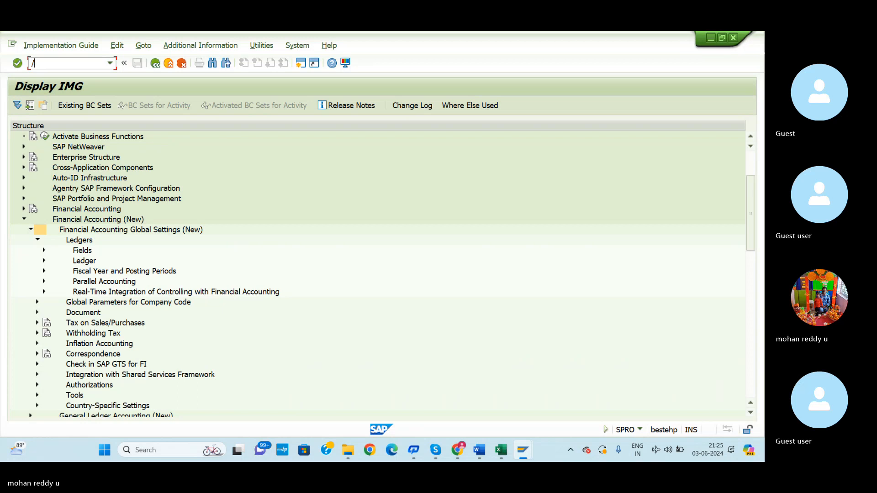
type("nspro")
key("Return")
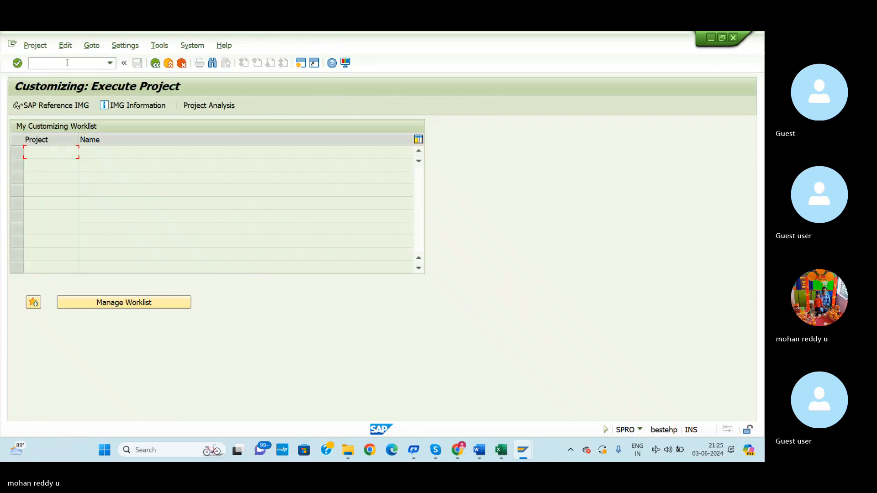
left_click(72, 106)
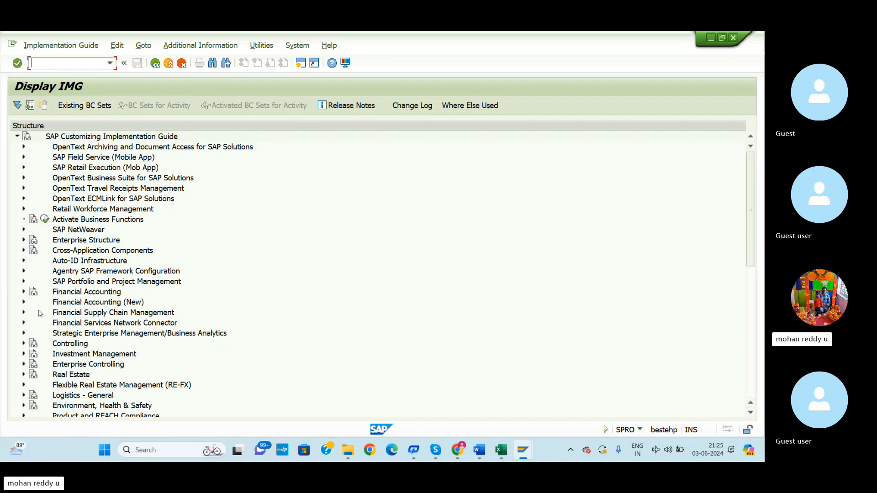
- Expand Financial Accounting (New), General Ledger Accounting (New), Master Data and G/L Accounts in the IMG, checking against the path noted in Excel
left_click(24, 303)
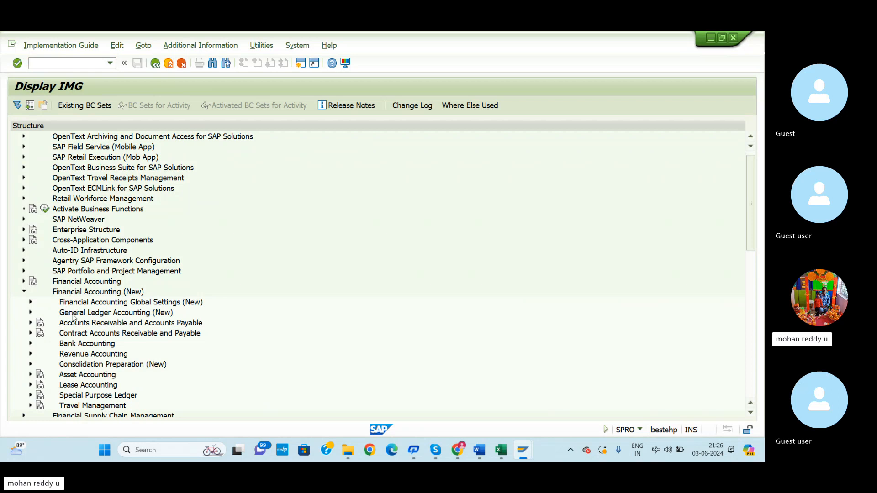
left_click(31, 312)
left_click(38, 313)
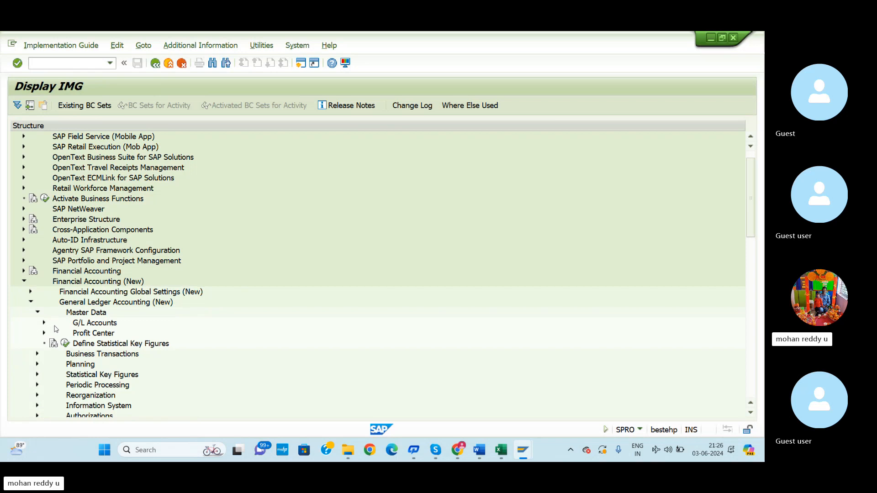
key("alt+Tab")
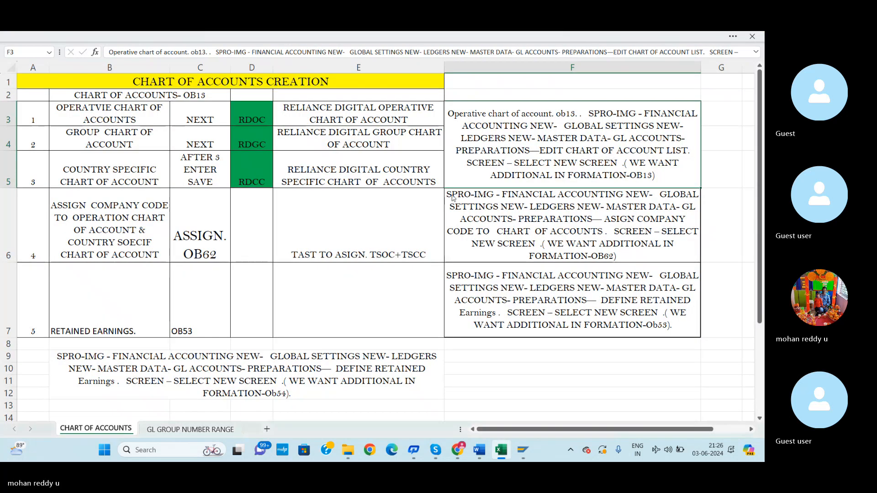
key("alt+Tab")
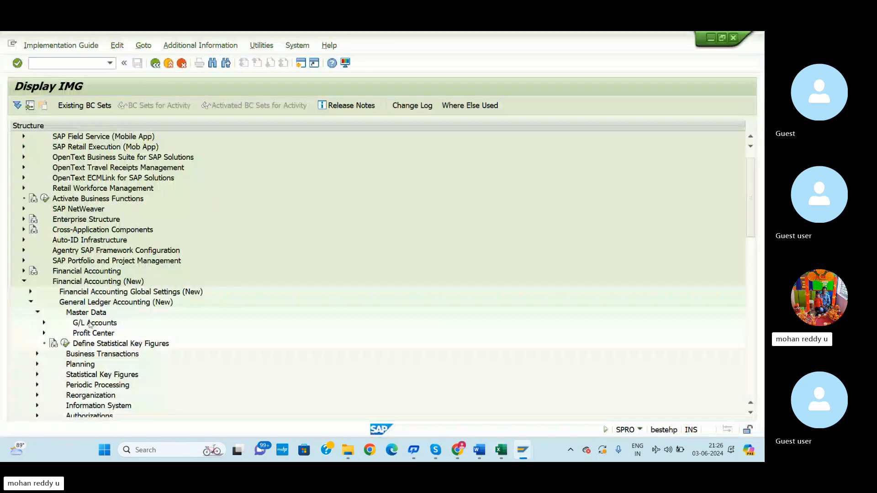
left_click(47, 323)
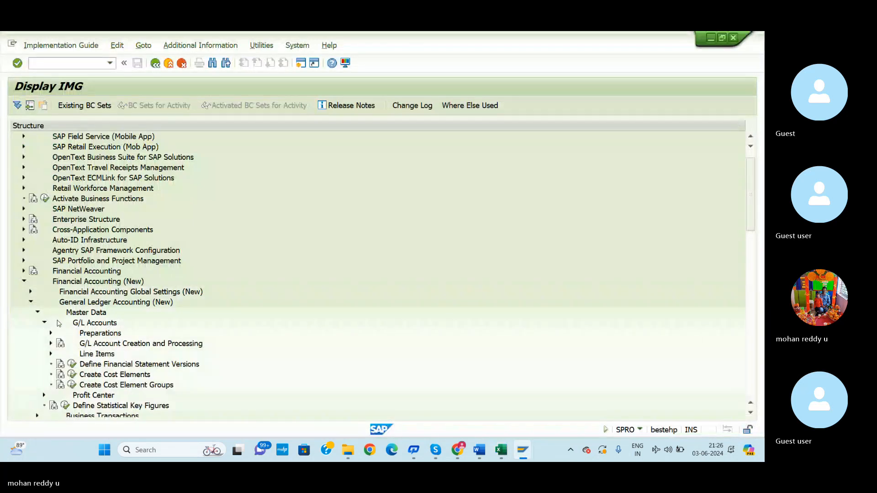
- Expand Preparations under G/L Accounts and open the Edit Chart of Accounts List activity, following the path noted in Excel
key("alt+Tab")
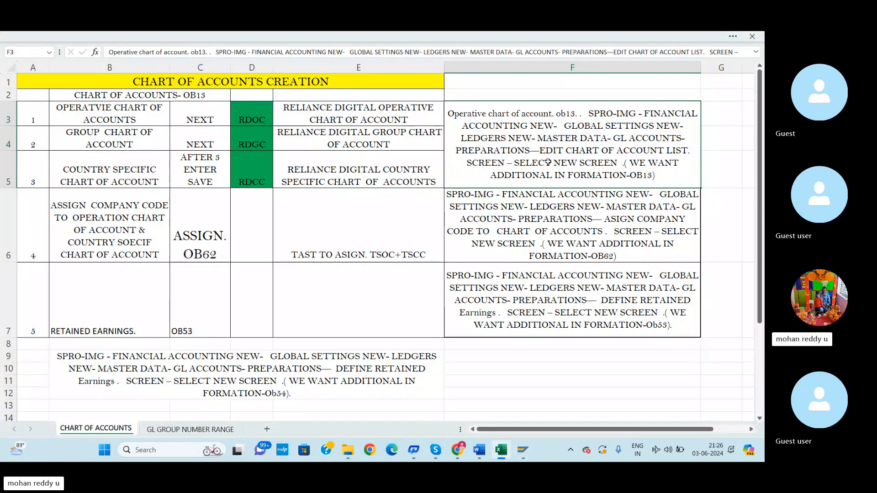
key("alt+Tab")
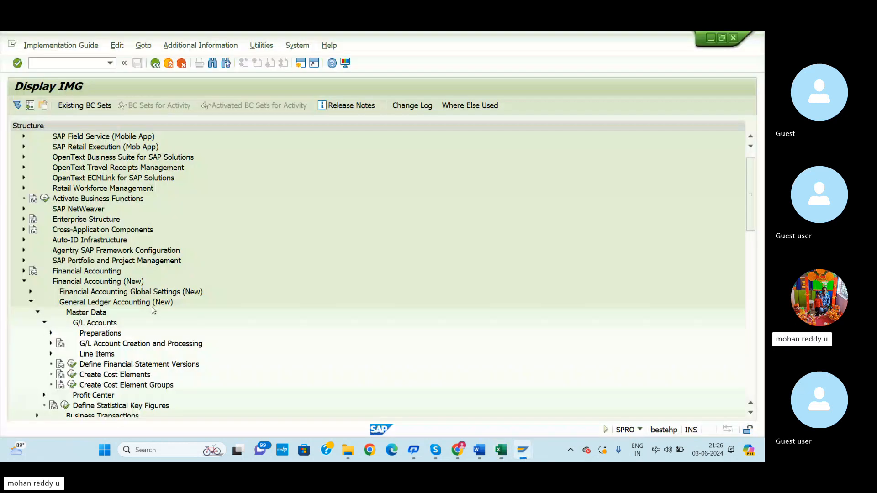
left_click(50, 334)
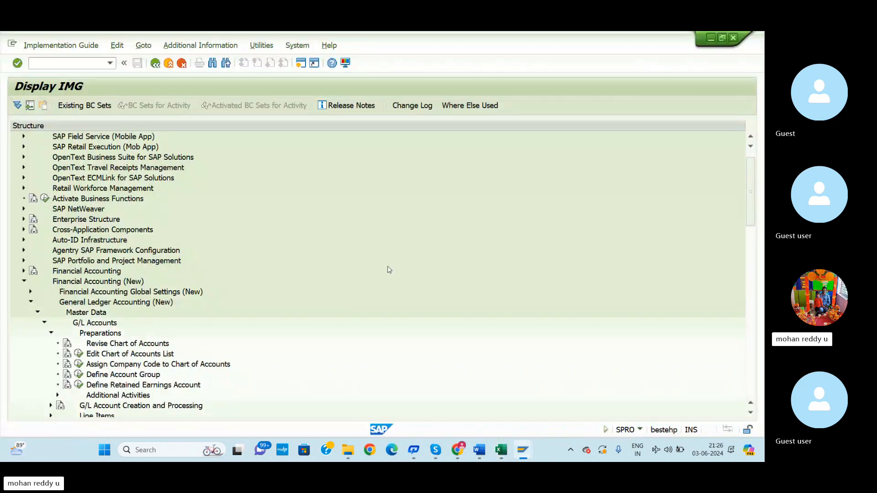
key("alt+Tab")
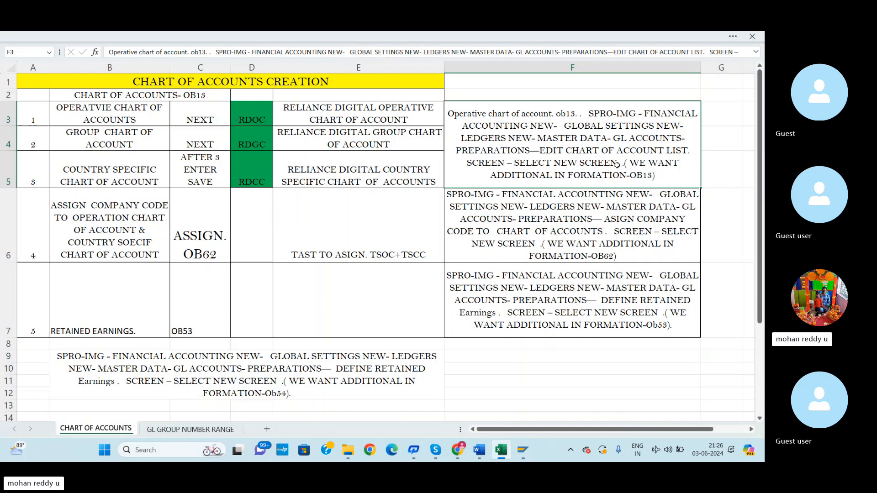
key("alt+Tab")
left_click(83, 356)
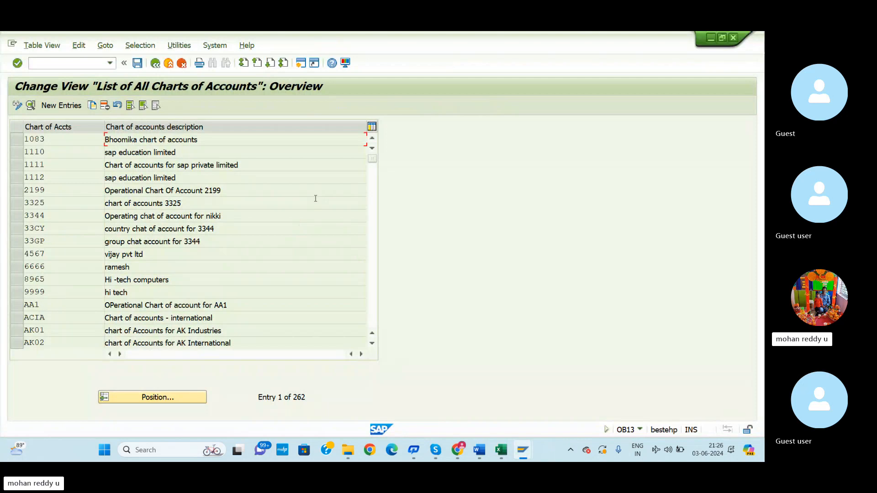
- Start a new chart of accounts entry with code RDOC from Excel and description RELIANCE DIGITAL OPERATIVE CHART OF ACCOUNTS
left_click(60, 109)
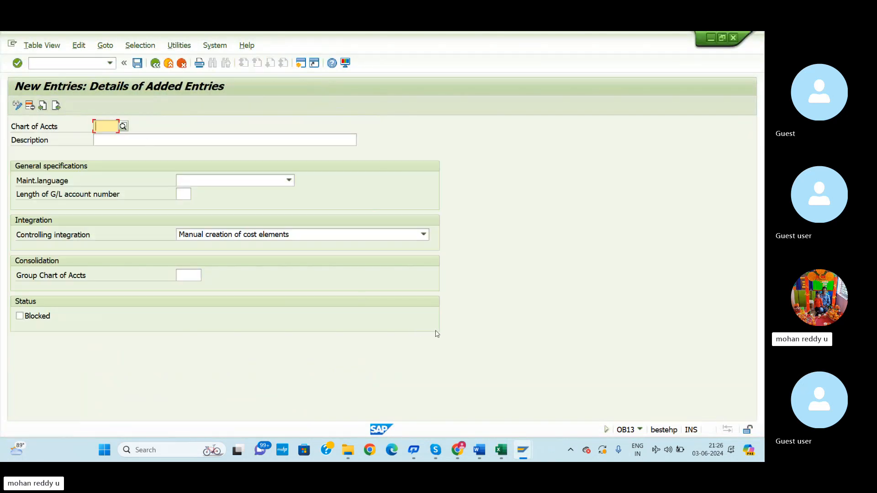
key("alt+Tab")
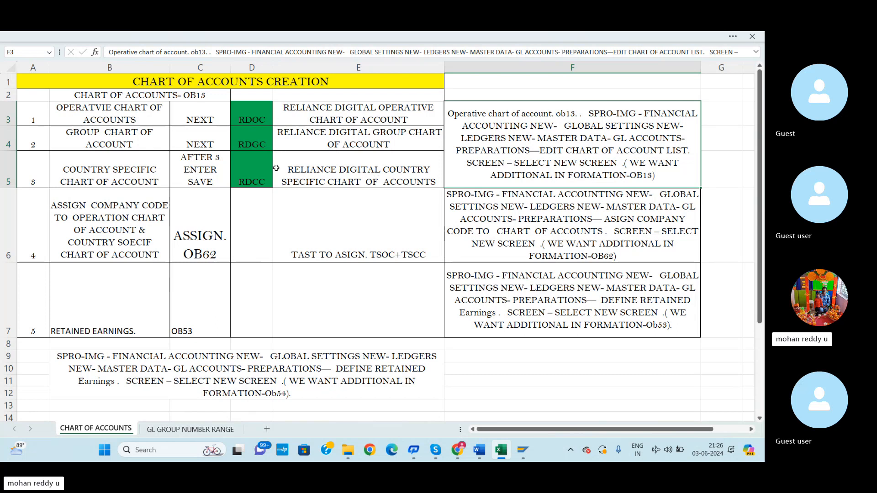
key("alt+Tab")
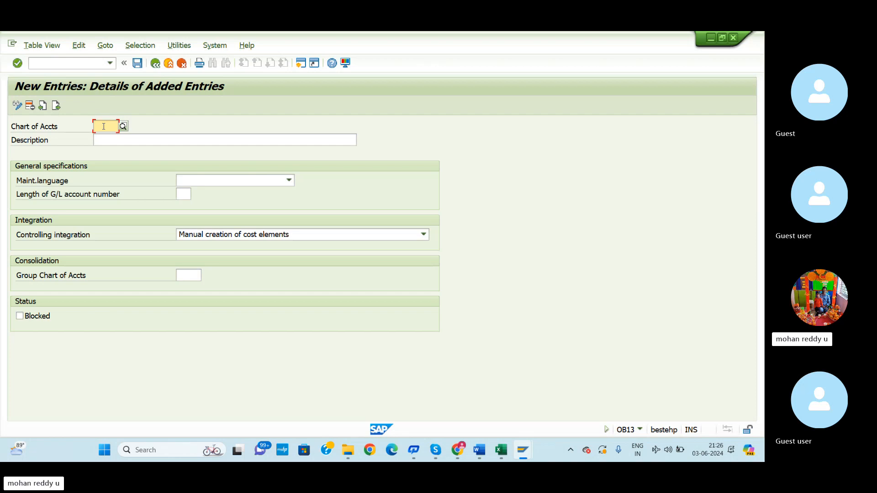
type("RD")
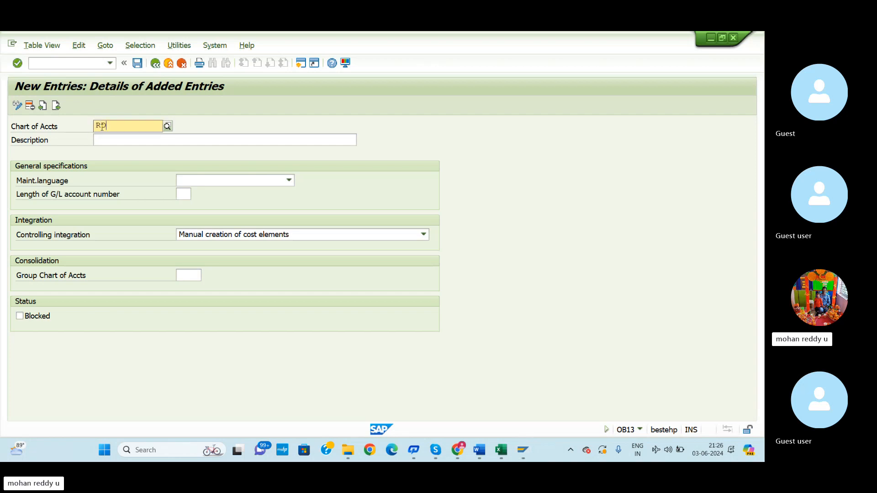
type("OC")
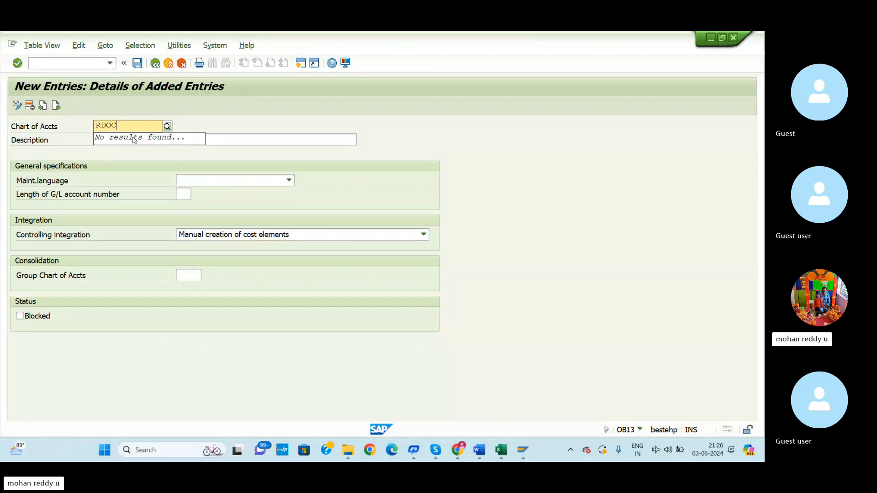
left_click(217, 136)
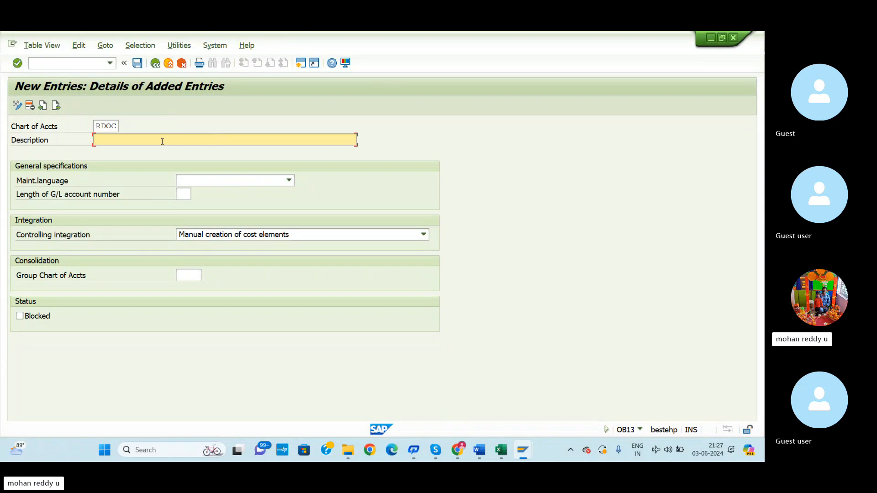
type("RELIANCE DI")
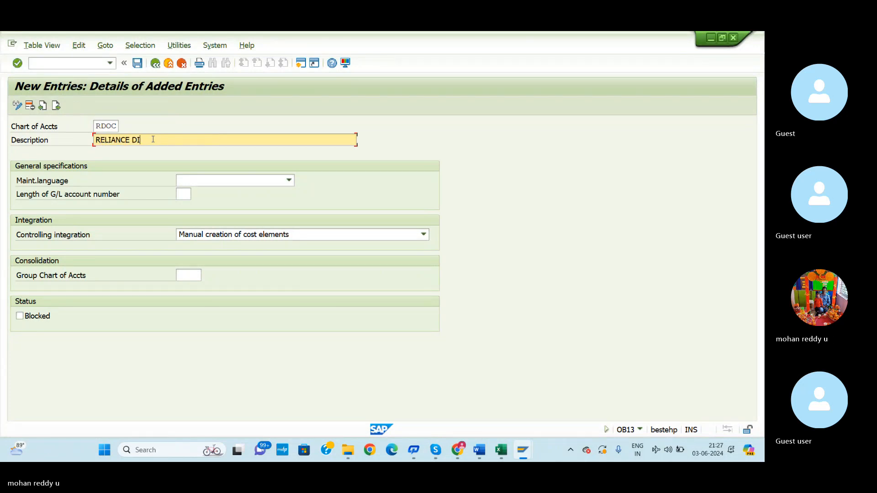
type("GITAL OPERATIVE CHART OF ACCOUNTS")
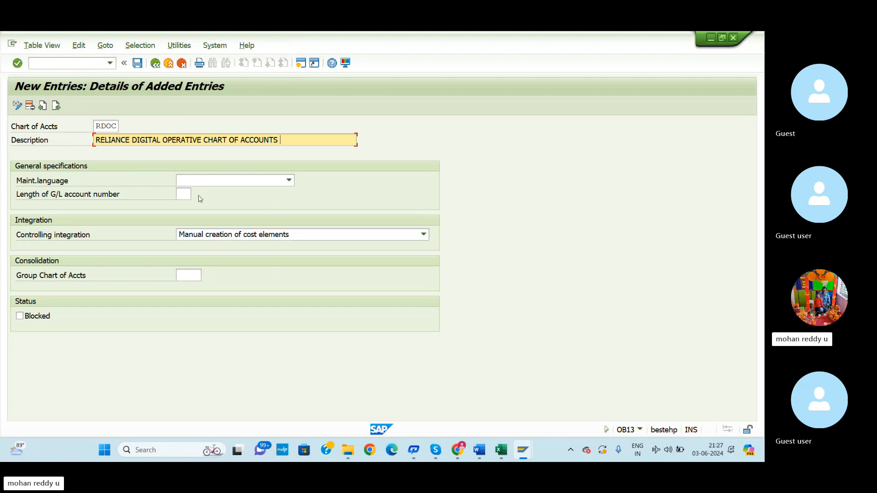
- Set the maintenance language of RDOC to English and advance to the next new entry
left_click(57, 108)
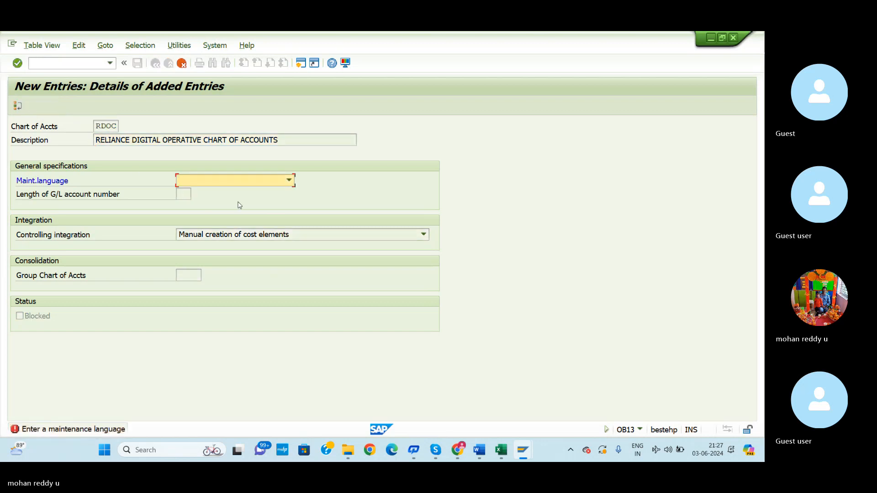
left_click(289, 180)
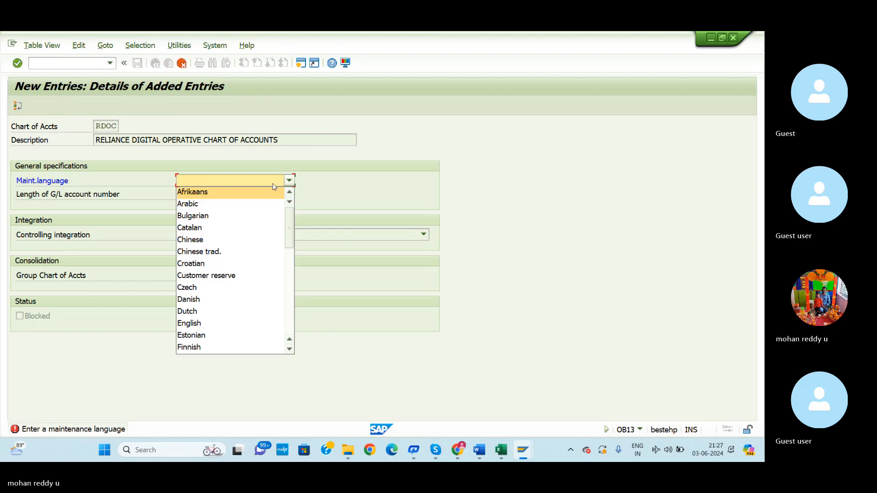
key("e")
key("Return")
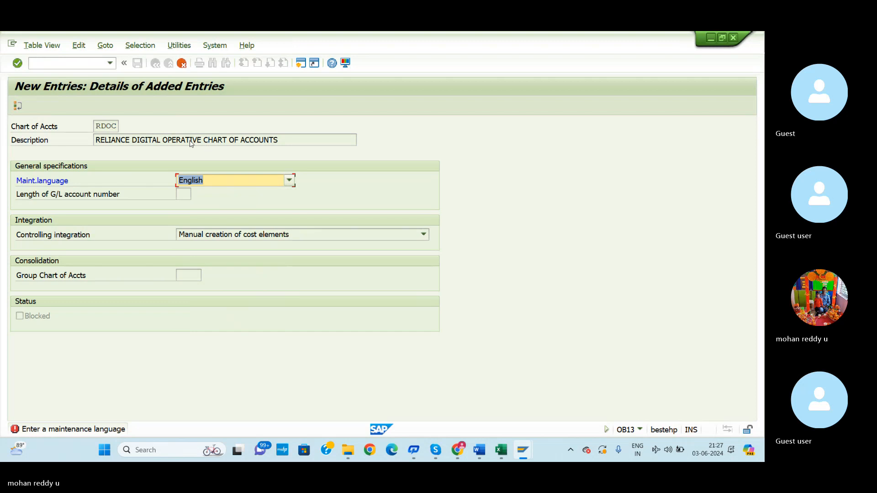
key("Return")
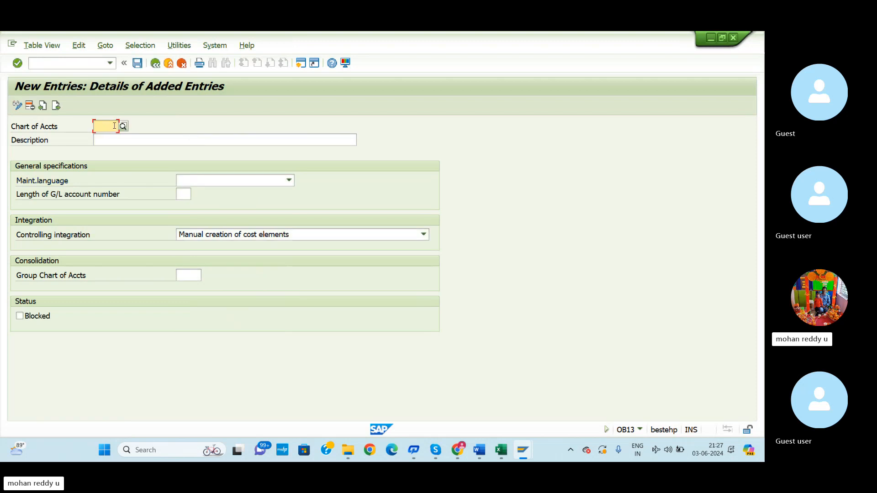
- Enter the group chart code RDGC from Excel and reuse the description RELIANCE DIGITAL OPERATIVE CHART OF ACCOUNTS
key("alt+Tab")
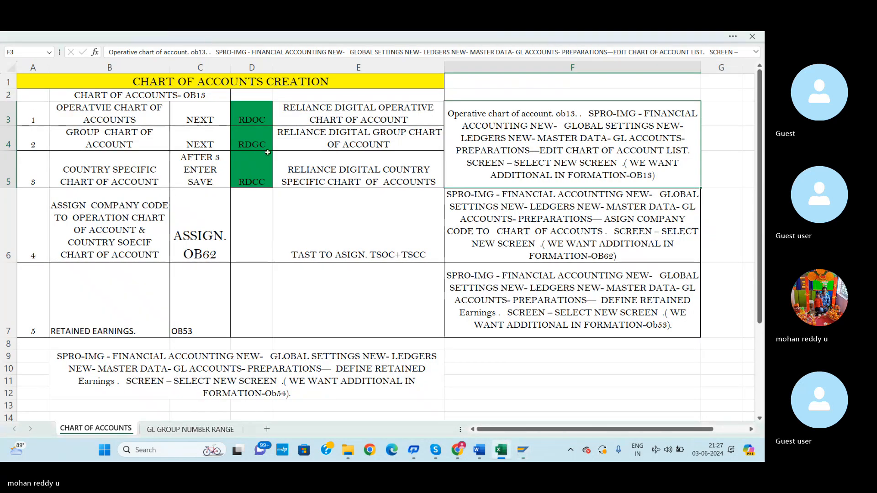
key("alt+Tab")
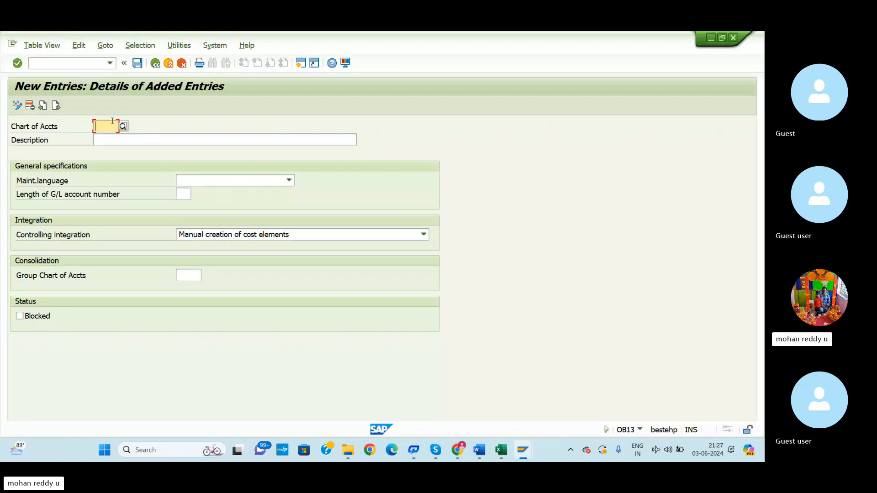
type("RDGC")
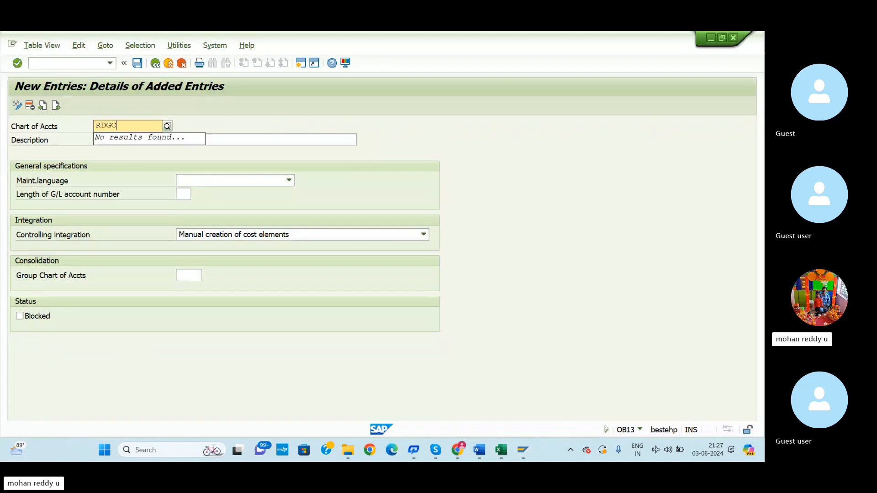
left_click(224, 139)
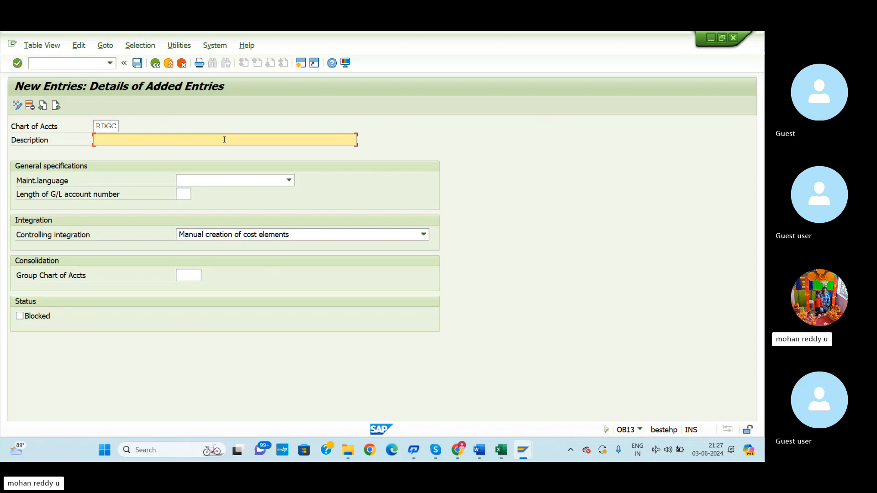
type("RE")
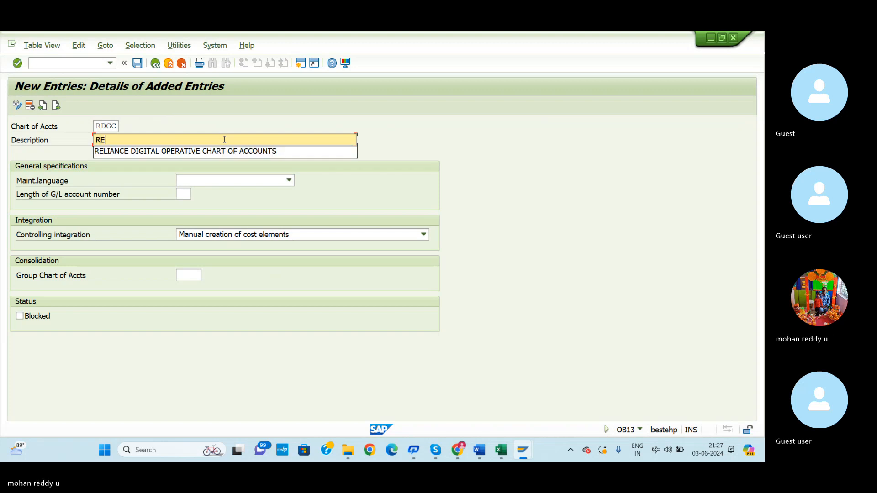
left_click(198, 150)
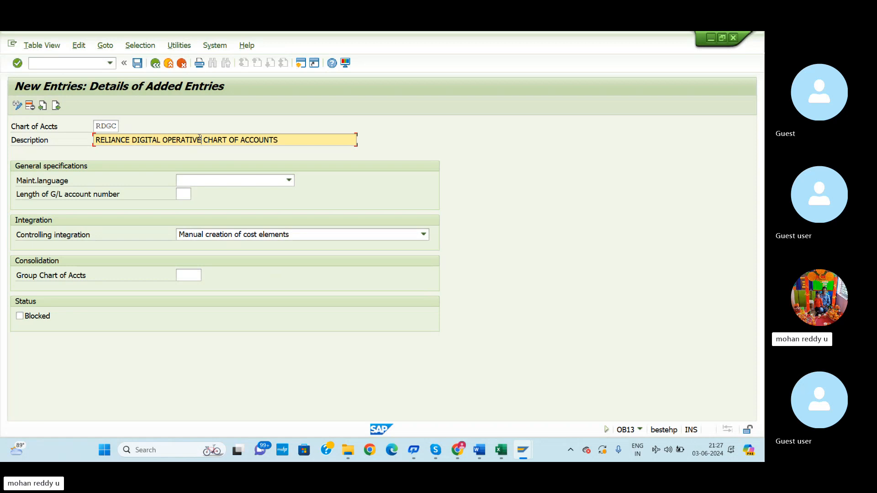
- Replace OPERATIVE with GROUP in the RDGC description so it reads RELIANCE DIGITAL GROUP CHART OF ACCOUNTS
key("BackSpace")
key("BackSpace")
key("BackSpace")
key("BackSpace")
key("BackSpace")
key("BackSpace")
key("BackSpace")
key("BackSpace")
key("BackSpace")
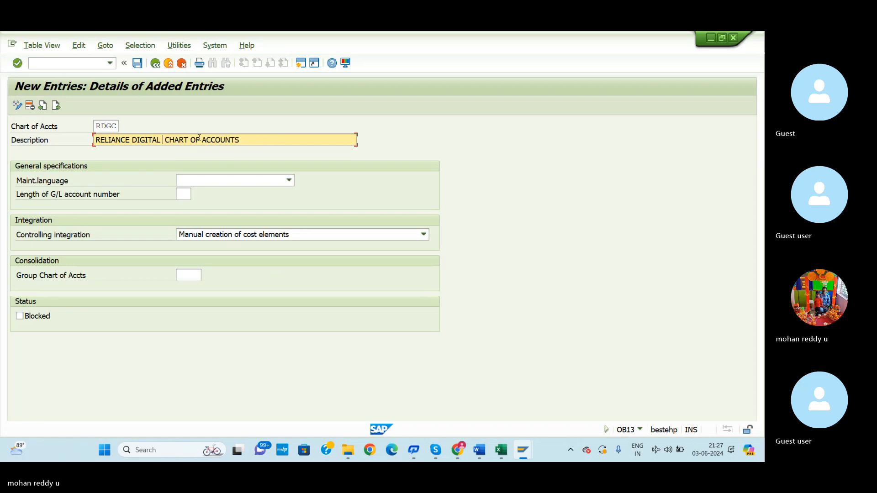
type("GROUP")
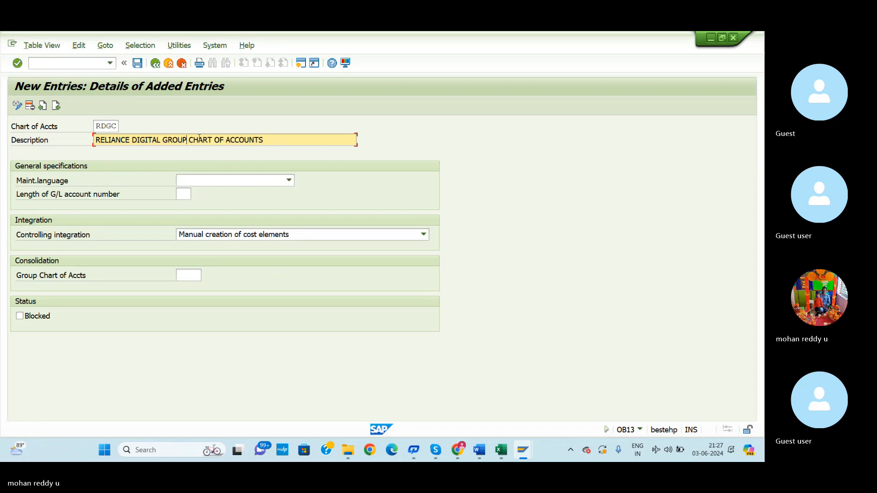
type(" CHART")
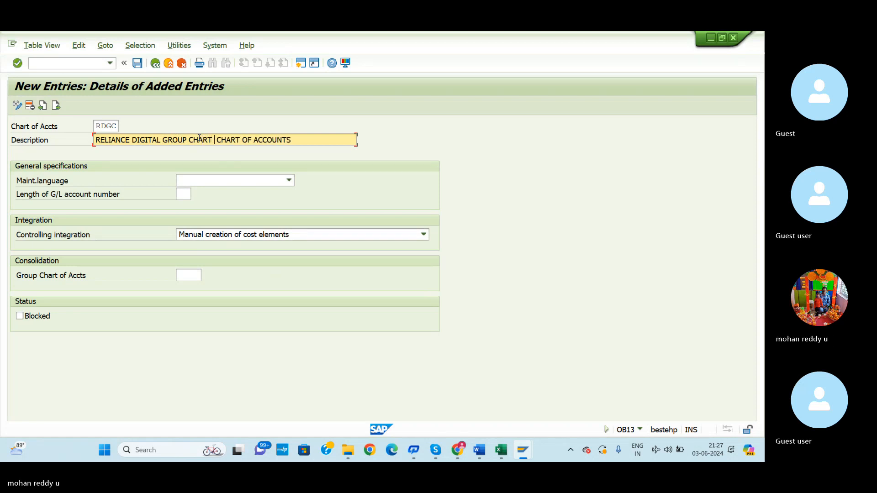
key("BackSpace")
key("BackSpace")
key("BackSpace")
key("BackSpace")
key("BackSpace")
key("BackSpace")
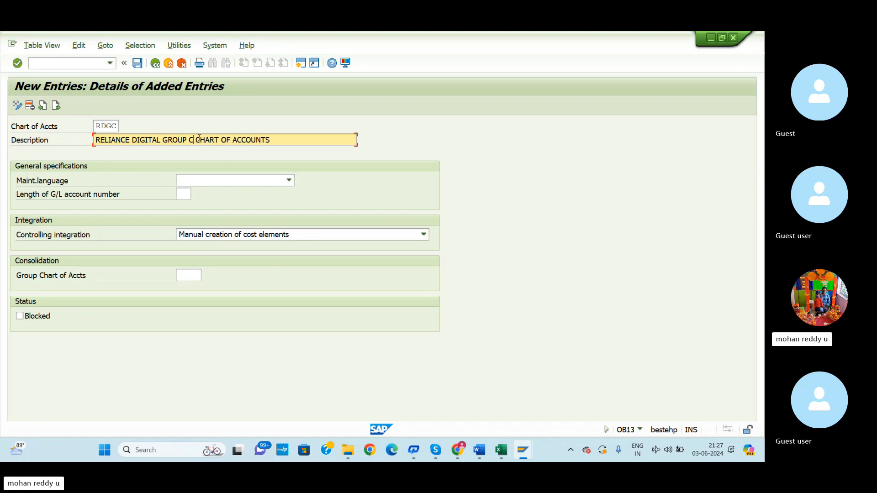
- Set the maintenance language of RDGC to English and advance to the next new entry
left_click(261, 181)
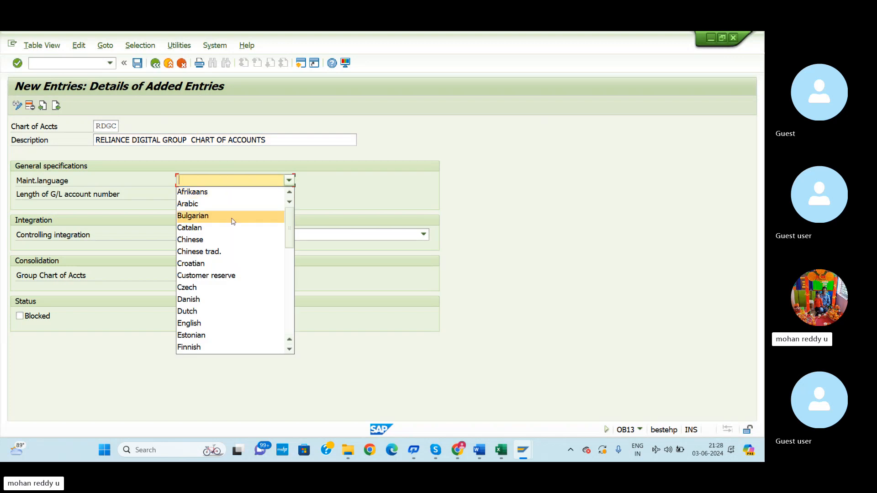
left_click(184, 324)
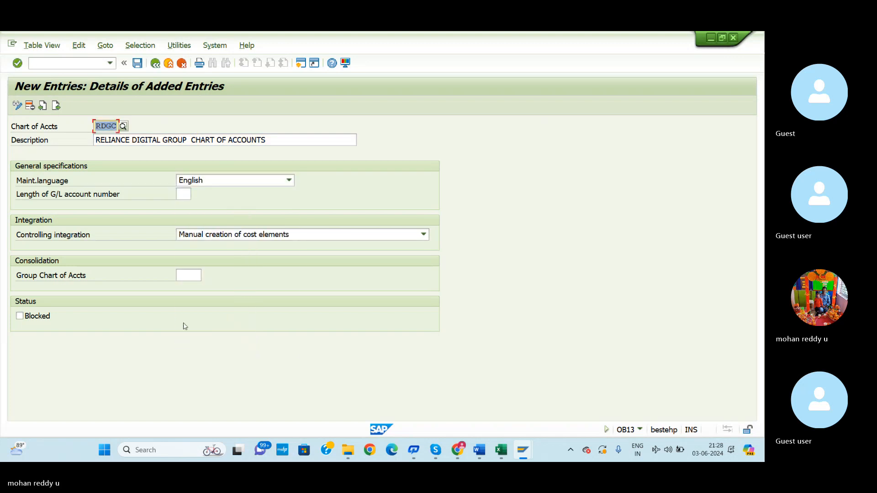
left_click(57, 106)
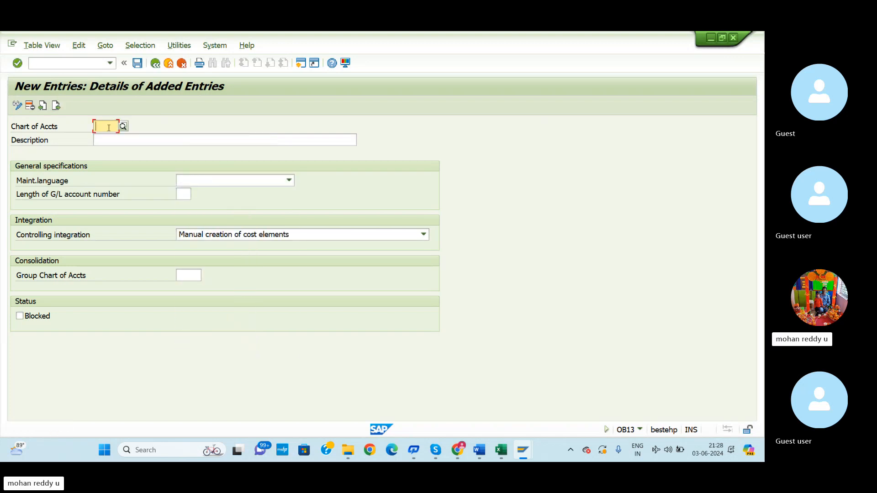
- Enter the country chart code RDCC from Excel and reuse the description RELIANCE DIGITAL GROUP CHART OF ACCOUNTS
key("alt+Tab")
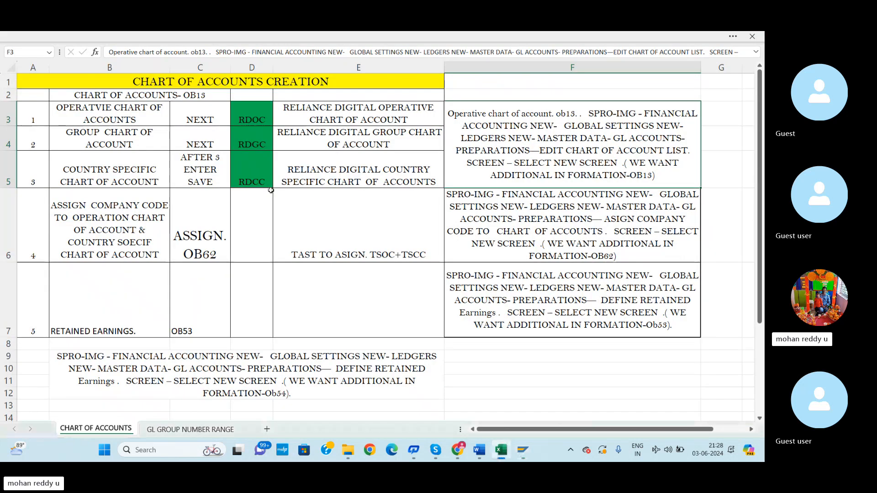
key("alt+Tab")
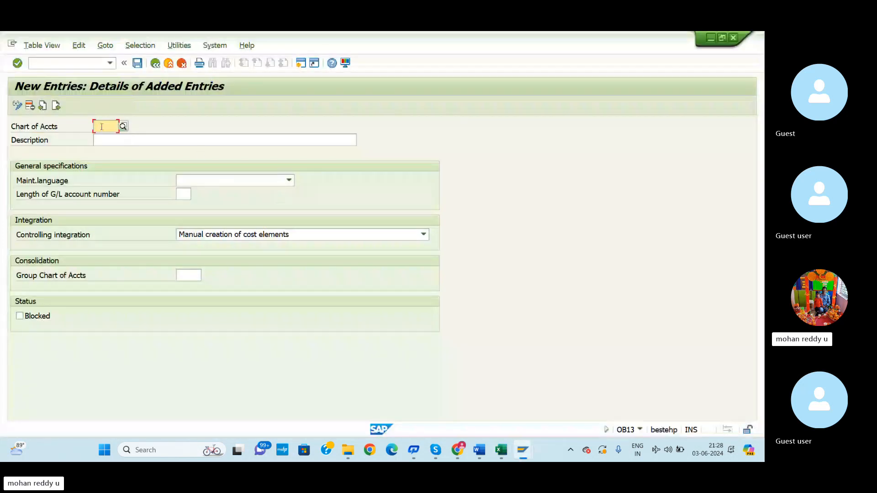
type("RDCC")
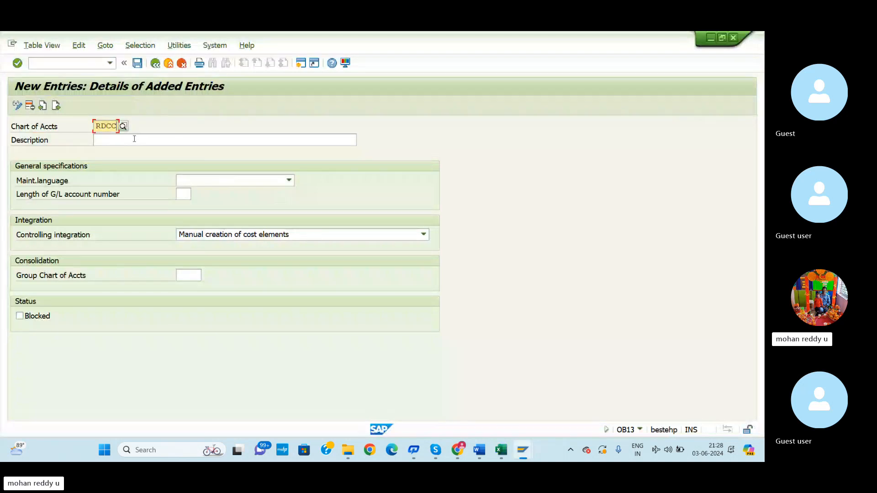
key("Return")
type("R")
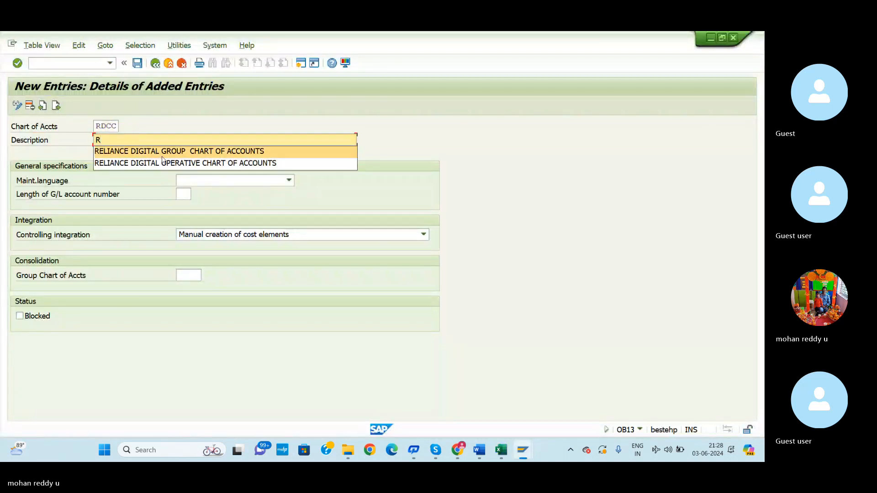
left_click(193, 151)
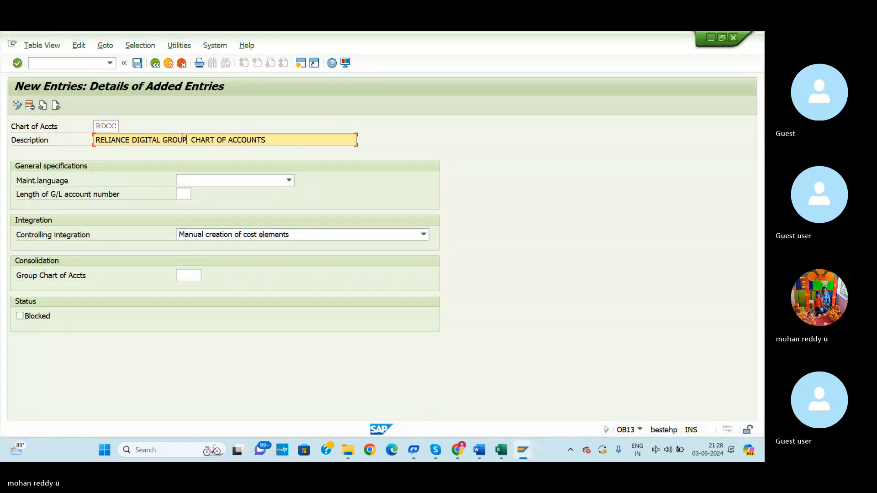
- Replace GROUP with COUNTRY in the RDCC description so it reads RELIANCE DIGITAL COUNTRY CHART OF ACCOUNTS
key("BackSpace")
key("BackSpace")
key("BackSpace")
key("BackSpace")
key("BackSpace")
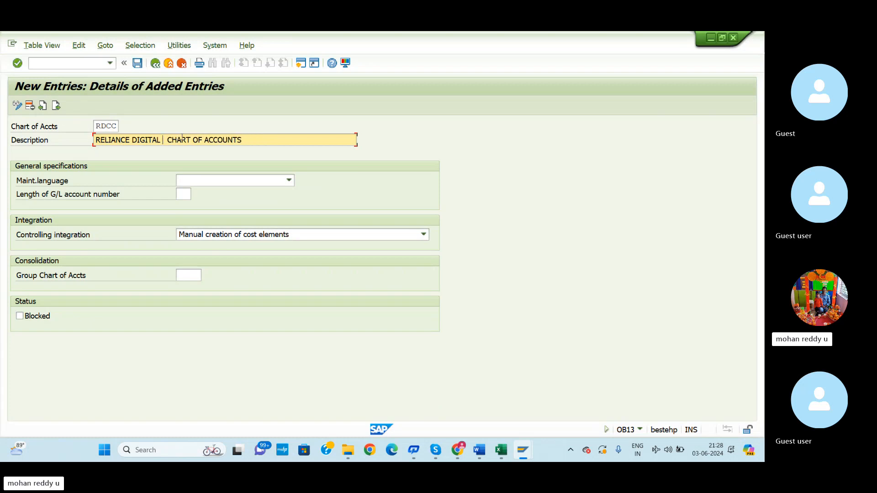
type("COUNTRY")
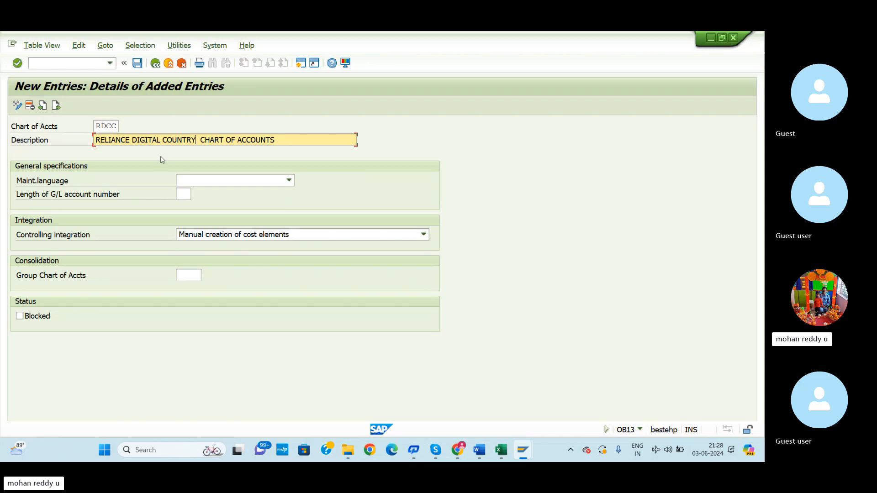
- Set the maintenance language of RDCC to English and save the new charts of accounts
left_click(288, 181)
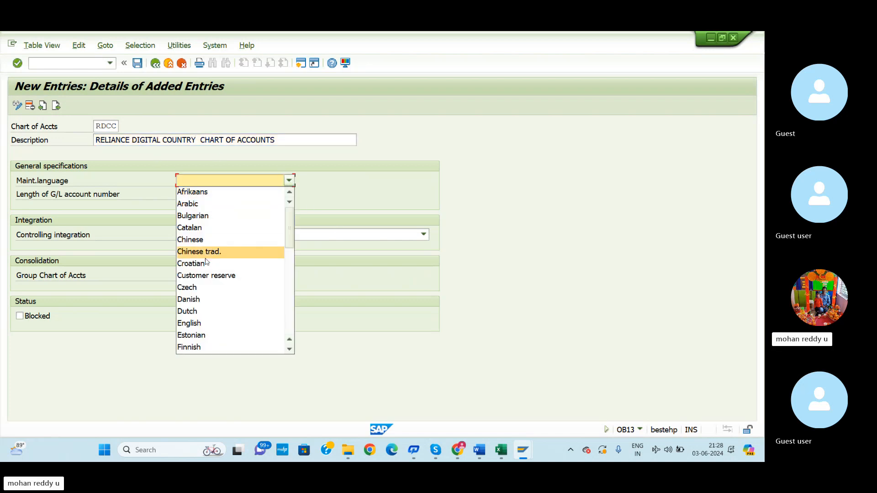
left_click(205, 325)
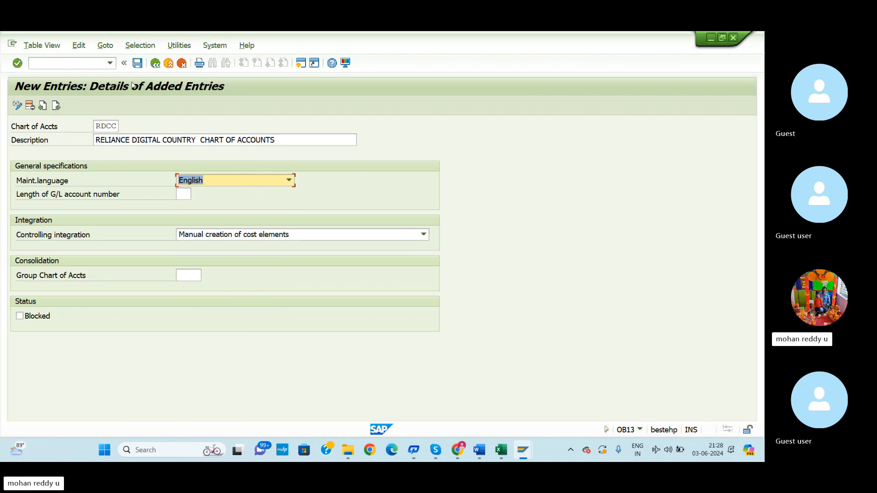
left_click(137, 63)
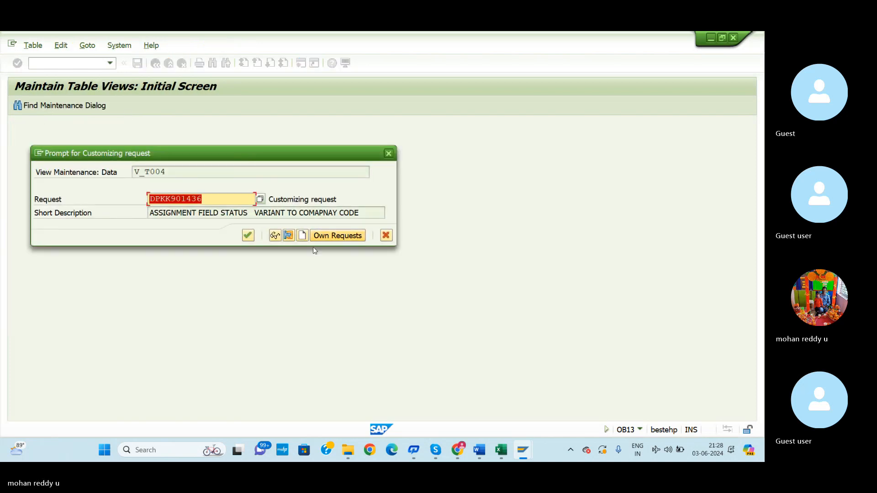
- Create a customizing request described CHART OF ACCOUNTS CREATION FOR REDI and assign the saved entries to it
left_click(302, 236)
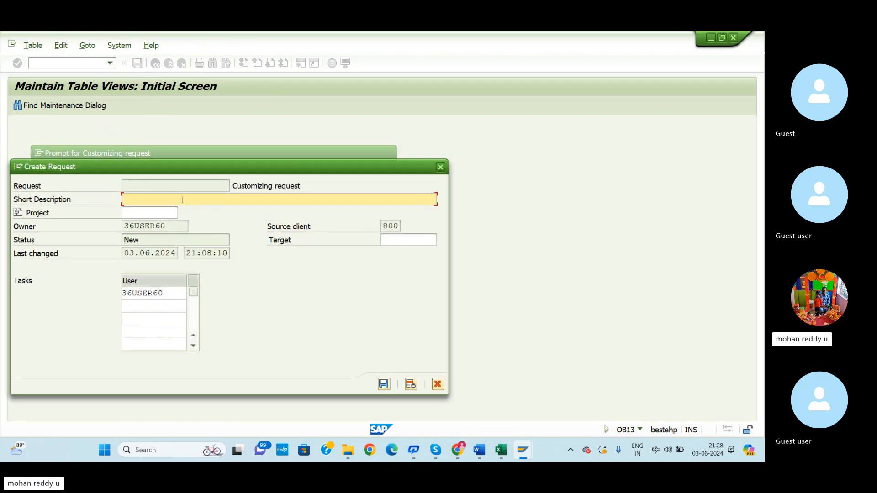
type("CHART OF ACCOU")
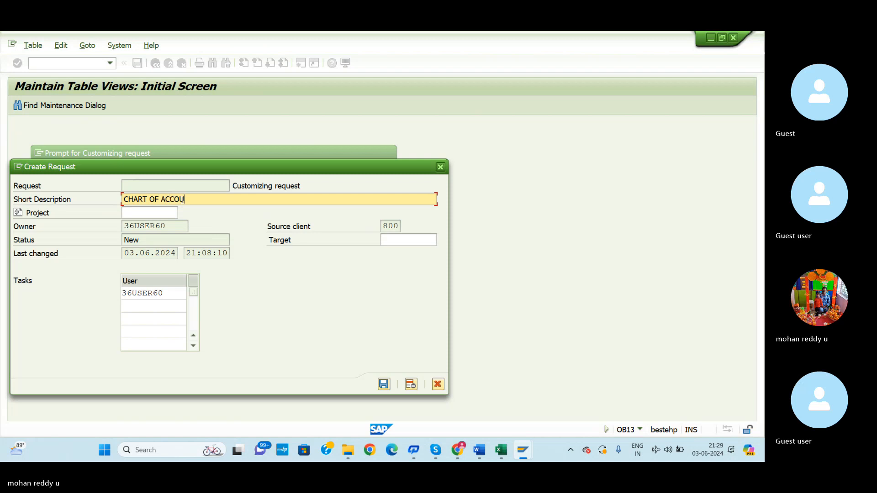
type("NTS CREATION FOR ")
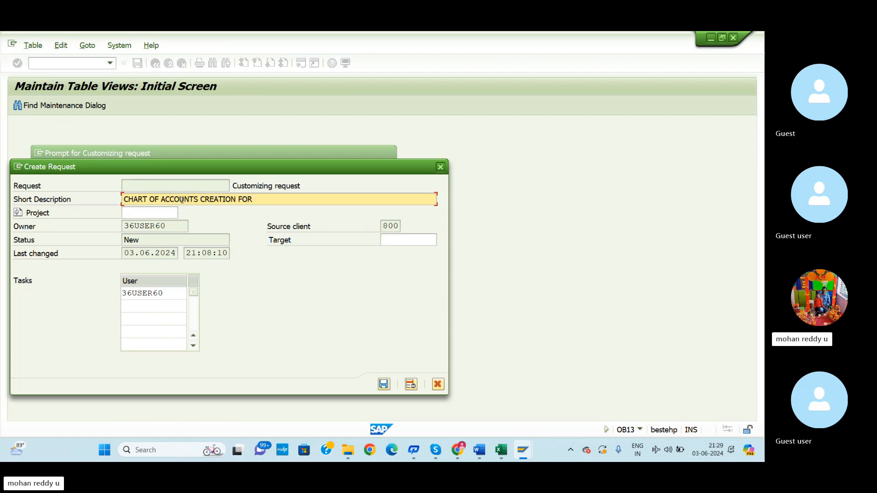
type("REDI")
left_click(382, 387)
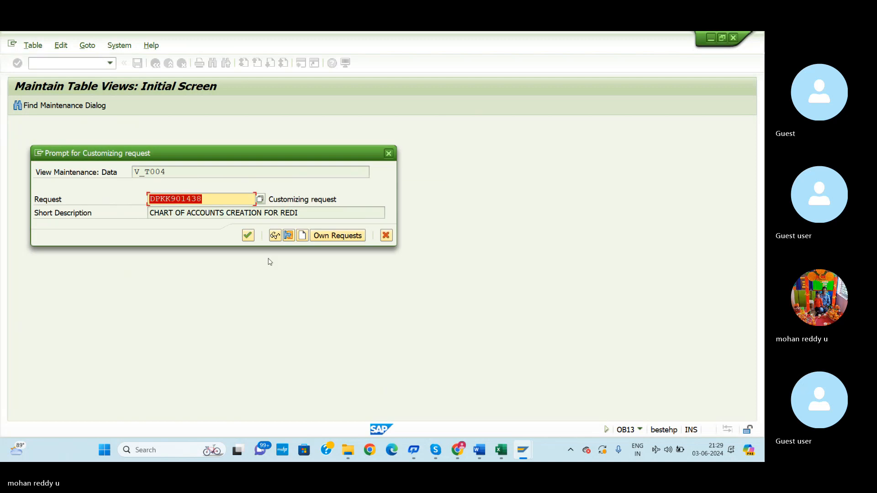
left_click(248, 235)
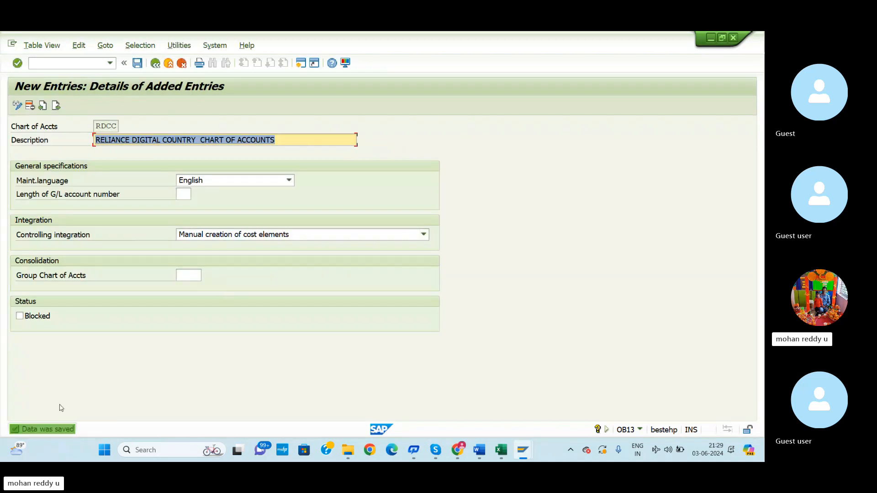
- Check the company code assignment task in row 6 of the Excel sheet and open transaction OB62 in SAP
key("alt+Tab")
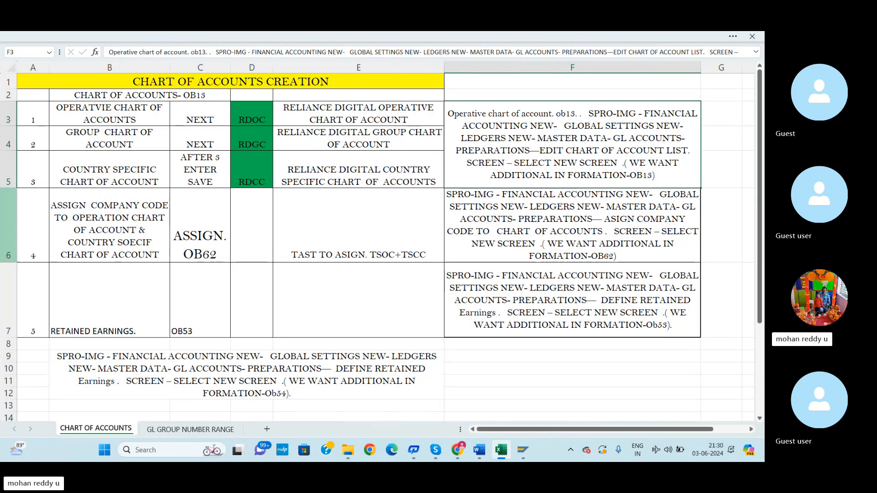
left_click(8, 226)
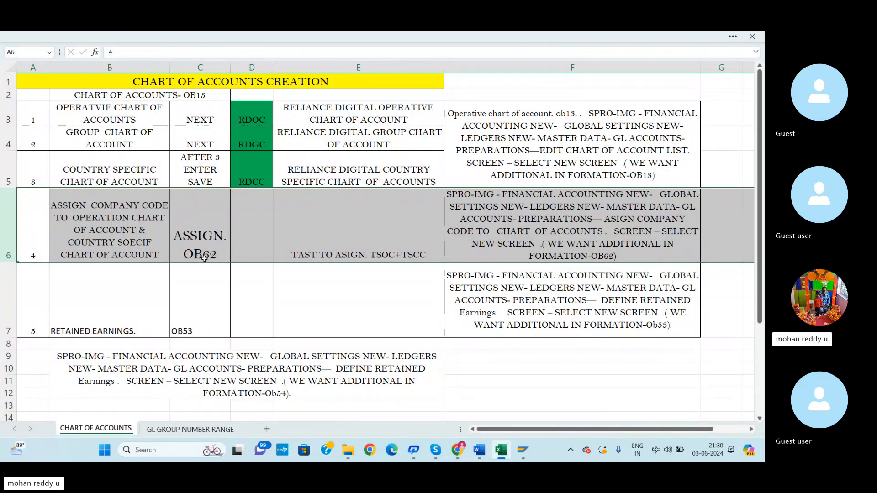
key("alt+Tab")
left_click(75, 64)
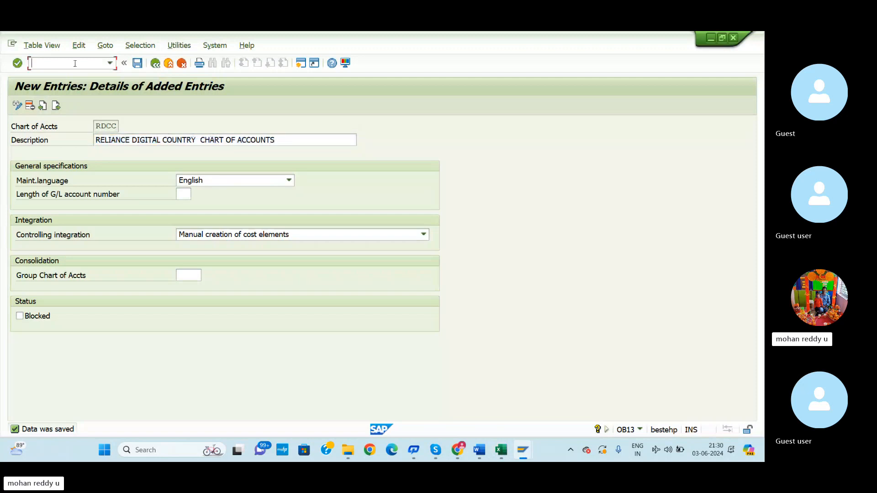
type("/NOB")
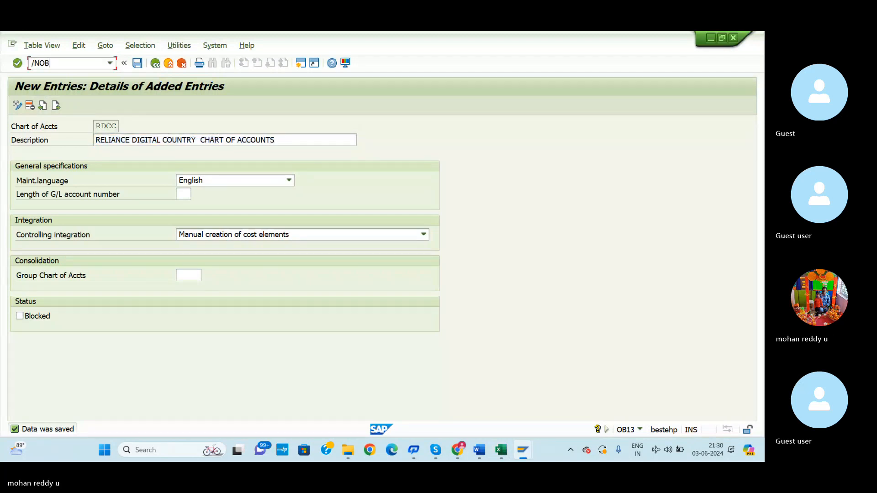
type("62")
key("Return")
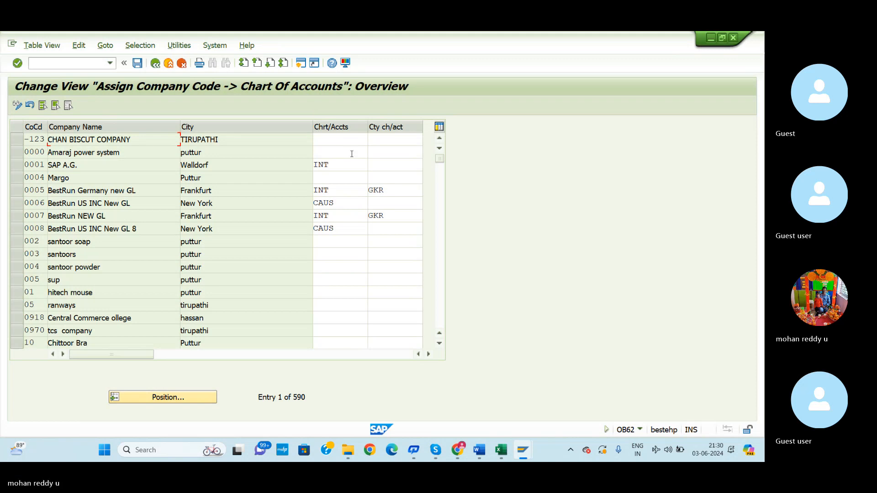
- Check the OB62 customizing path in Excel and open the SAP Reference IMG through transaction SPRO
key("alt+Tab")
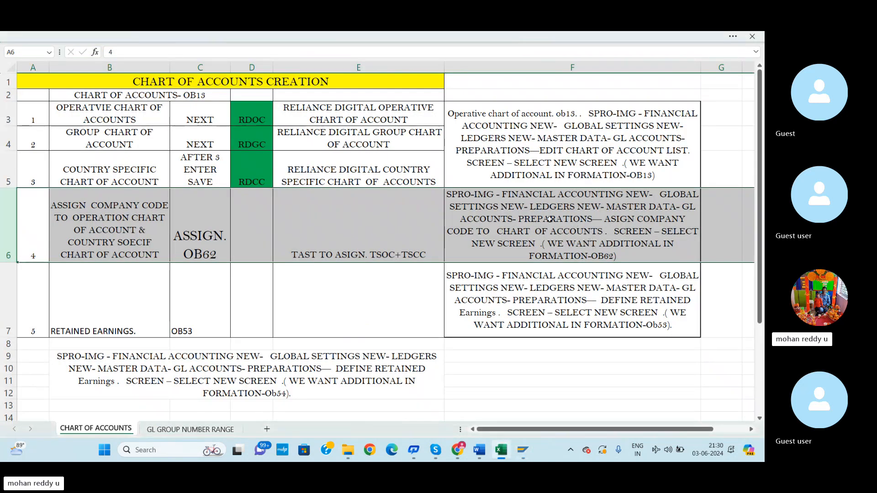
key("alt+Tab")
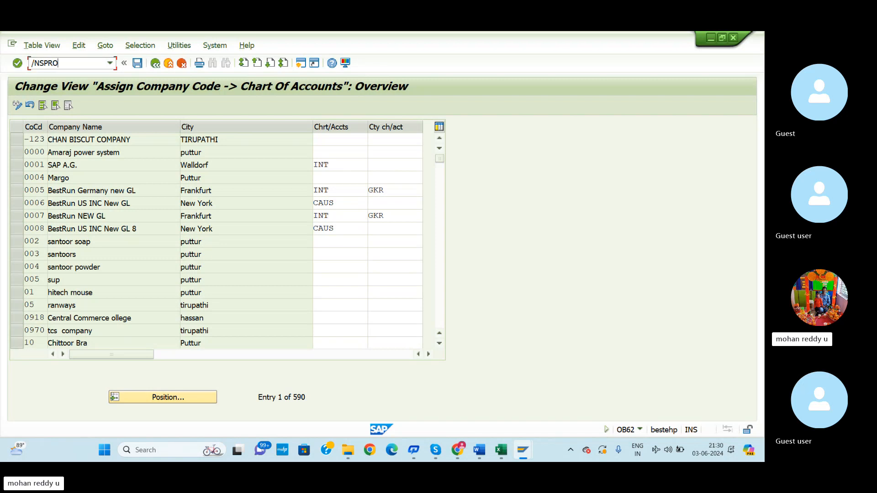
type("/NSPRO")
key("Return")
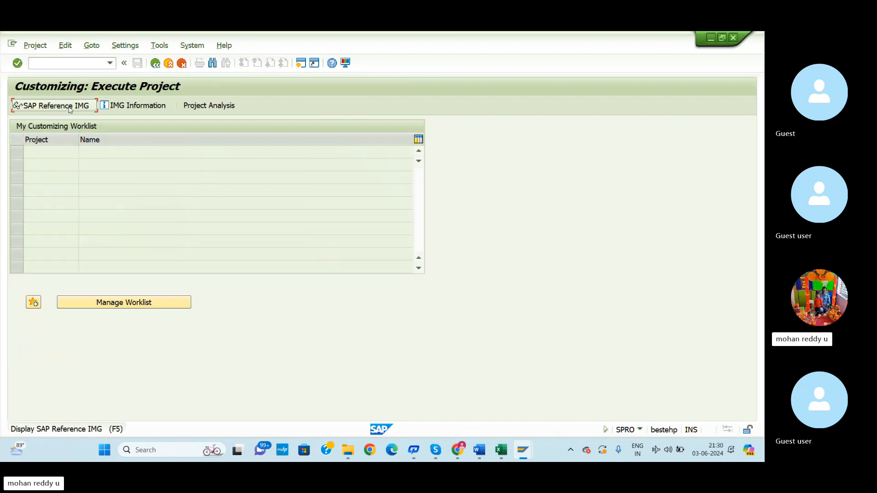
left_click(51, 105)
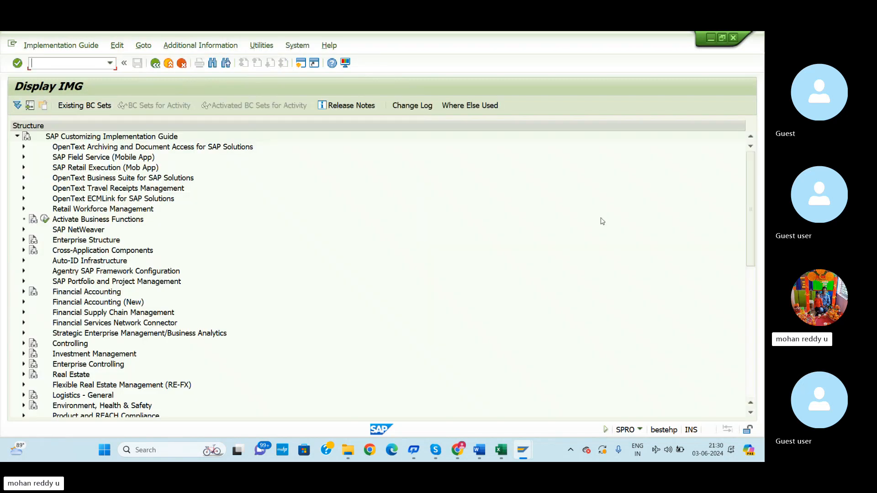
- Following the path noted in Excel, expand Financial Accounting (New) and Financial Accounting Global Settings (New) in the implementation guide
key("alt+Tab")
key("alt+Tab")
key("alt+Tab")
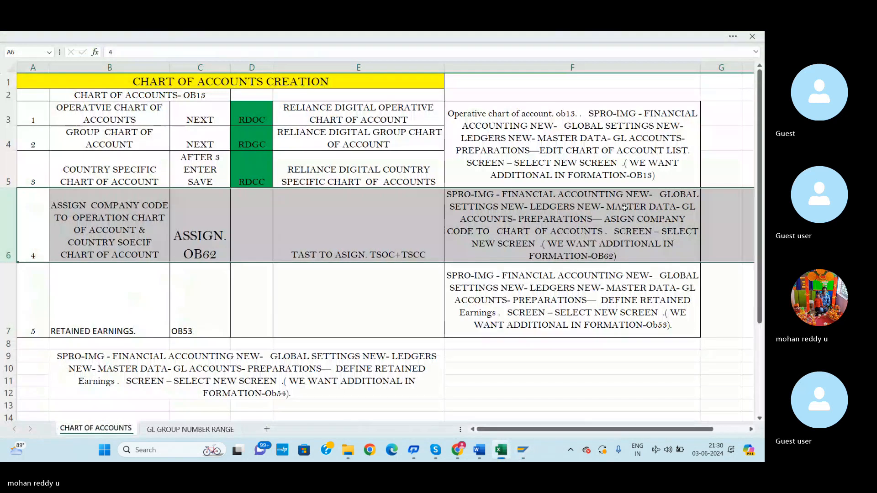
key("alt+Tab")
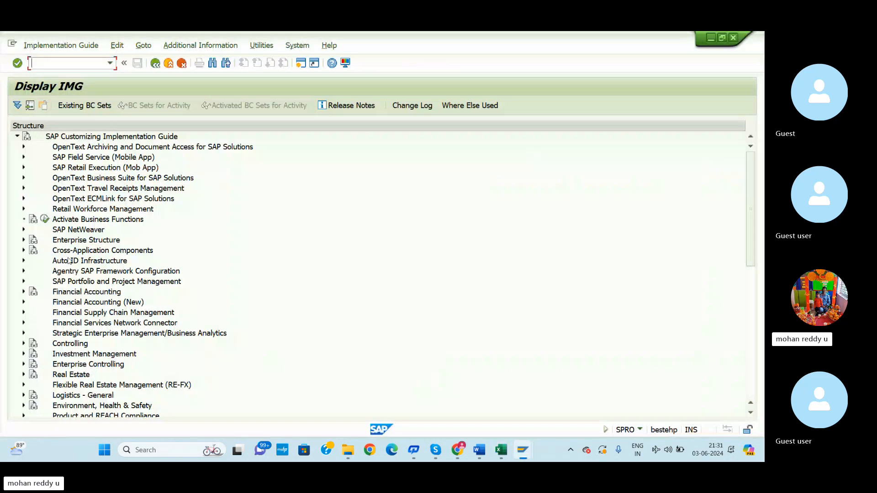
left_click(23, 302)
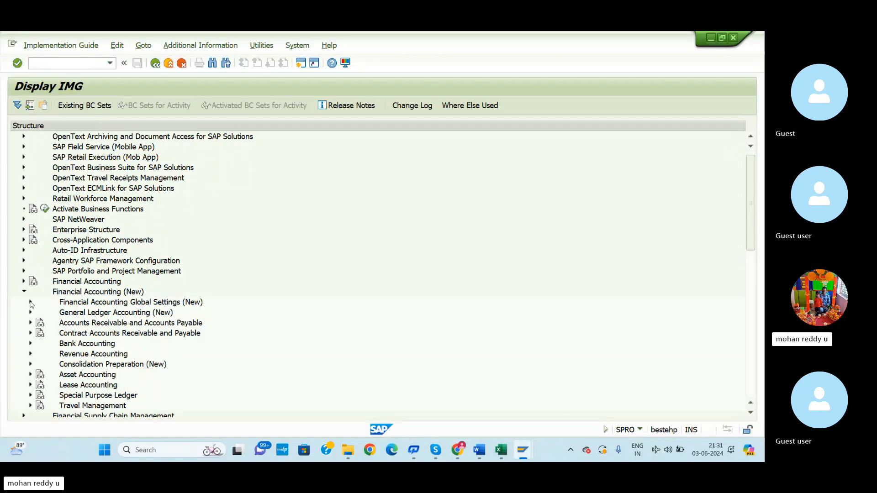
left_click(31, 303)
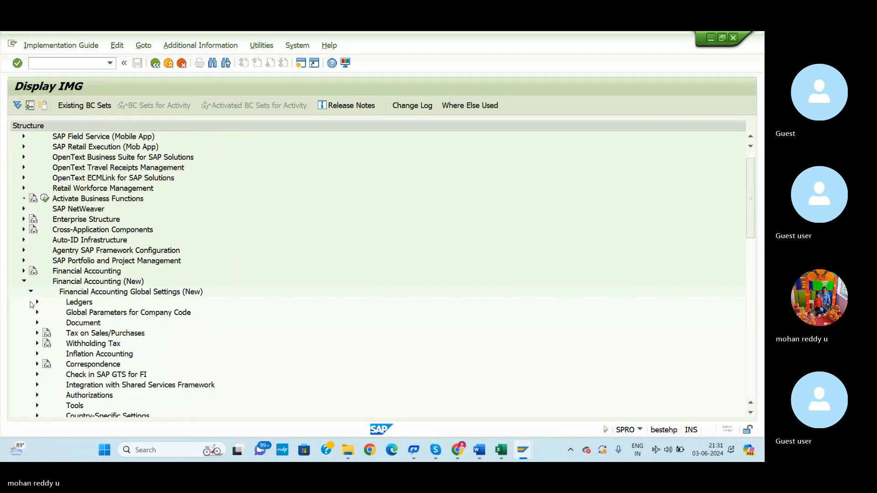
- Compare with the Excel path, expand Ledgers and its Ledger node, and look through the activities listed there
key("alt+Tab")
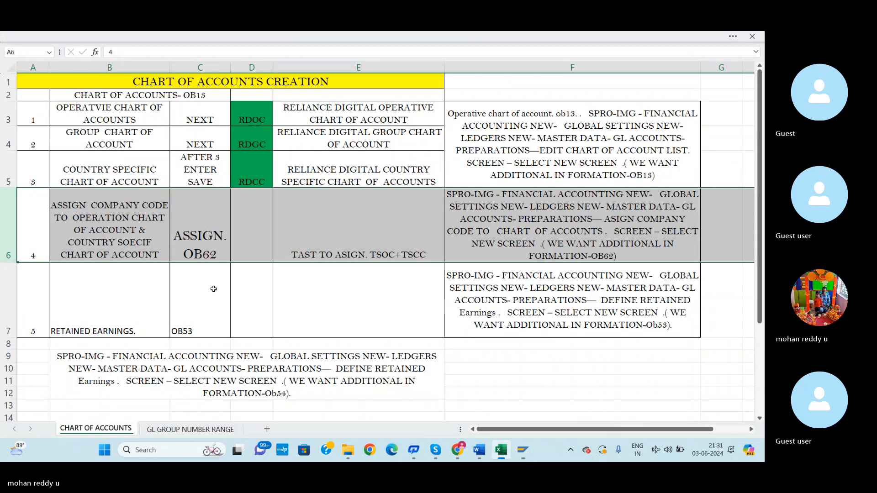
key("alt+Tab")
left_click(38, 302)
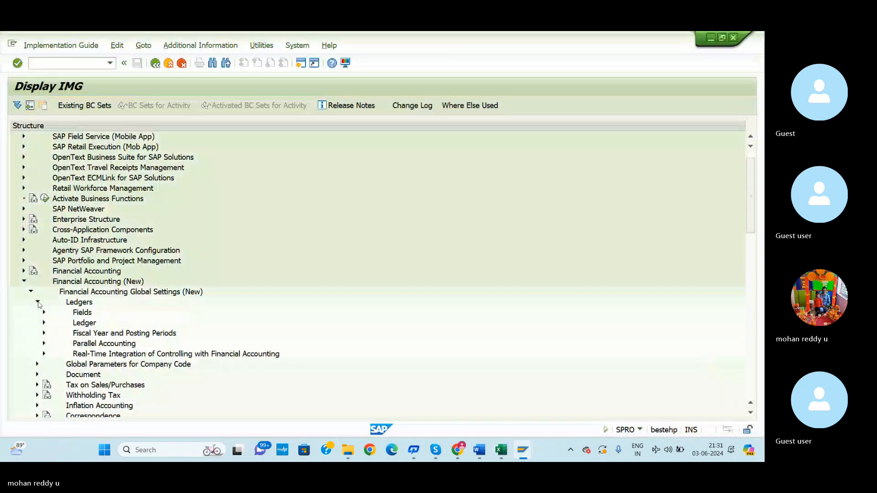
left_click(44, 323)
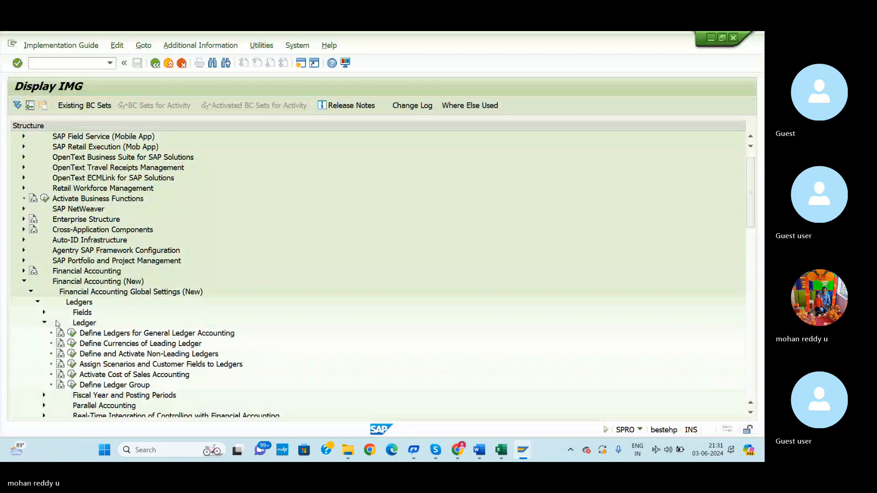
scroll(68, 320, "down", 2)
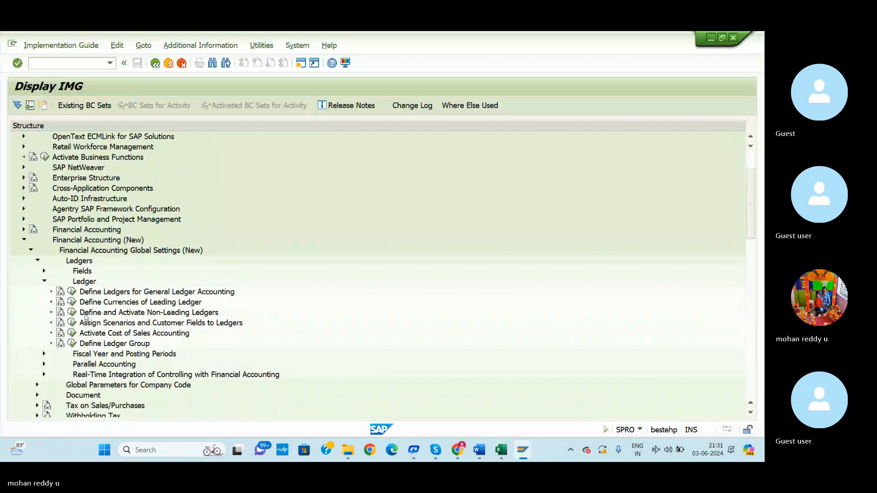
scroll(85, 318, "up", 1)
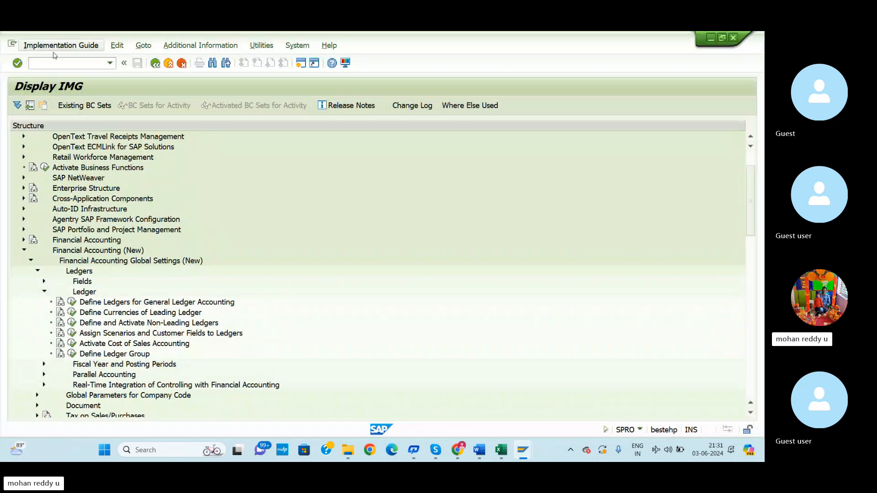
- Leave the implementation guide for the SAP Easy Access screen and switch back to the CHART OF ACCOUNTS sheet in Excel
left_click(61, 66)
type("/n")
key("Return")
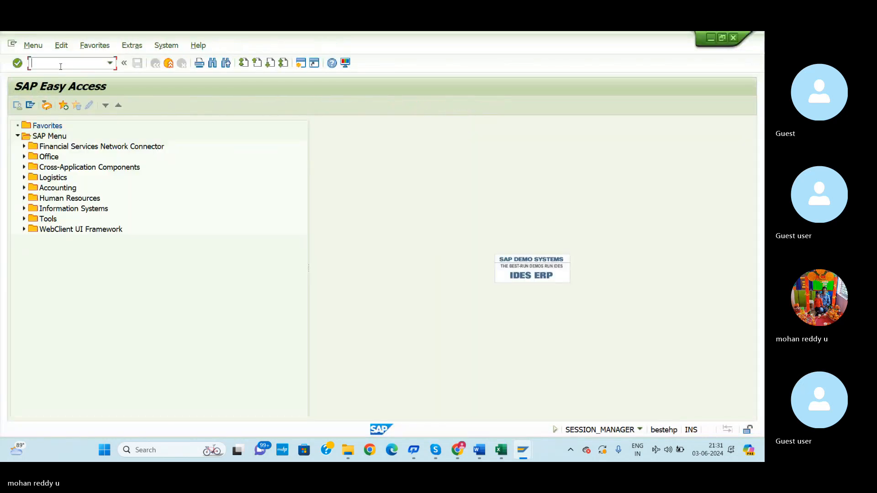
key("alt+Tab")
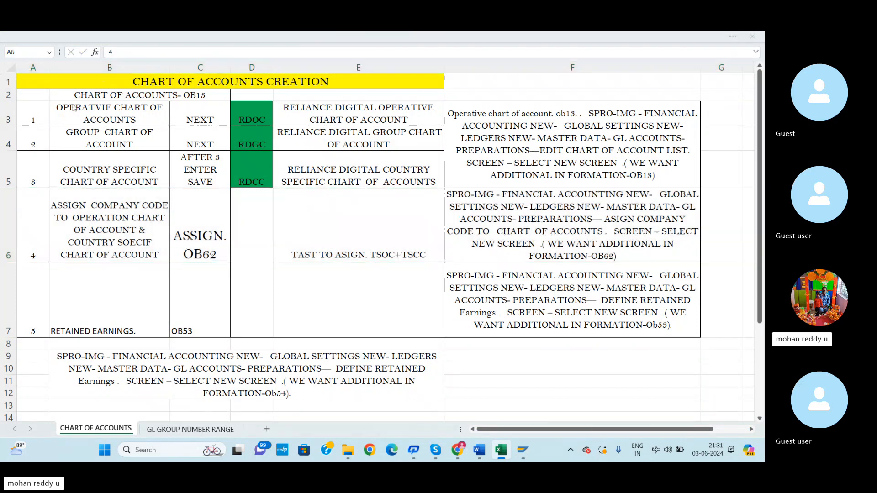
- Switch to SAP and open the company code to chart of accounts assignment with transaction OB62
key("alt+Tab")
type("/")
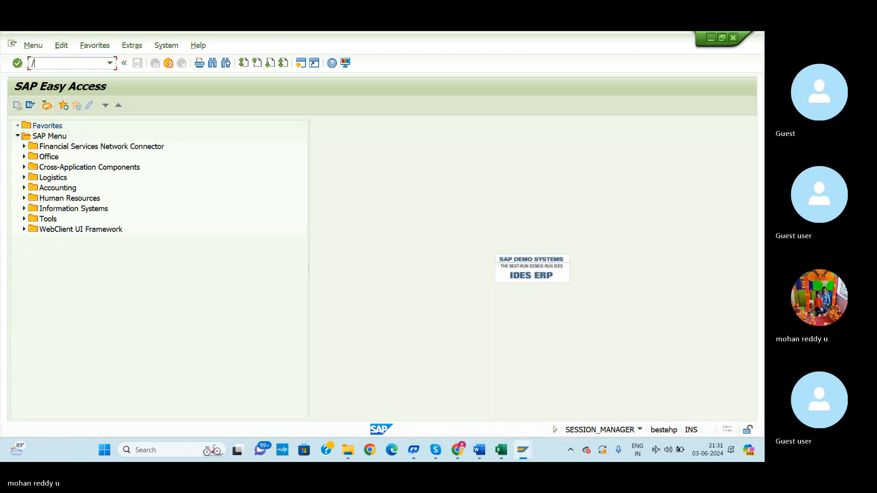
key("BackSpace")
type("OB")
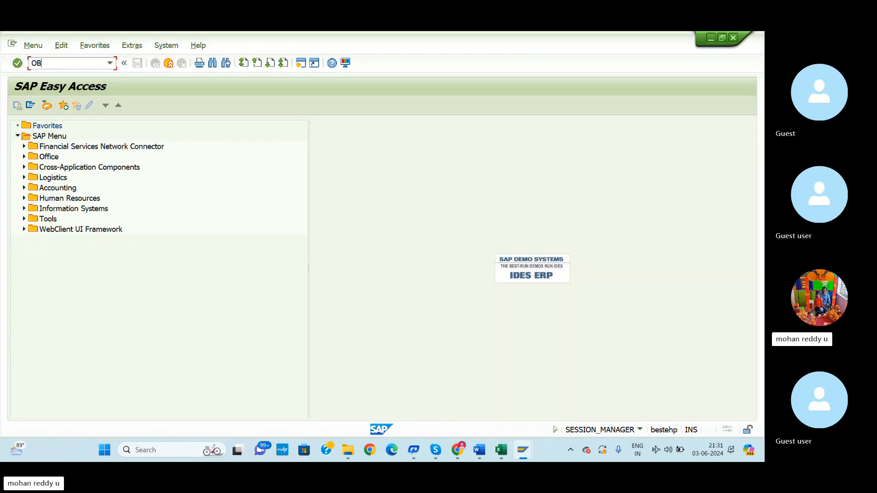
type("62")
key("Return")
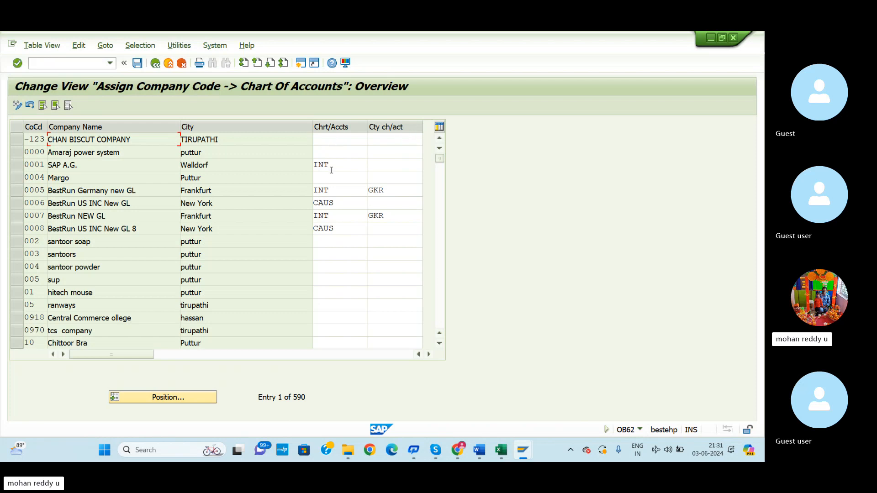
- Position the assignment overview at company code REDI
left_click(177, 399)
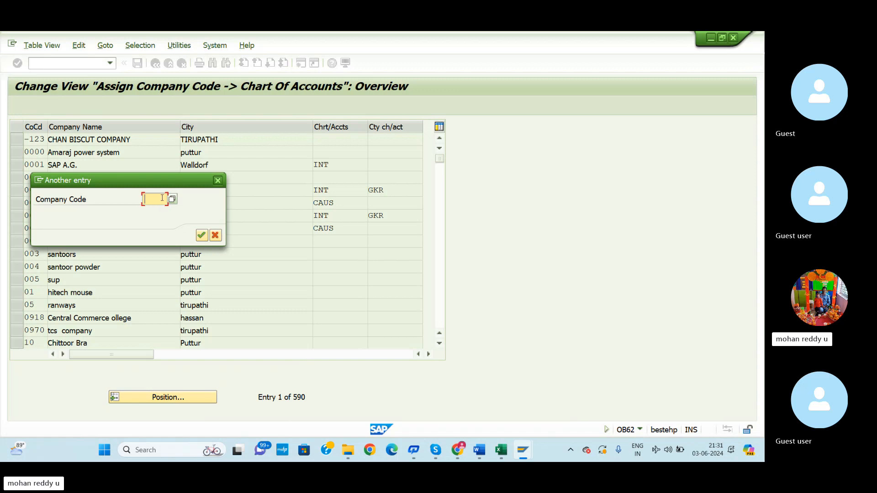
type("RE")
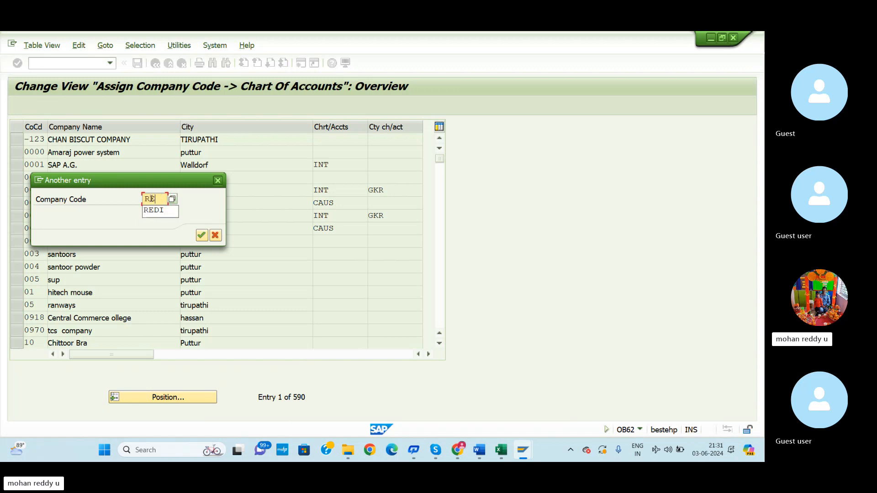
left_click(164, 212)
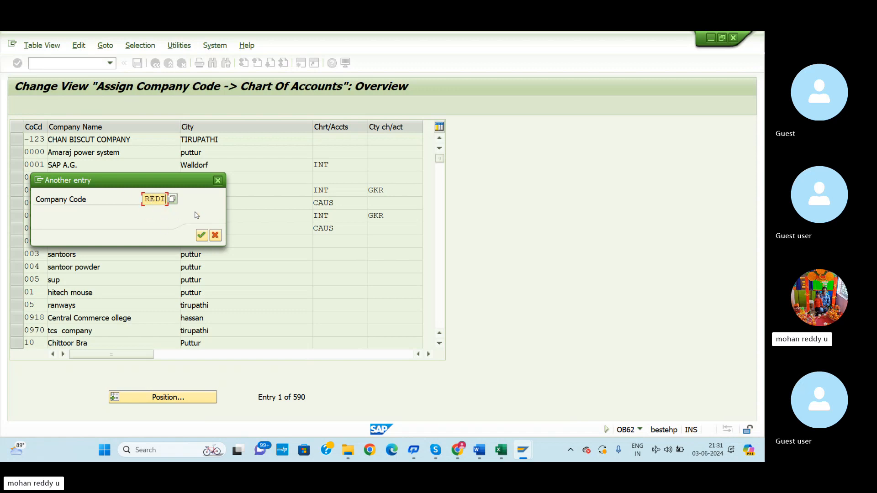
left_click(201, 236)
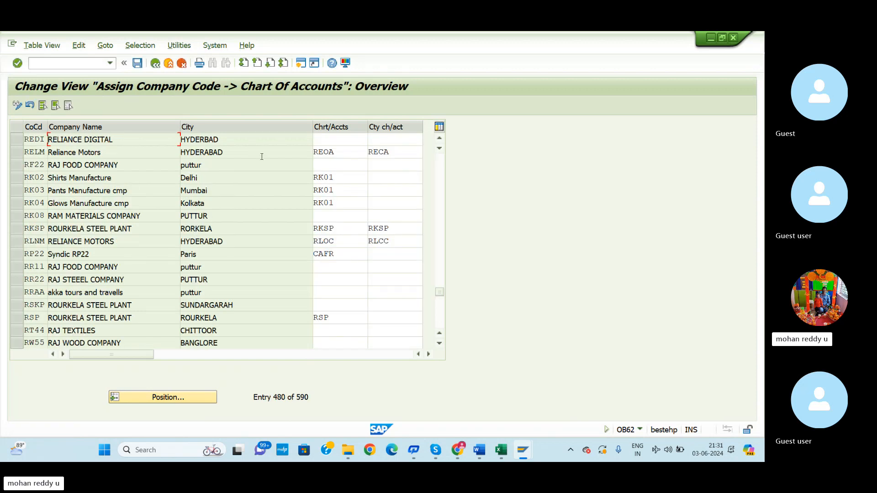
- Assign RDOC, the Reliance Digital operative chart of accounts, to company code REDI
left_click(333, 139)
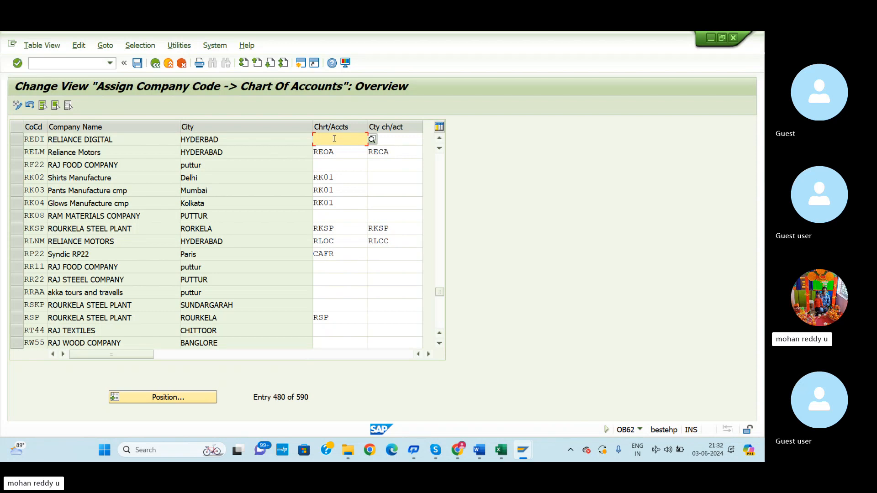
type("RD")
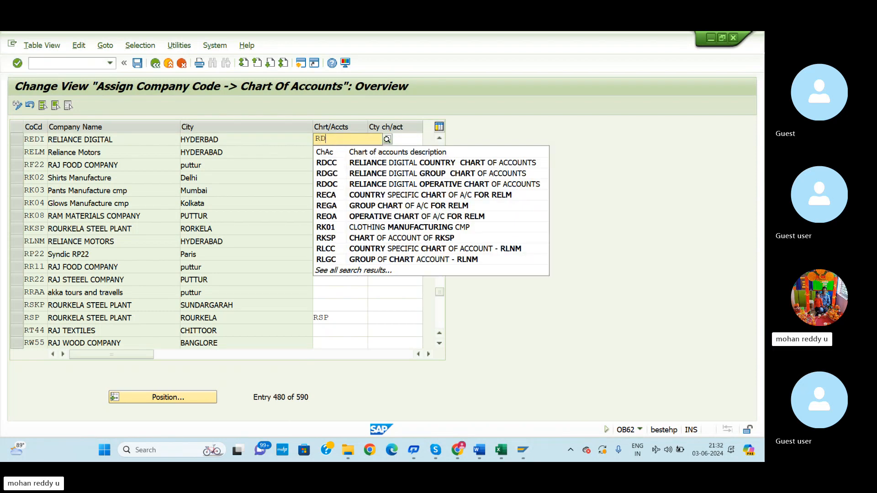
type("O")
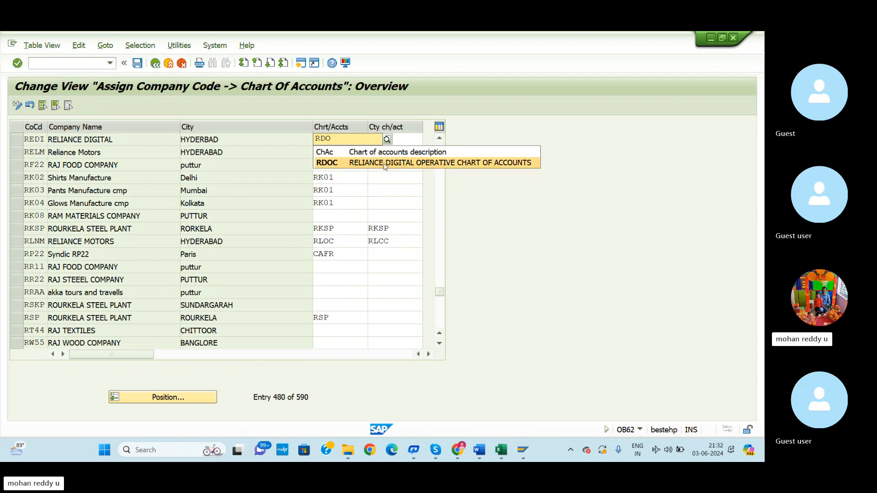
left_click(442, 163)
left_click(395, 140)
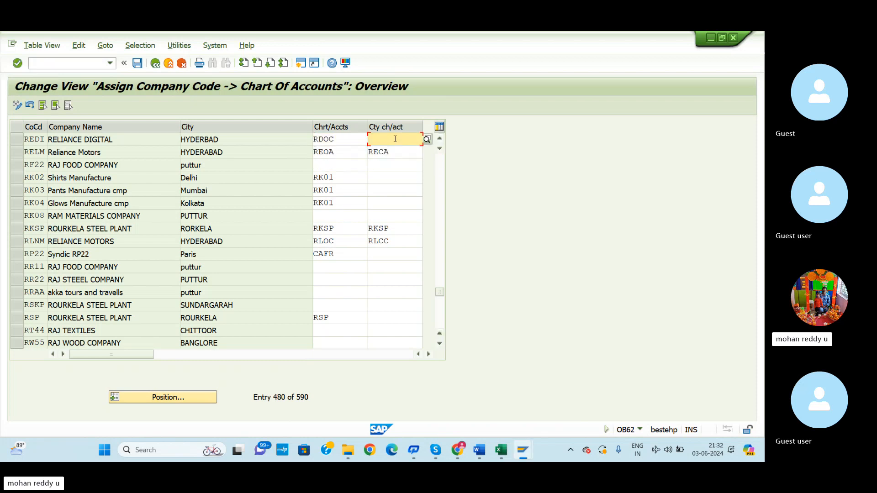
type("RE")
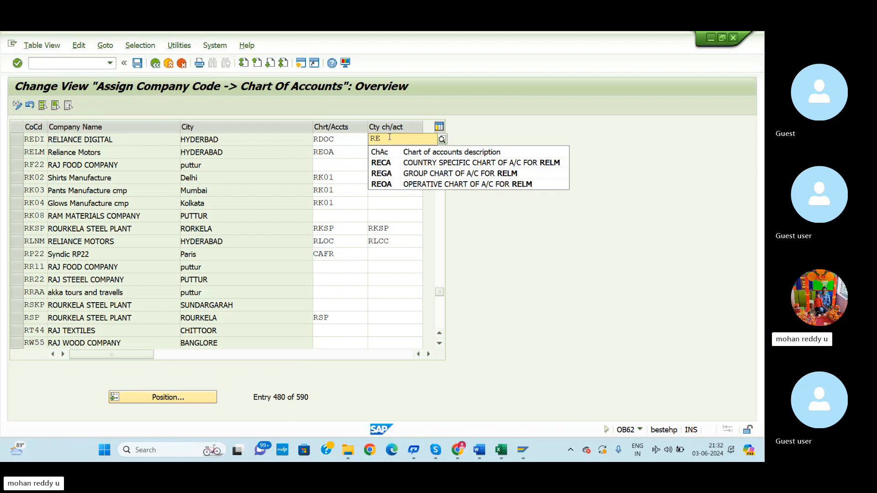
type("CC")
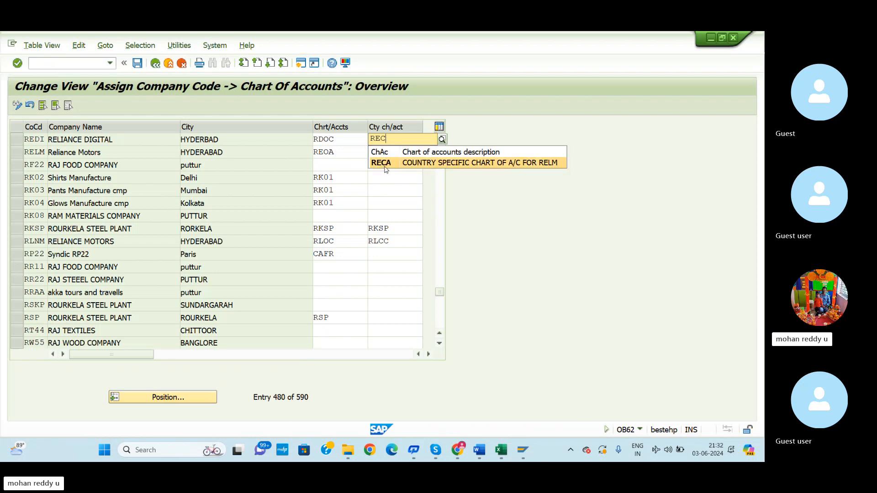
left_click(412, 171)
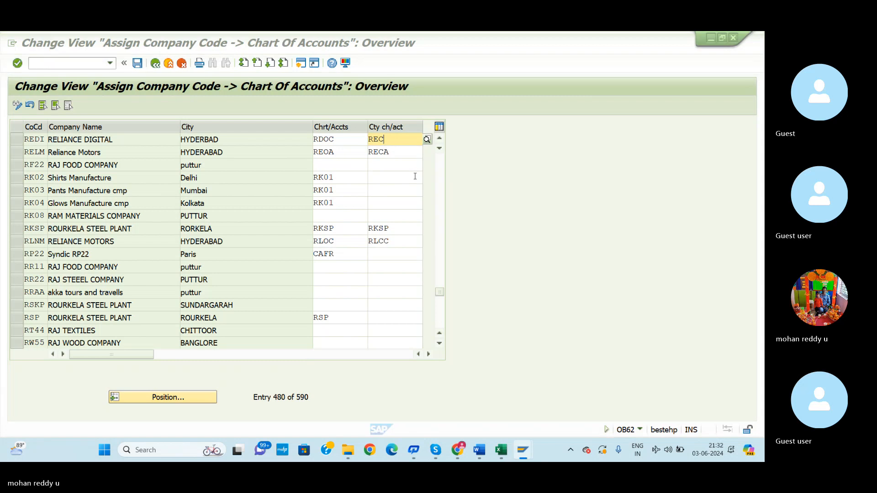
- Check the country chart code in Excel and set RDCC as REDI's country-specific chart of accounts in SAP
left_click(501, 451)
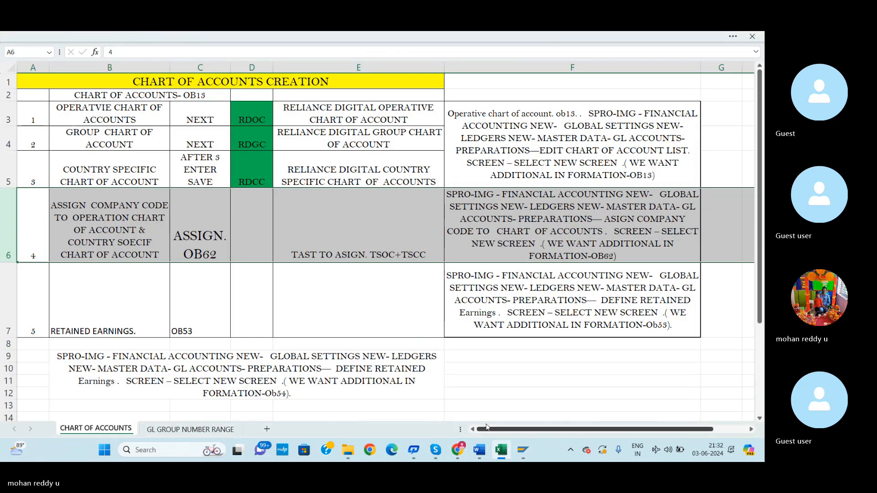
key("alt+Tab")
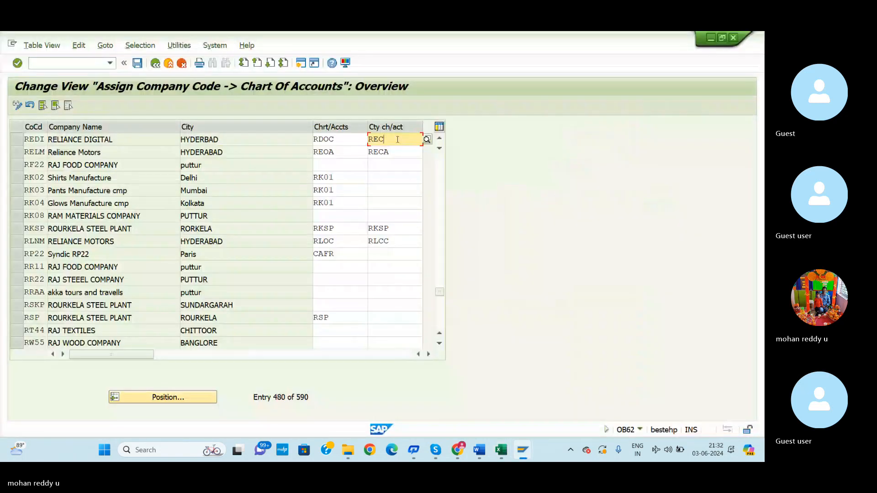
key("BackSpace")
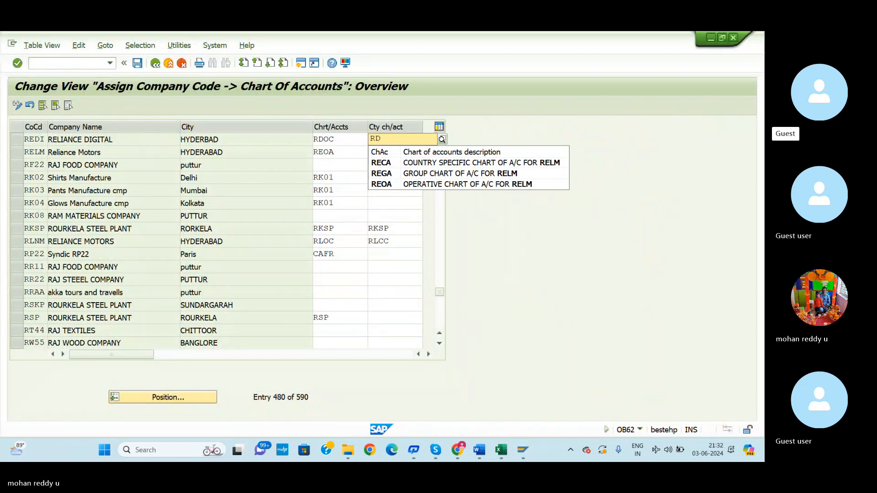
key("BackSpace")
type("D")
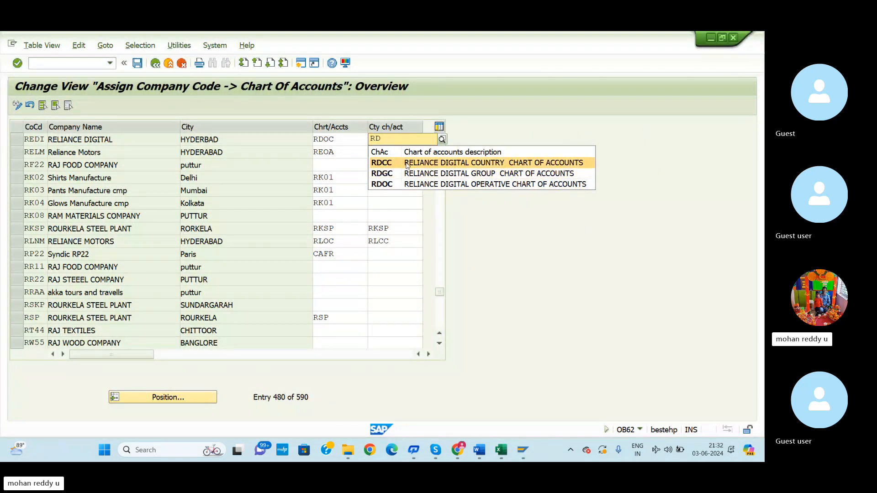
left_click(407, 163)
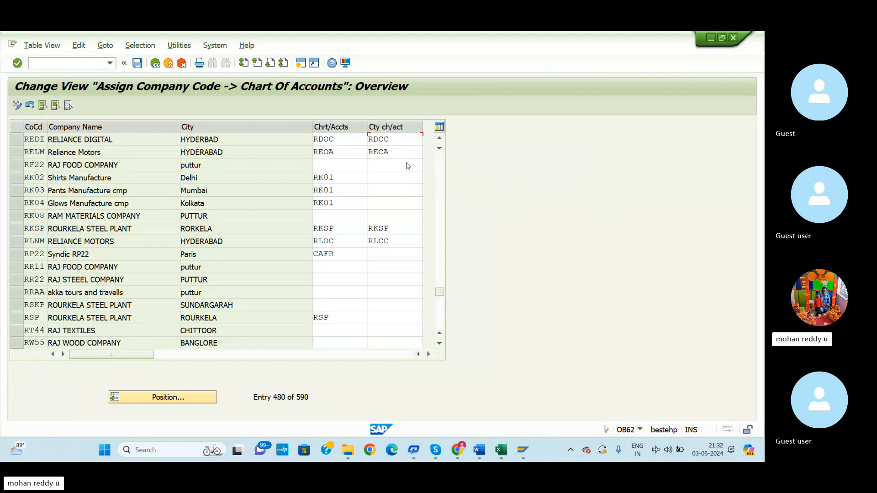
key("ctrl+a")
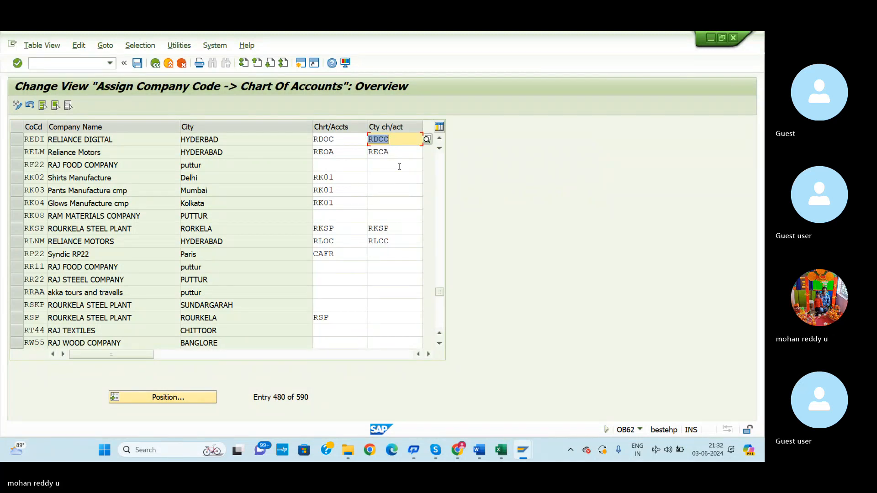
- Save the assignment in a new customizing request described as ASSIGNMENT OF COMPANY CODE TO CHART OF ACCOUNTS
left_click(137, 63)
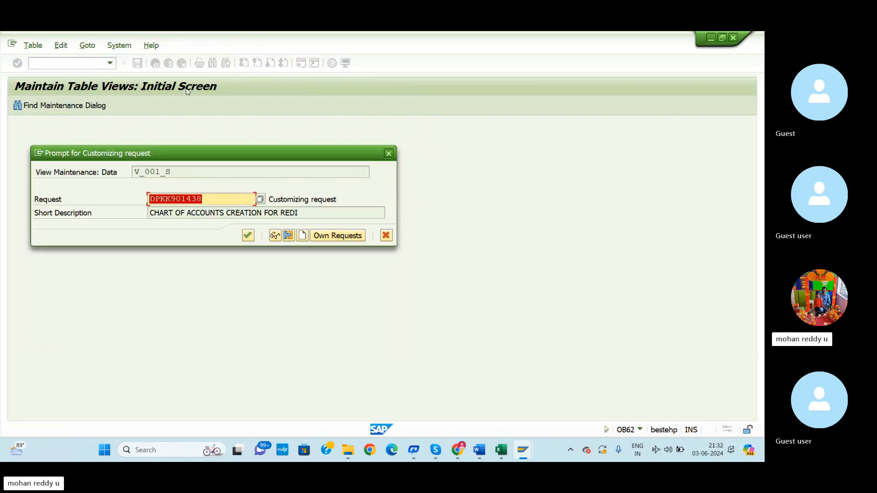
left_click(303, 236)
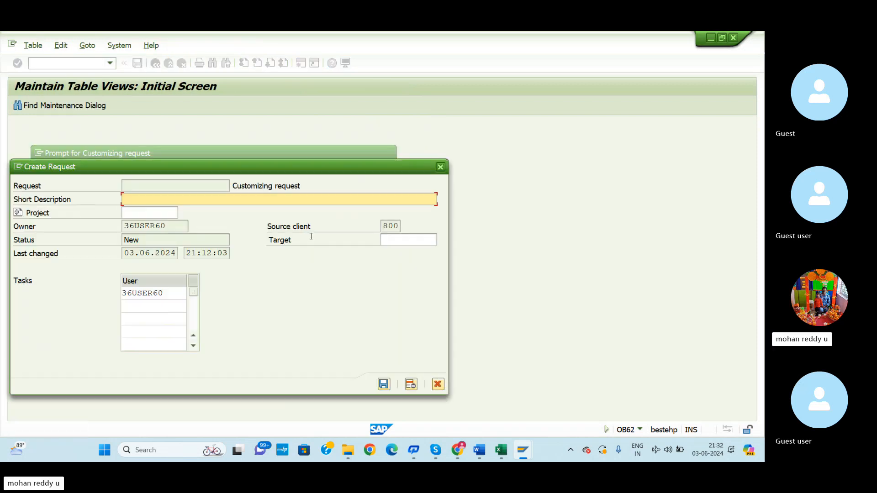
type("ASSIGNMENT OF COMPANY ")
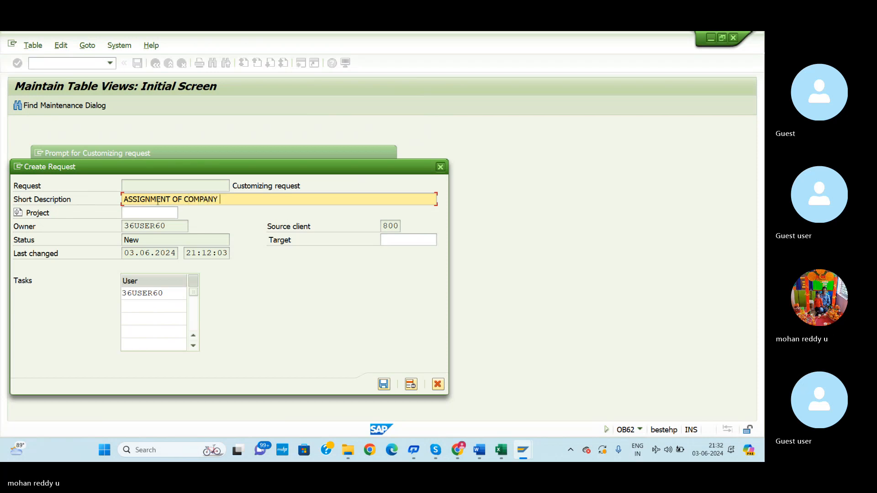
type("CODE TO CHART OF ACCOUNTS")
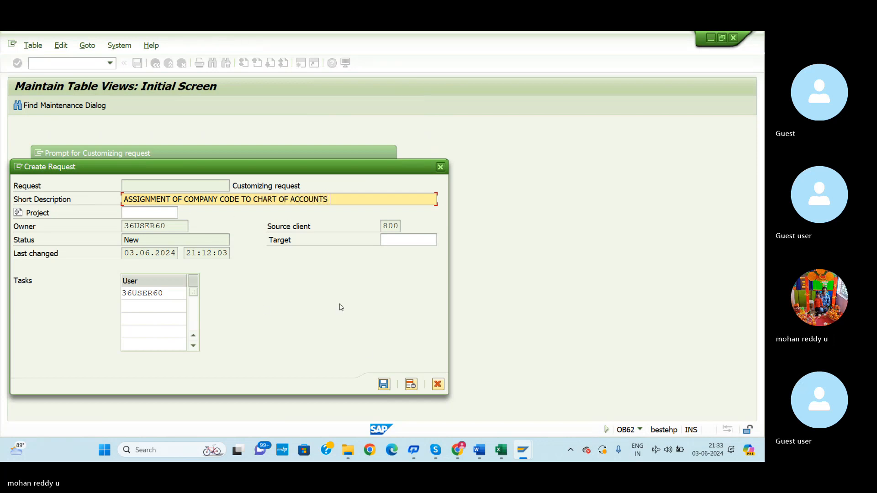
left_click(383, 384)
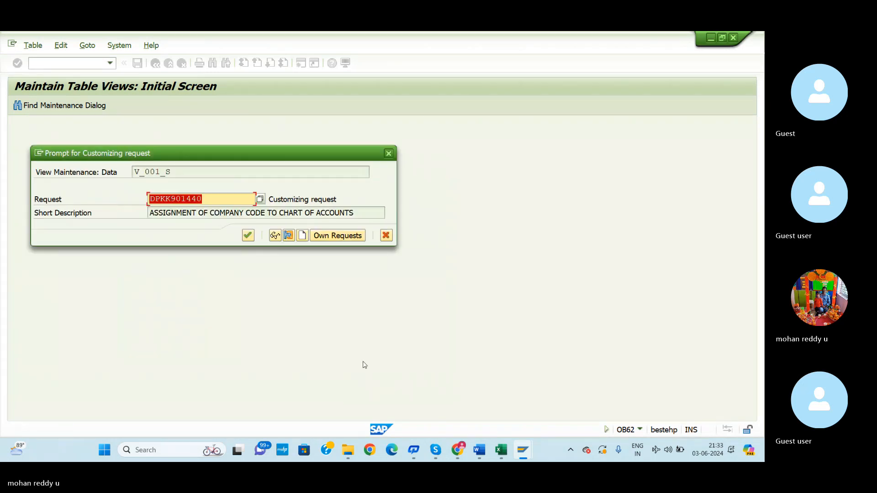
left_click(248, 236)
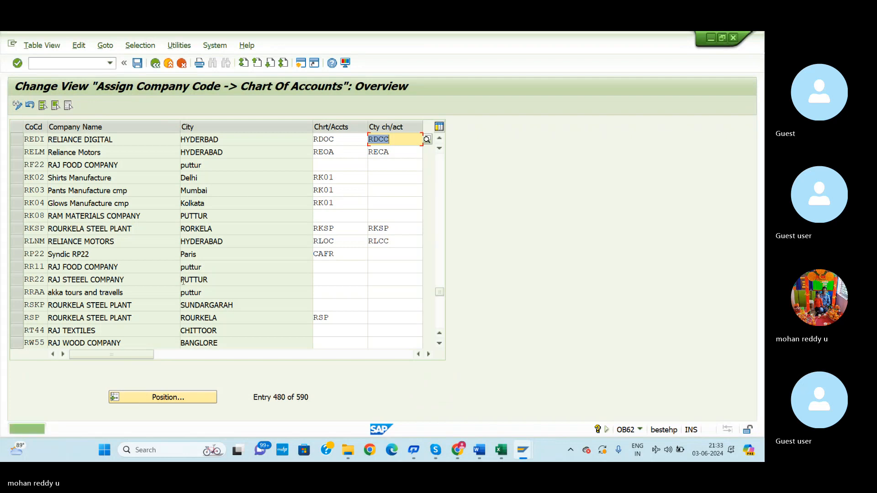
- Switch to the CHART OF ACCOUNTS sheet in Excel and review the retained earnings row and the G/L configuration list below the table
key("alt+Tab")
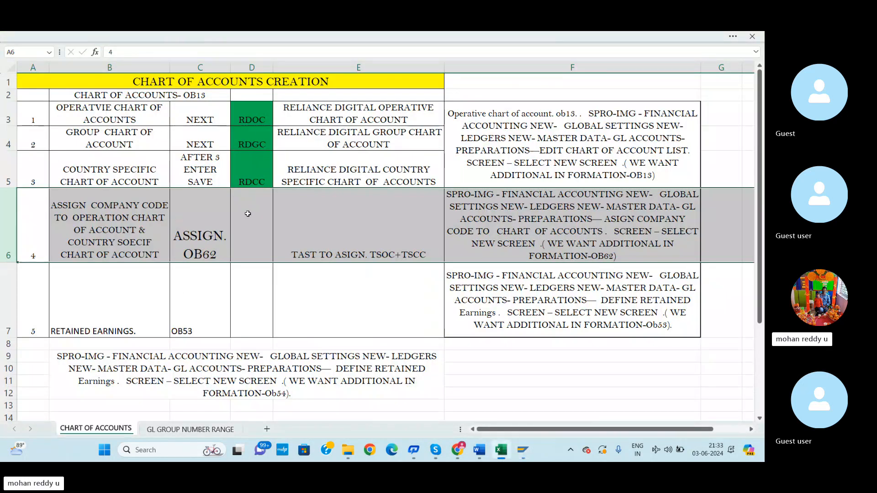
left_click(224, 242)
left_click(9, 225)
left_click(8, 299)
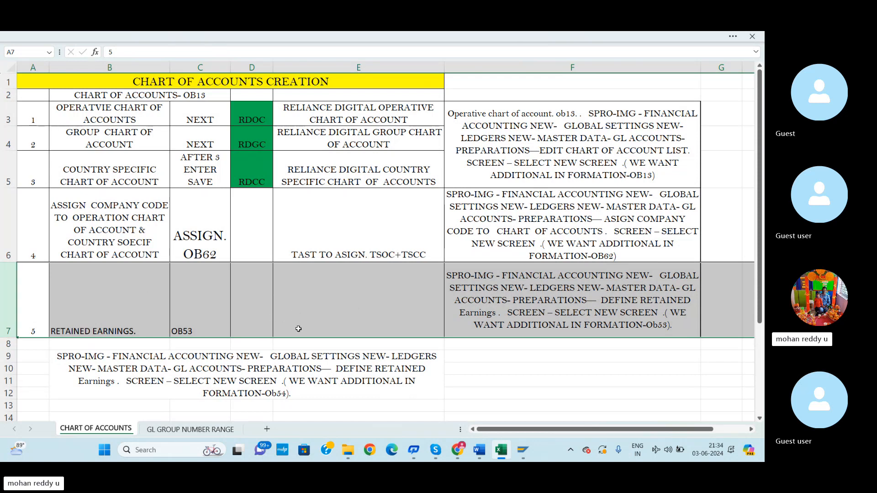
scroll(297, 329, "down", 3)
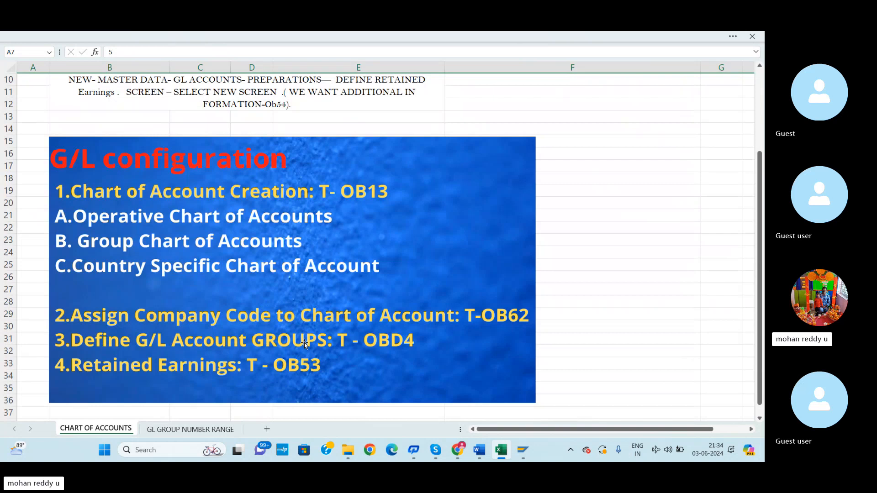
scroll(304, 342, "up", 3)
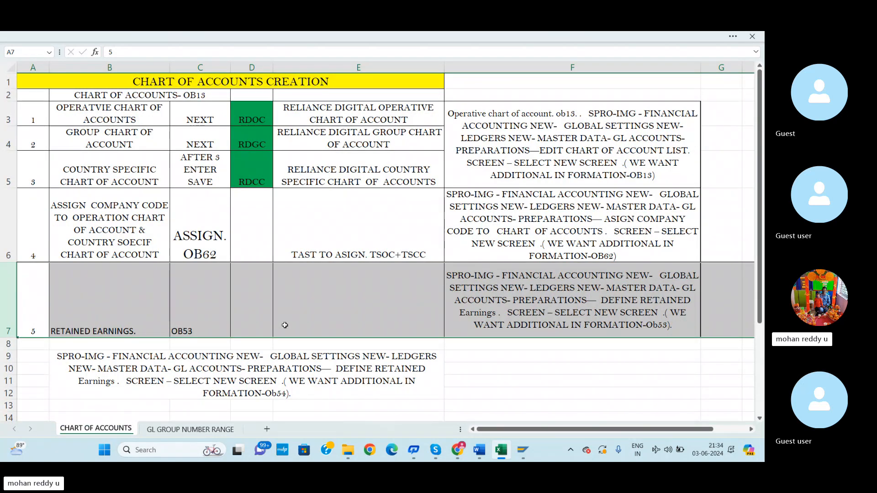
- Switch to the GL GROUP INFORMATION document in Word and look over the GL groups explanation and the GL GROUPS CREATION ledger table
key("alt+Tab")
scroll(450, 355, "down", 10)
scroll(450, 355, "down", 10)
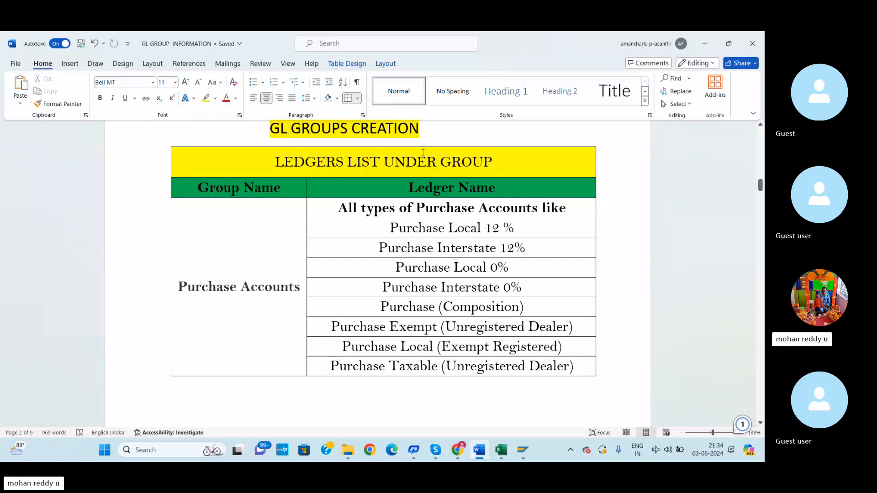
scroll(372, 247, "down", 3)
scroll(373, 332, "up", 5)
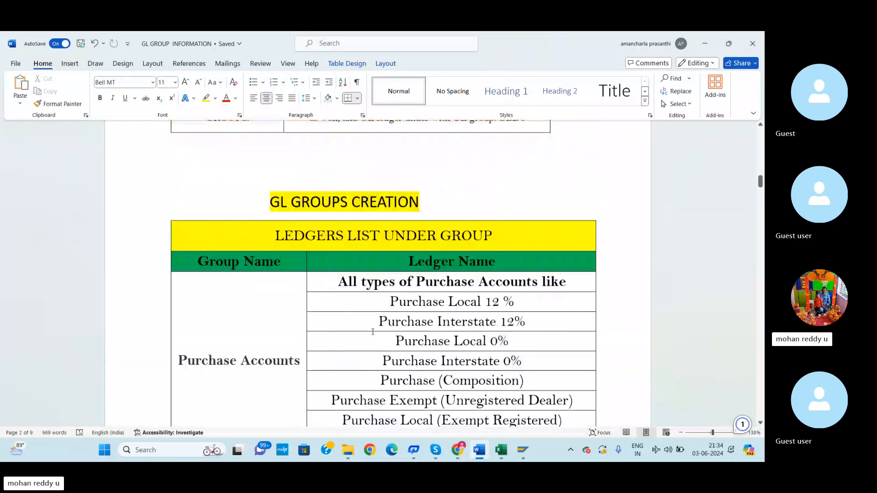
scroll(373, 332, "up", 1)
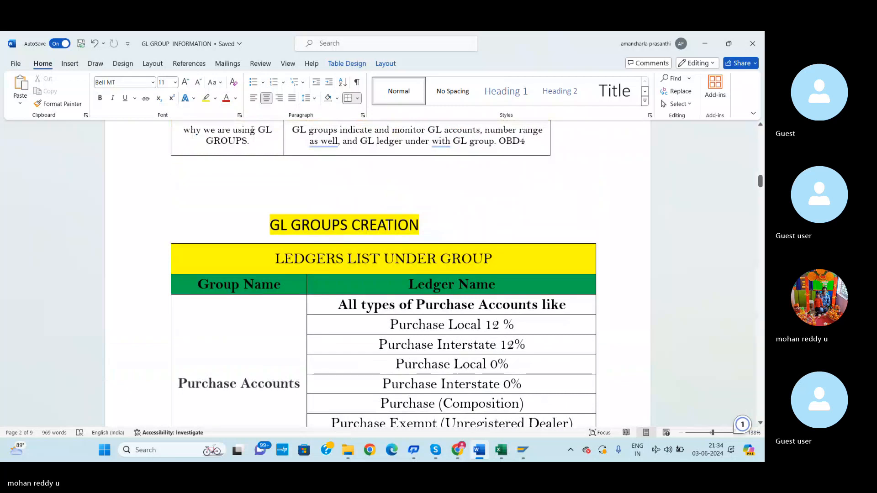
- Return to the GL GROUP CREATION workbook in Excel and open the GL GROUP NUMBER RANGE sheet
mouse_move(508, 455)
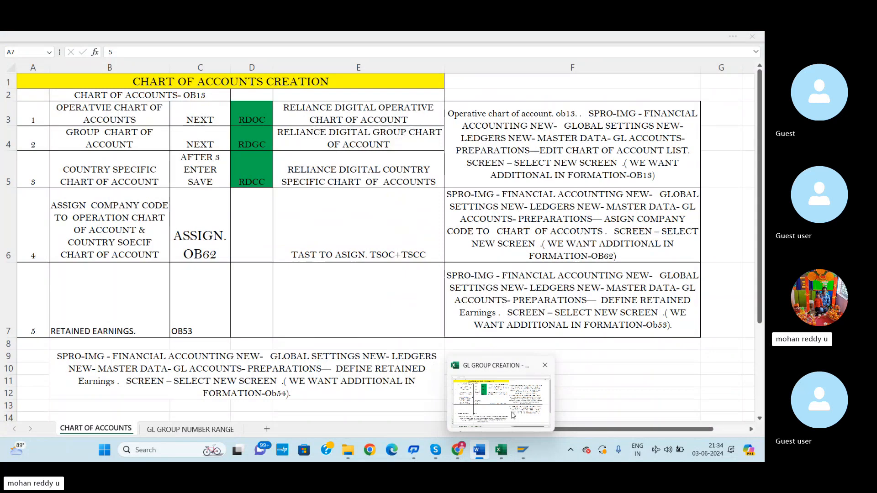
left_click(512, 415)
left_click(190, 429)
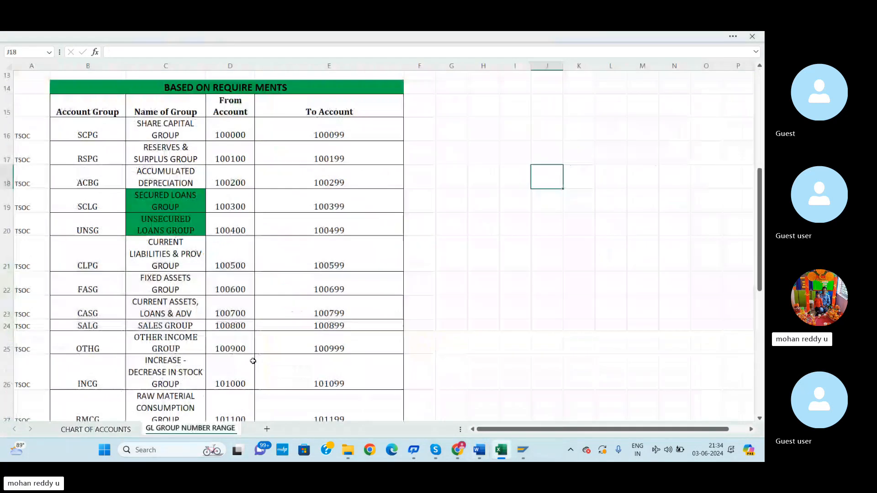
- Review the GL group creation process notes, the OBD4 configuration path and the account group number range table
scroll(354, 294, "up", 2)
scroll(415, 280, "up", 3)
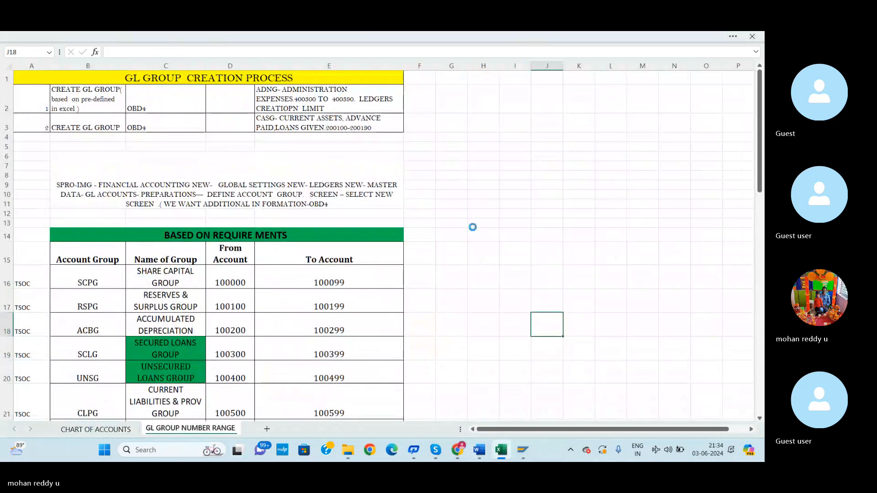
scroll(473, 227, "up", 1)
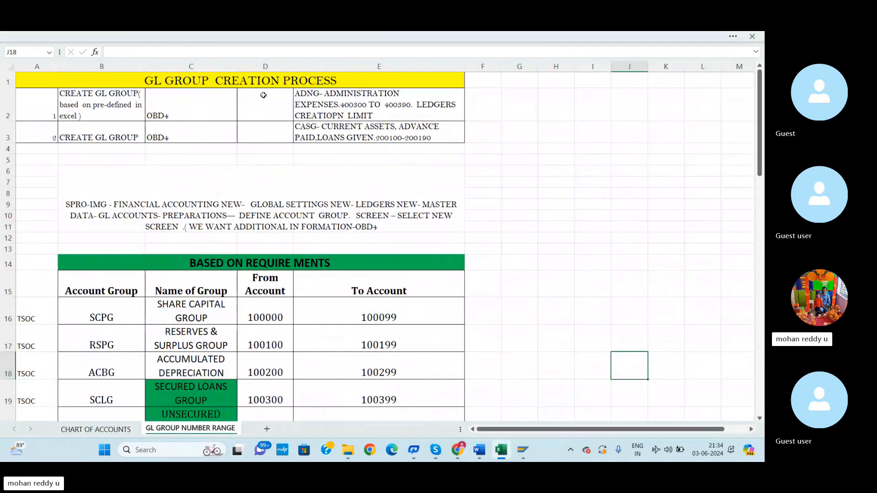
scroll(240, 169, "down", 3)
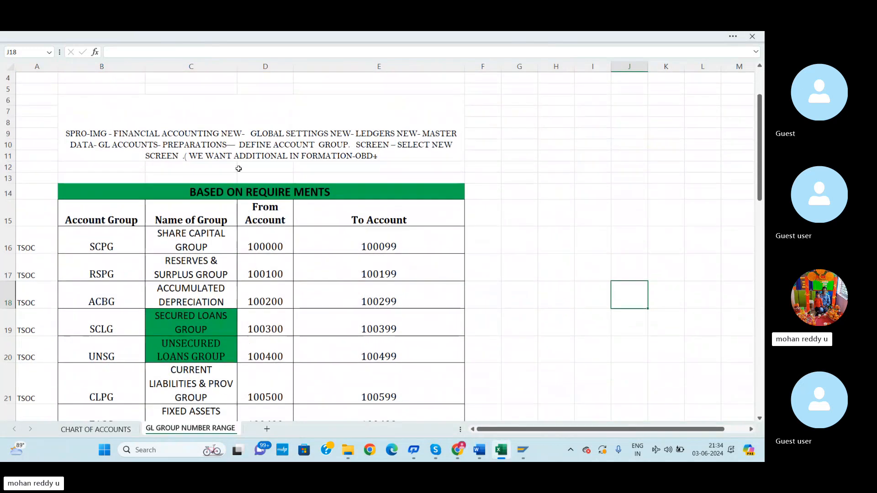
left_click(517, 167)
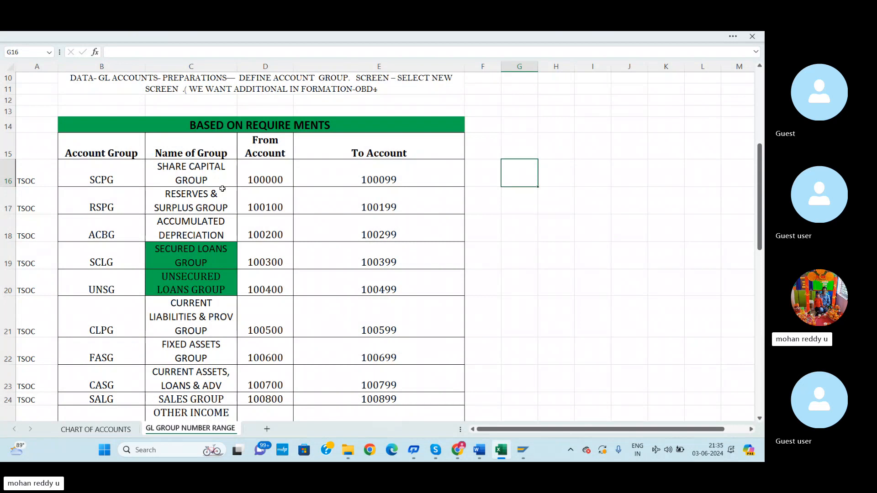
- Clear the From Account and To Account values in the BASED ON REQUIRE MENTS table, from the SCPG row downward
left_click_drag(261, 175, 400, 368)
scroll(402, 360, "up", 9)
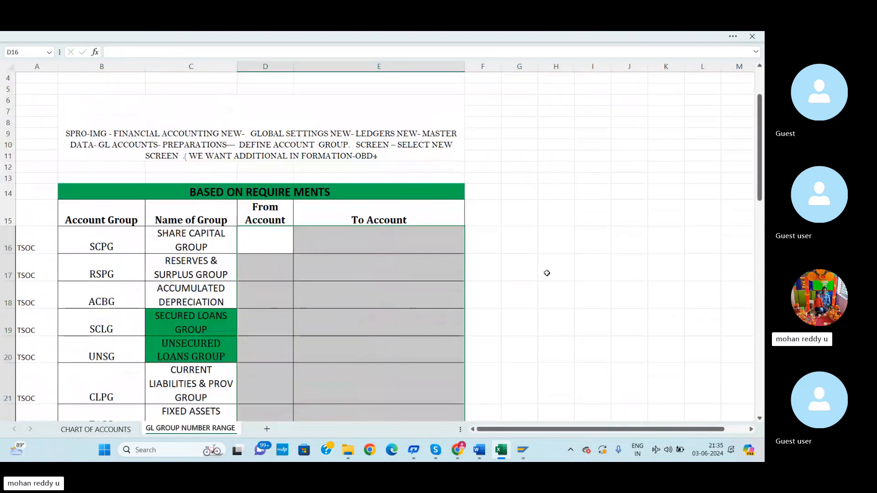
left_click(547, 272)
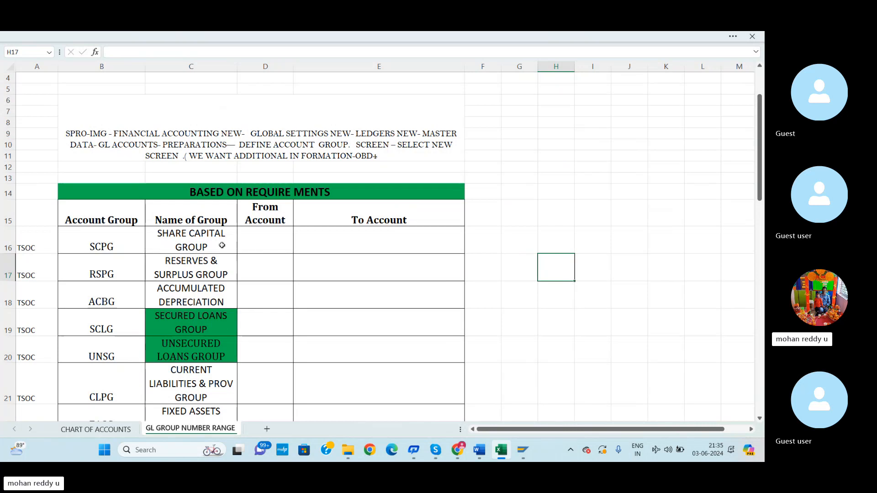
scroll(218, 246, "down", 2)
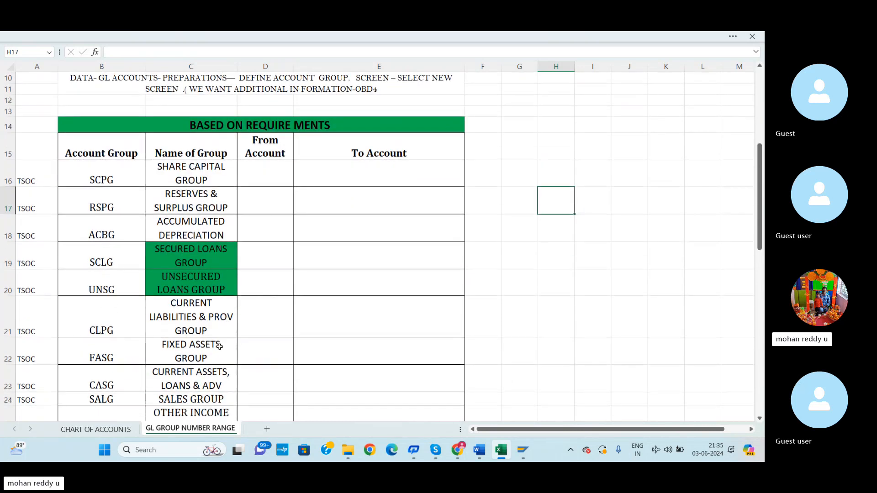
- Enter the sample accounts CASH in F23 and BANK in F24, beside the account group table
scroll(224, 331, "down", 1)
scroll(191, 219, "up", 1)
scroll(227, 316, "up", 1)
scroll(205, 315, "down", 3)
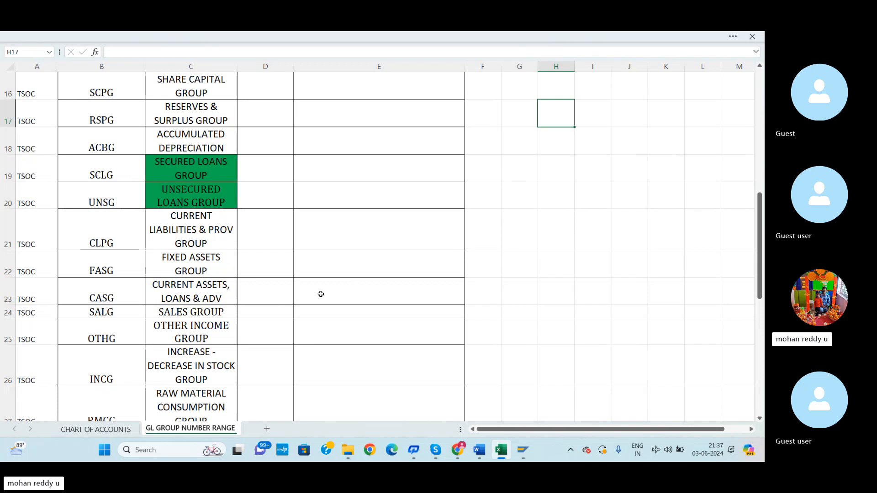
left_click(377, 294)
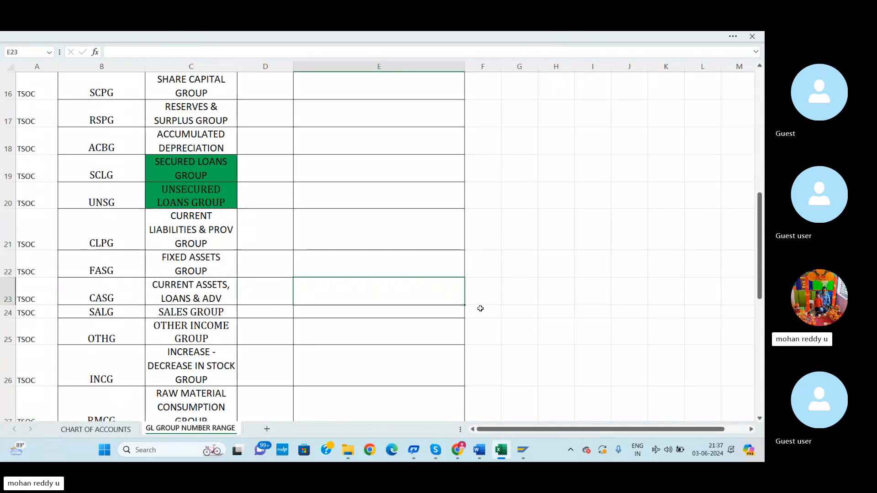
left_click(495, 295)
type("CA")
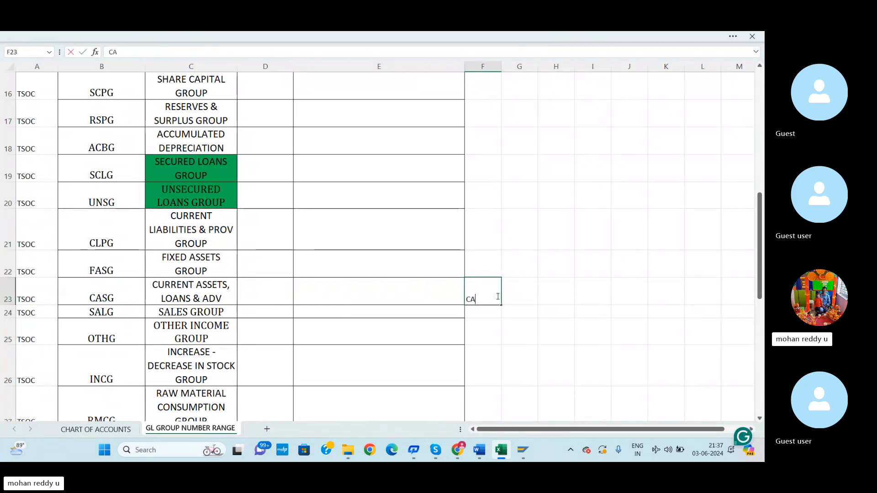
type("SH")
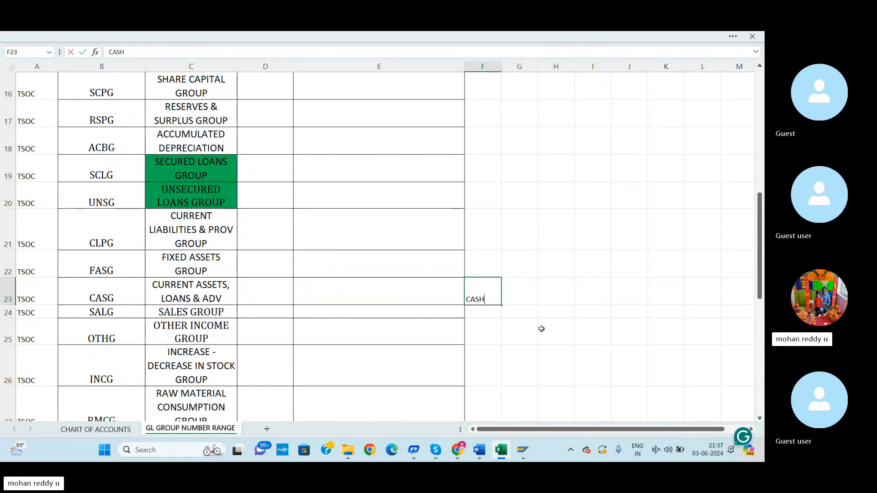
left_click(542, 329)
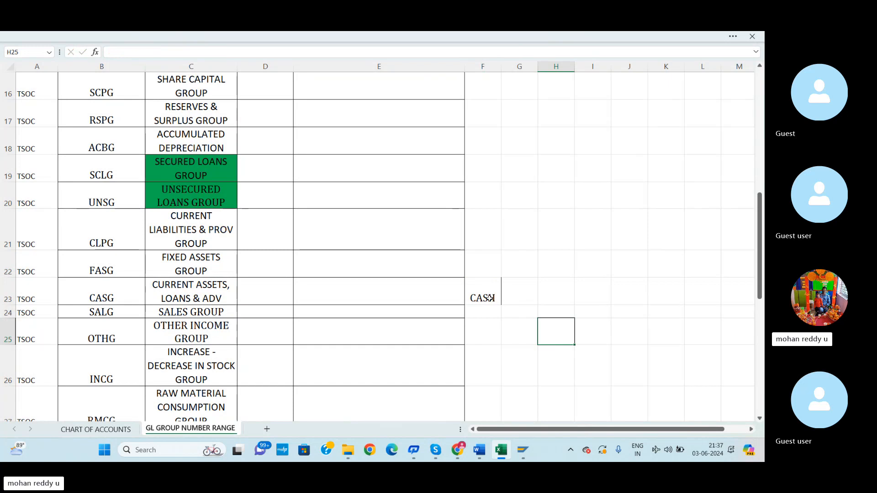
left_click(476, 295)
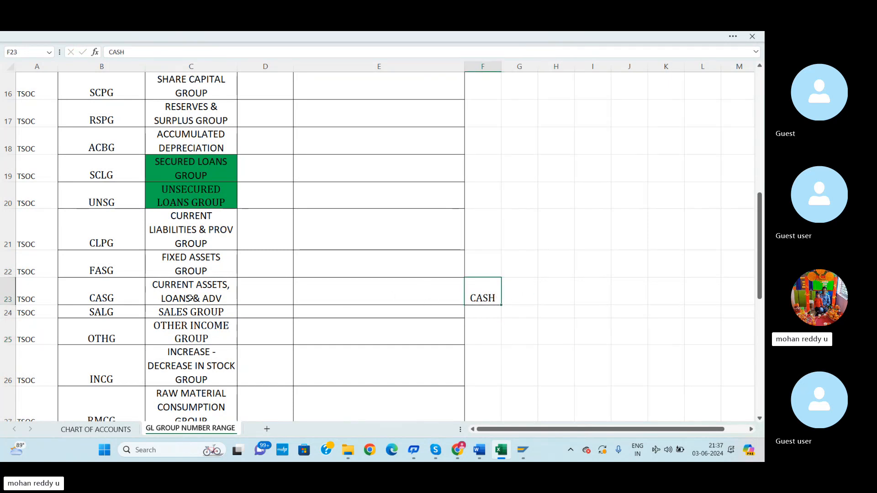
left_click(487, 310)
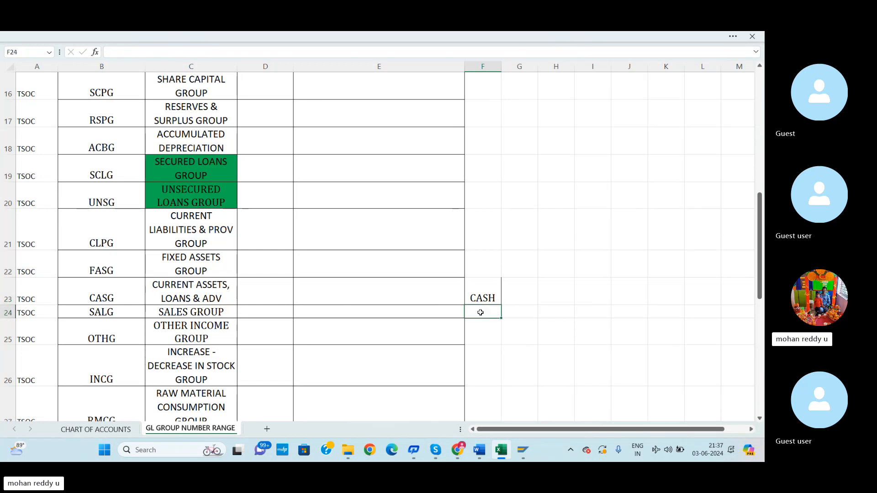
type("BANK")
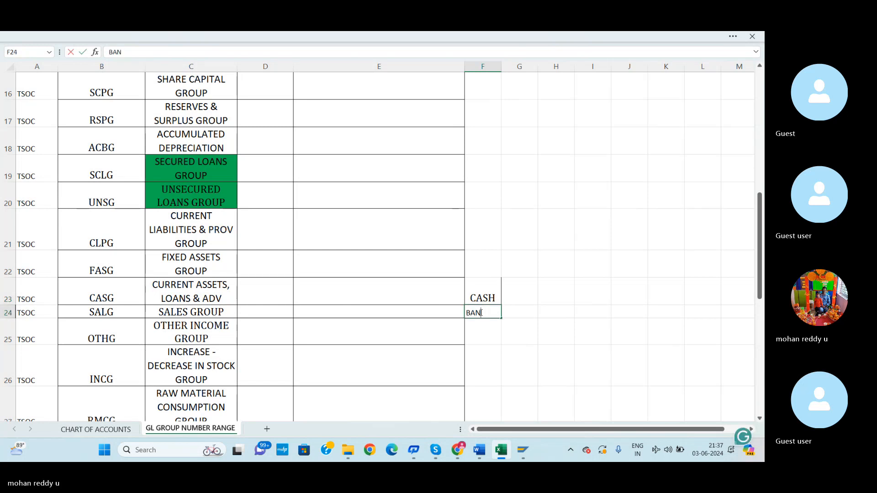
key("Return")
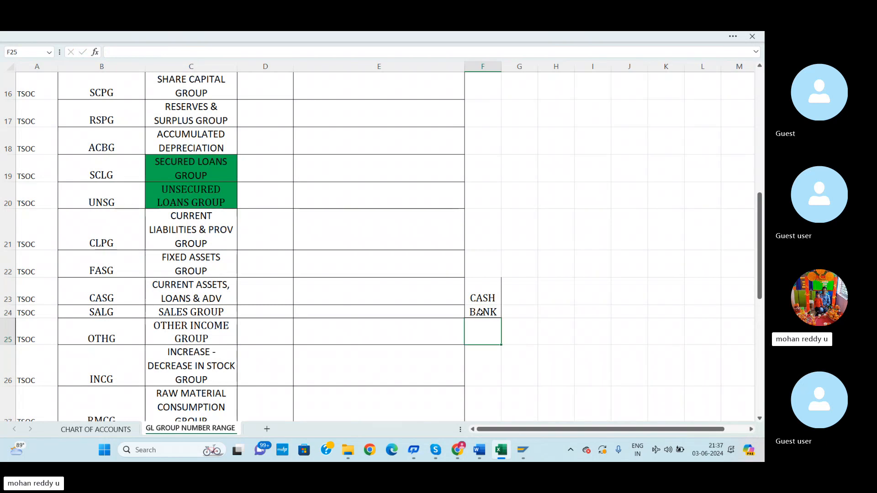
- Enter VEHICLES in F25 below BANK as the third sample account, correcting the misspelled word
type("VEICK")
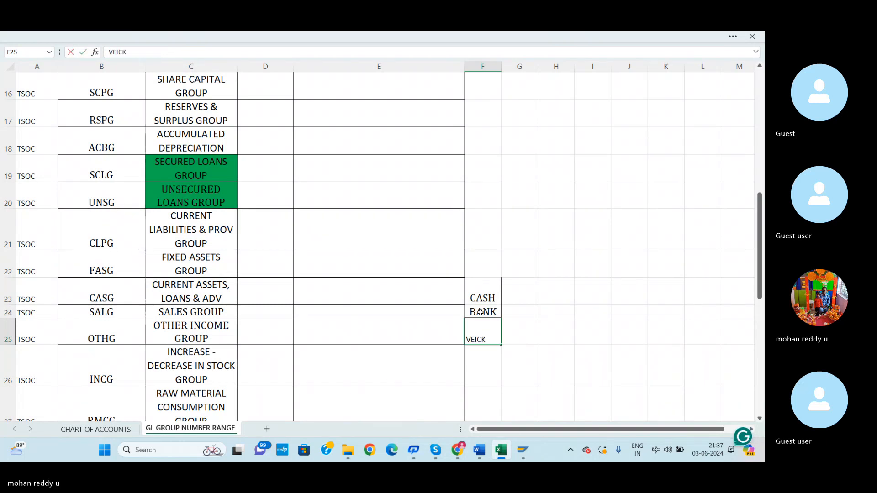
key("ctrl+Return")
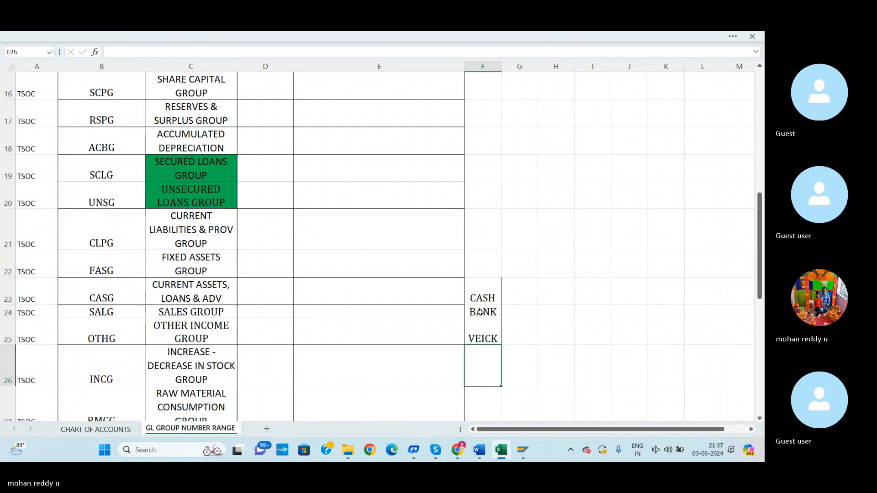
double_click(490, 338)
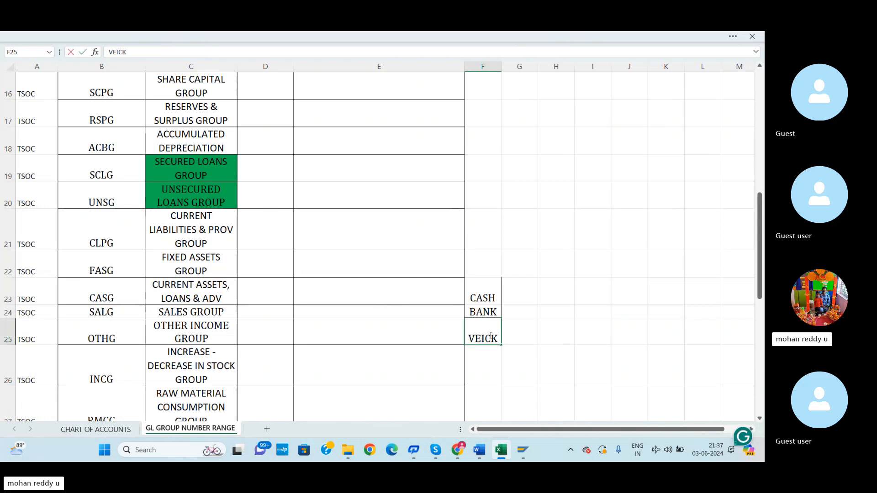
type("VEHICLE")
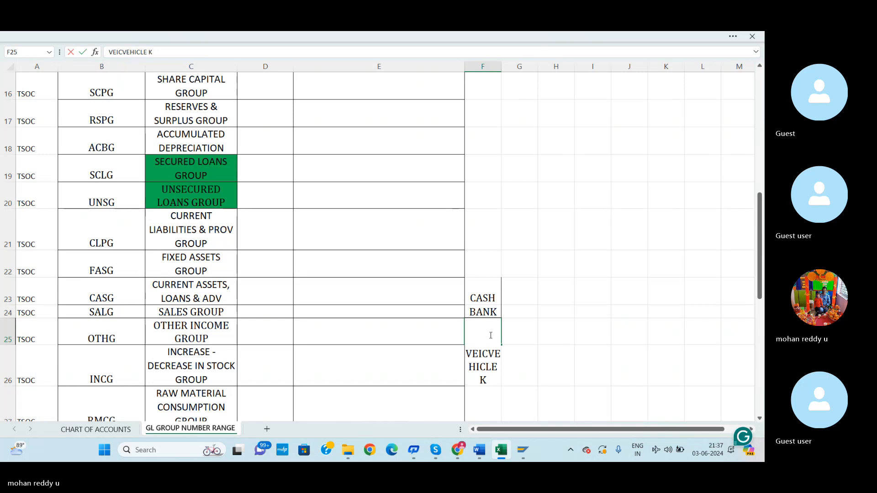
key("BackSpace")
key("BackSpace")
key("BackSpace")
key("BackSpace")
key("BackSpace")
key("BackSpace")
key("BackSpace")
key("BackSpace")
key("BackSpace")
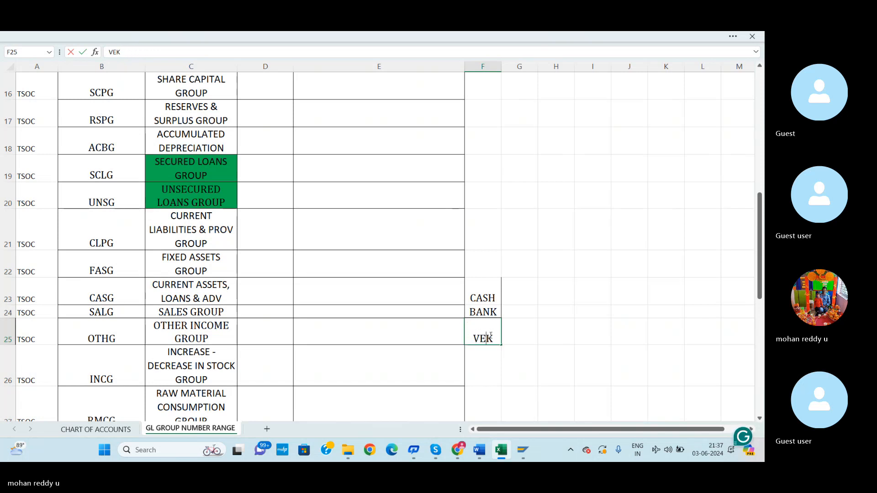
key("Delete")
type("HICLES")
left_click(554, 185)
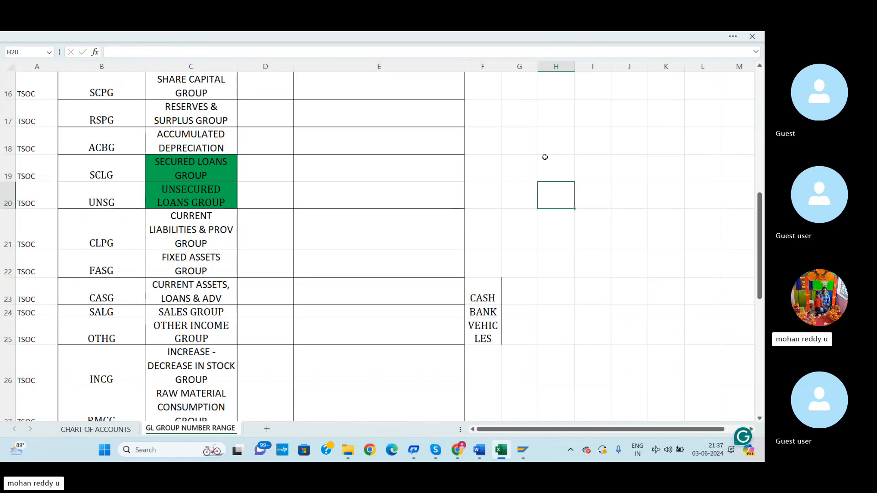
- Widen column F so that VEHICLES fits on one line, and highlight the three sample accounts
left_click_drag(501, 68, 517, 74)
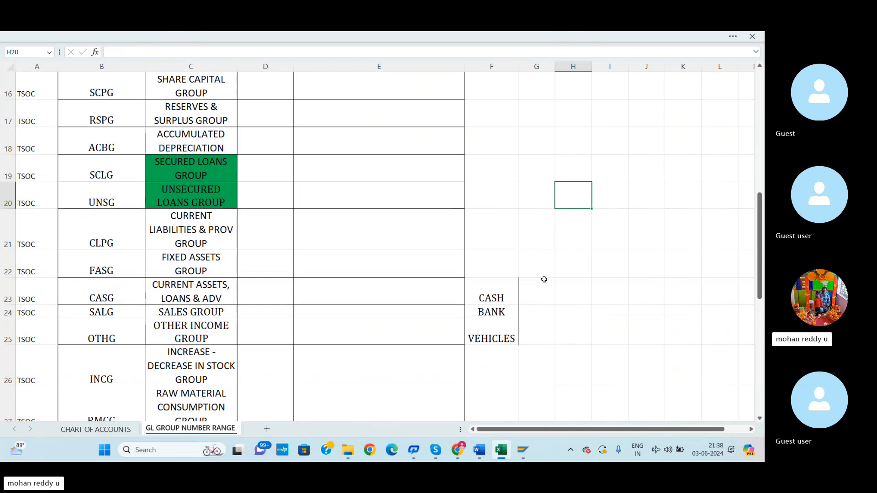
left_click(497, 298)
left_click_drag(498, 297, 491, 338)
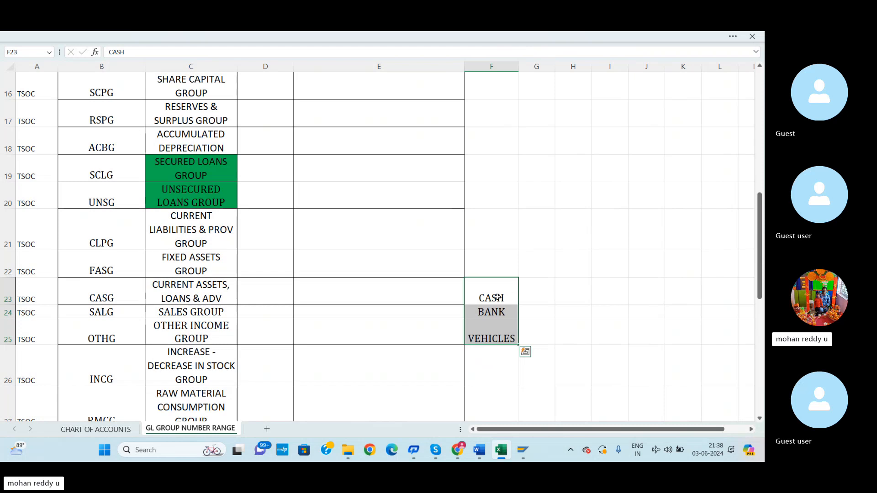
left_click(543, 291)
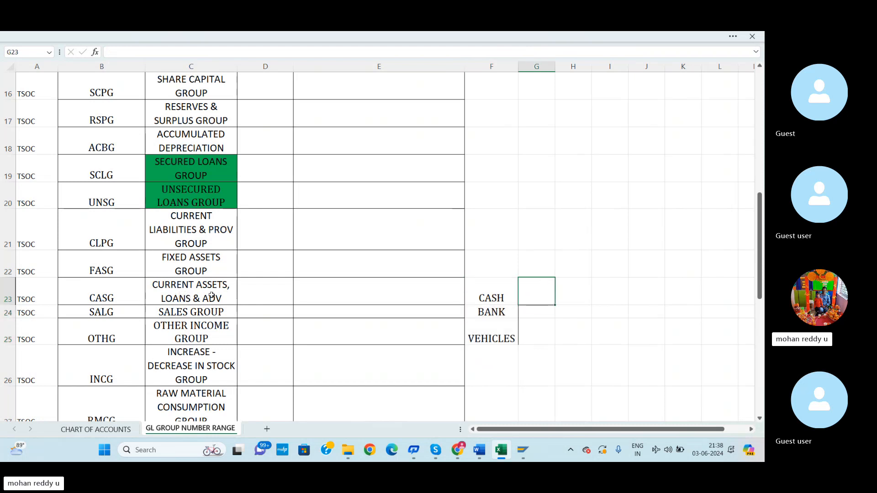
left_click(503, 296)
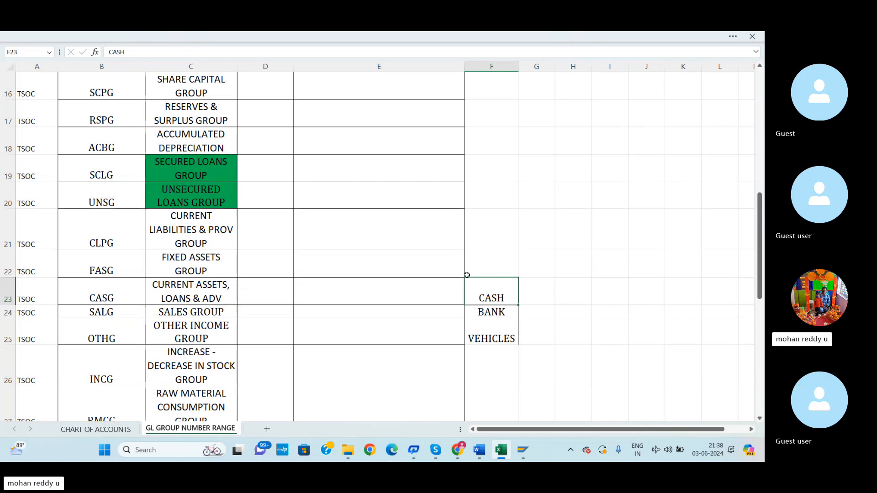
- Enter a sample number range for the CASG group, with From Account 100 and To Account 200
left_click(263, 294)
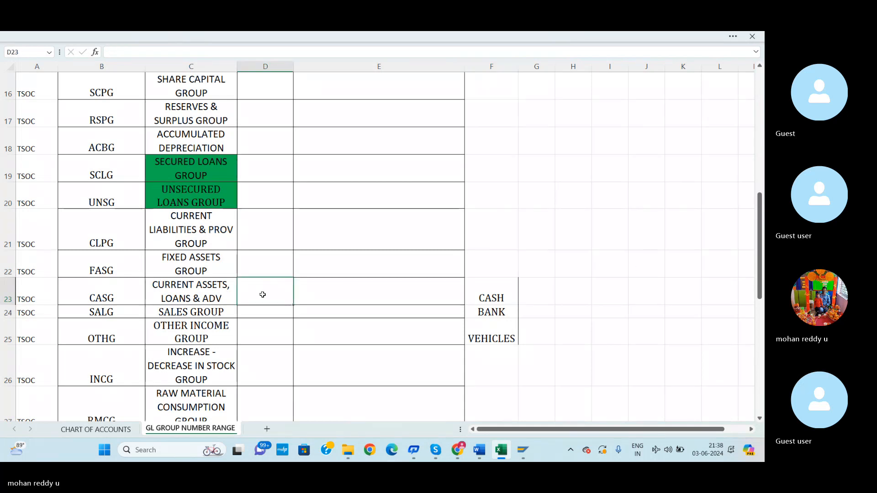
type("1000")
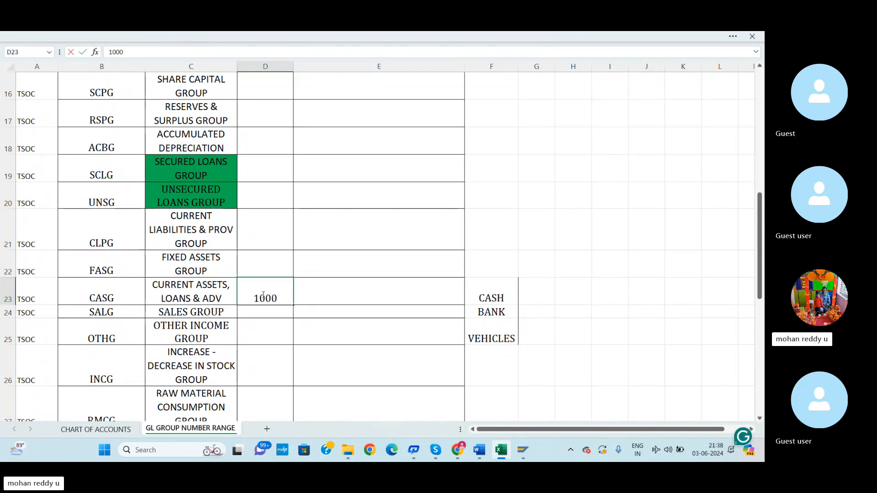
key("BackSpace")
left_click(370, 287)
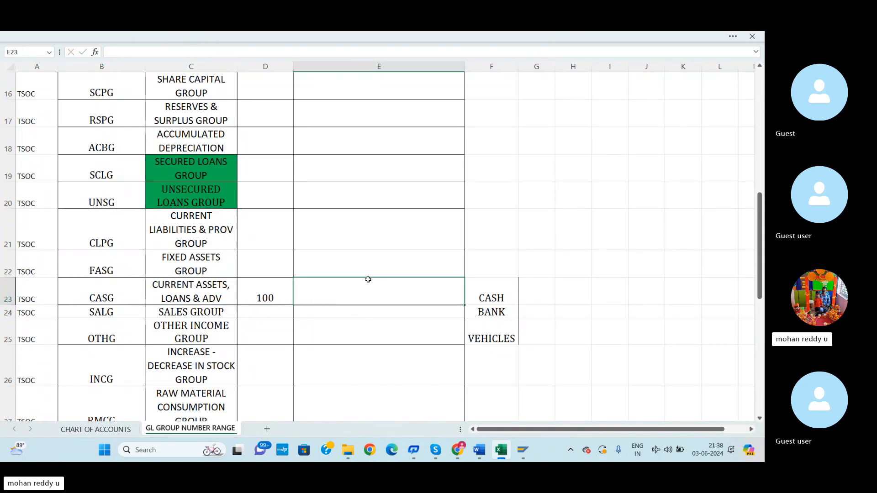
type("200")
key("Return")
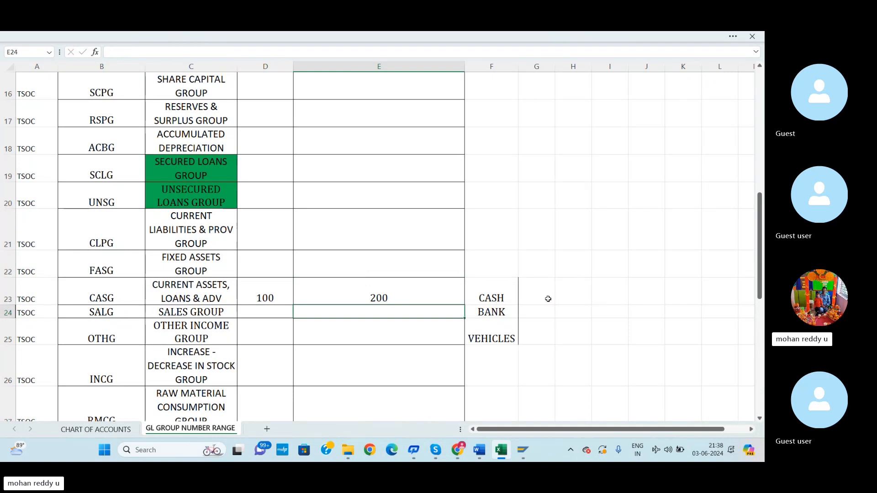
- Enter the sample account numbers 100 for CASH, 101 for BANK and 102 for VEHICLES in column G
left_click(525, 300)
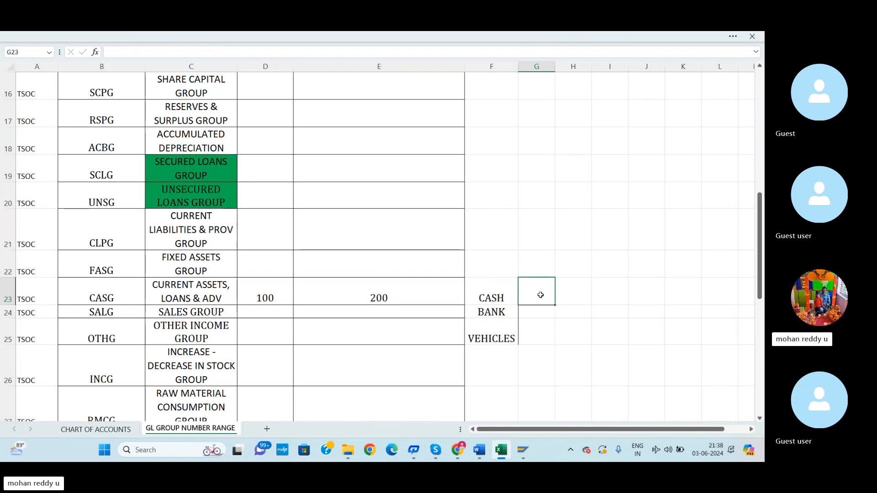
type("100")
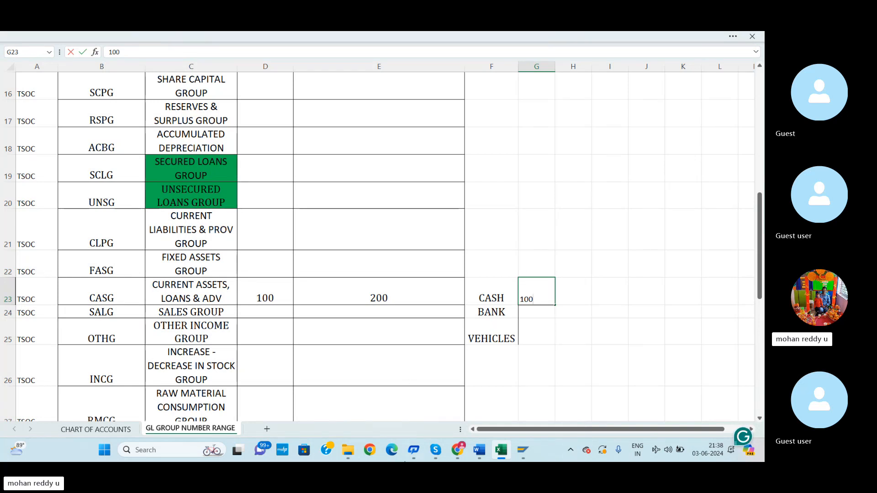
left_click(538, 315)
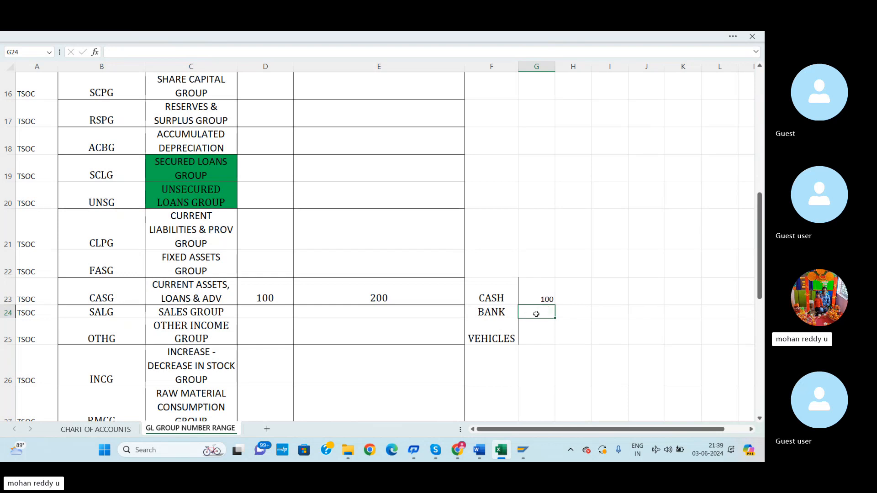
type("01")
key("Return")
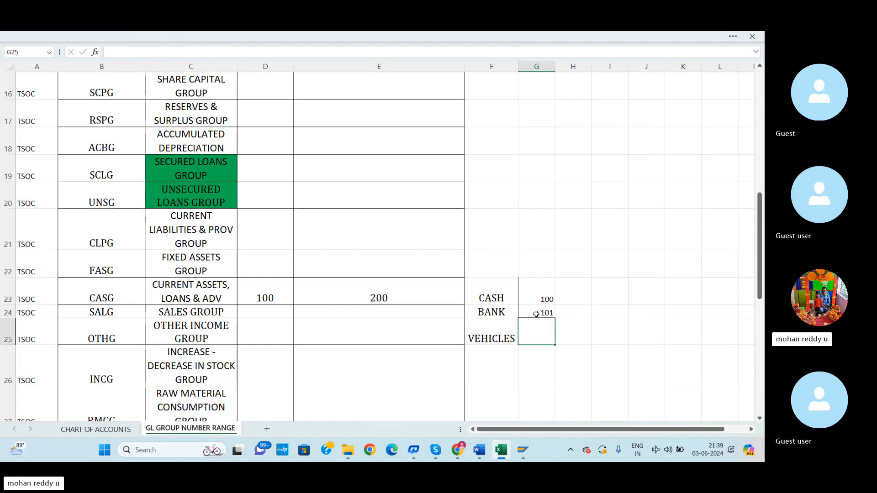
type("102")
key("Return")
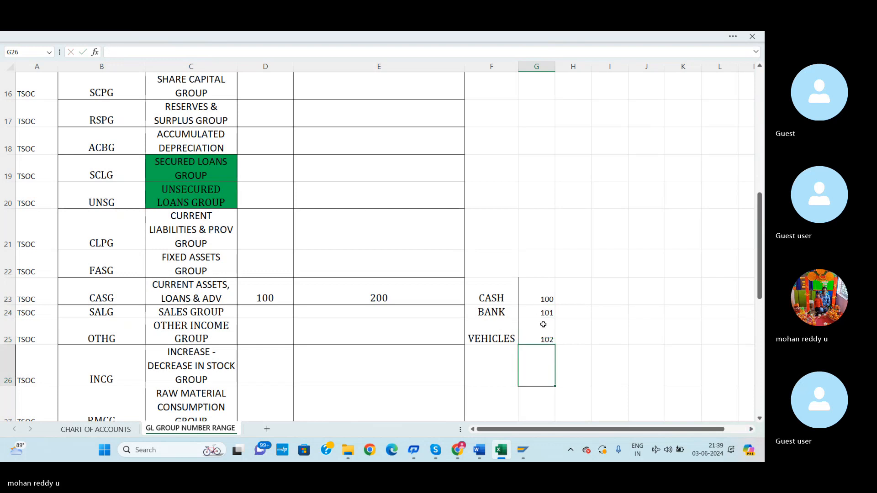
key("Up")
left_click(10, 300)
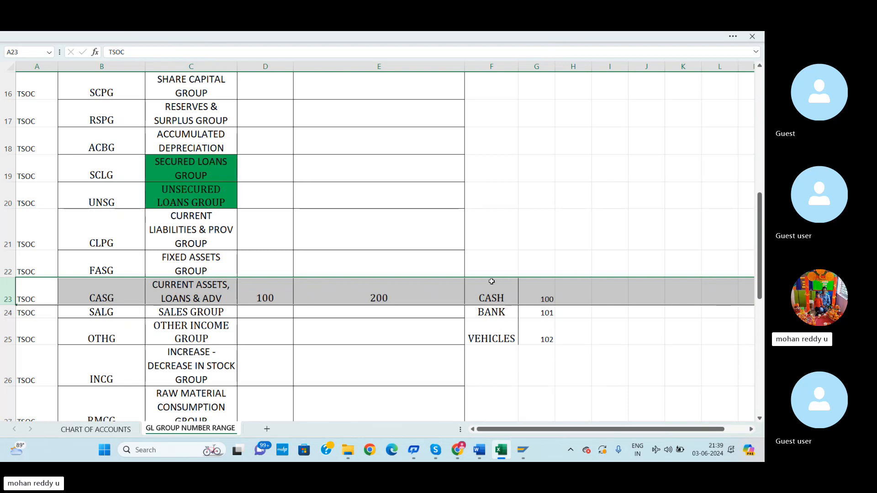
left_click(571, 331)
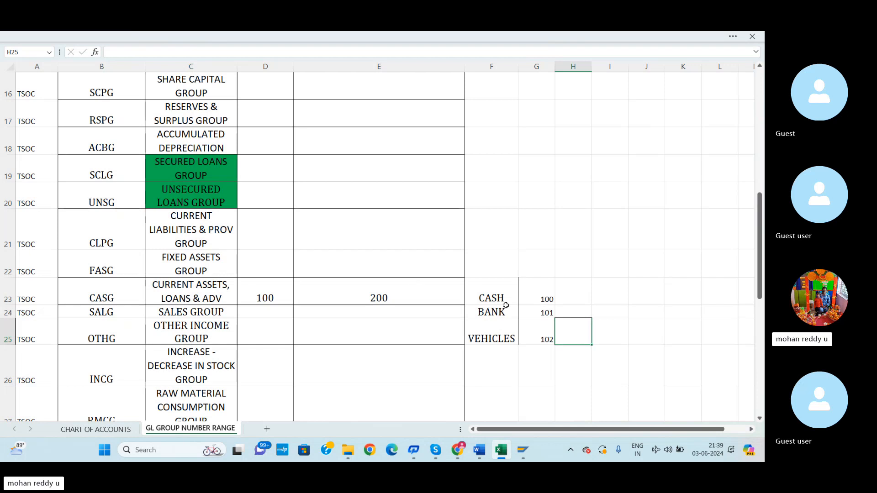
scroll(306, 198, "up", 2)
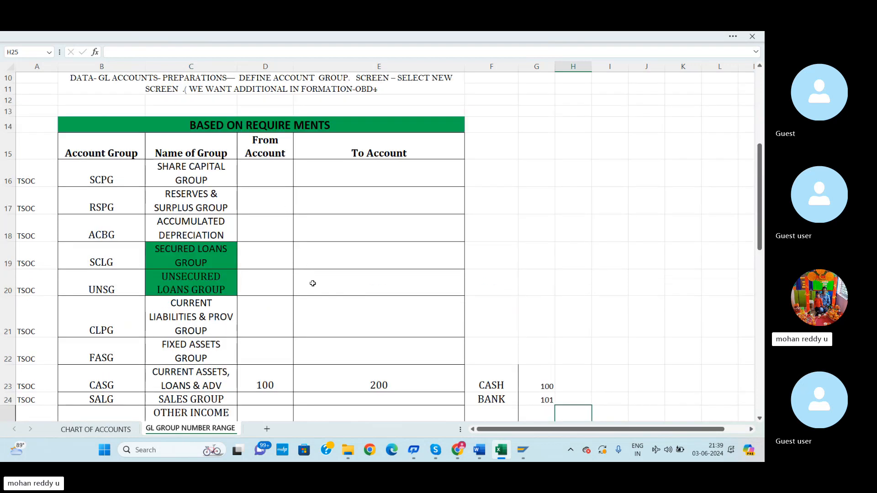
scroll(313, 284, "down", 2)
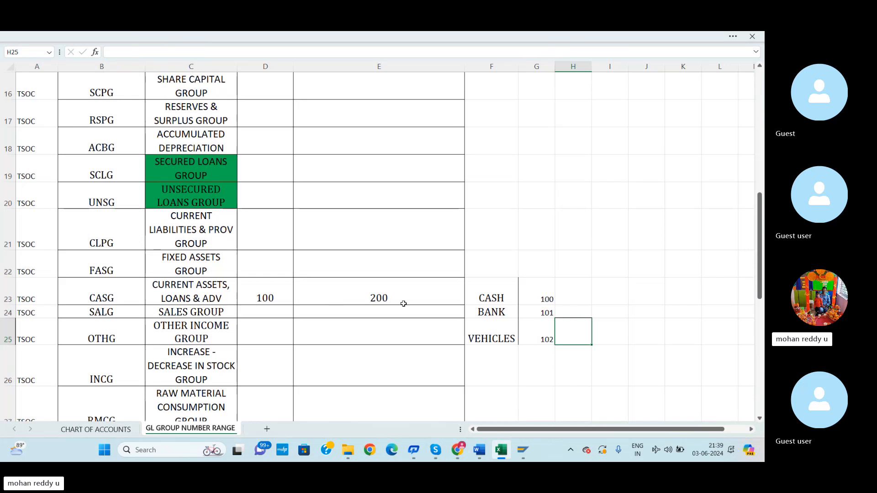
- Clear the sample accounts and numbers in F23:G26 and the sample range in D23:E24
left_click_drag(488, 285, 550, 361)
key("Delete")
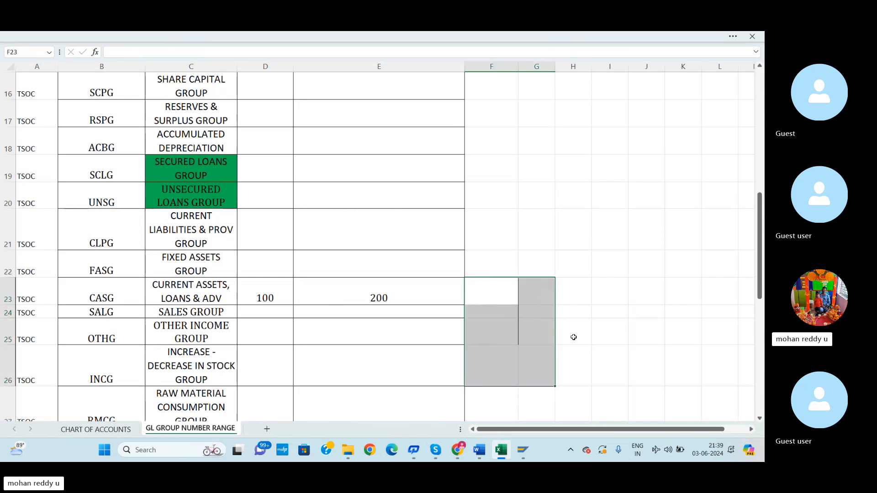
left_click(574, 337)
left_click_drag(267, 296, 348, 309)
key("Delete")
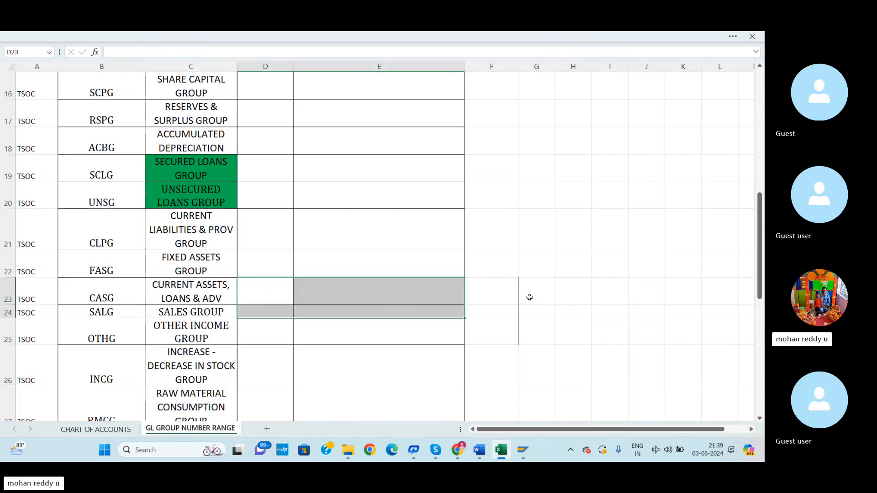
- Enter 100000 as the From Account of the SCPG share capital group
scroll(531, 308, "up", 3)
left_click(524, 290)
left_click(264, 212)
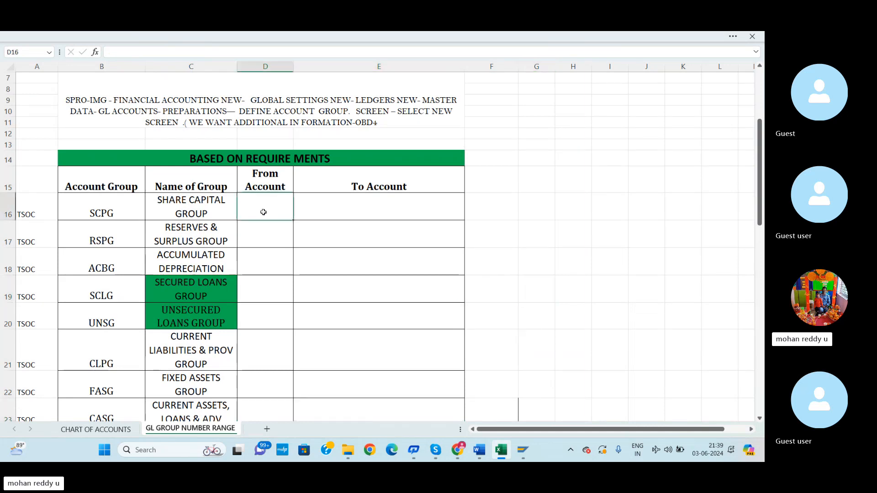
type("100000")
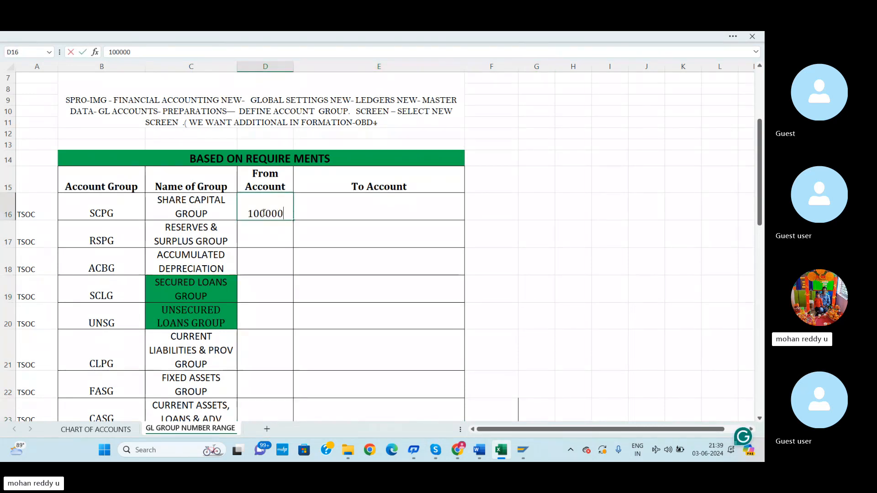
key("Return")
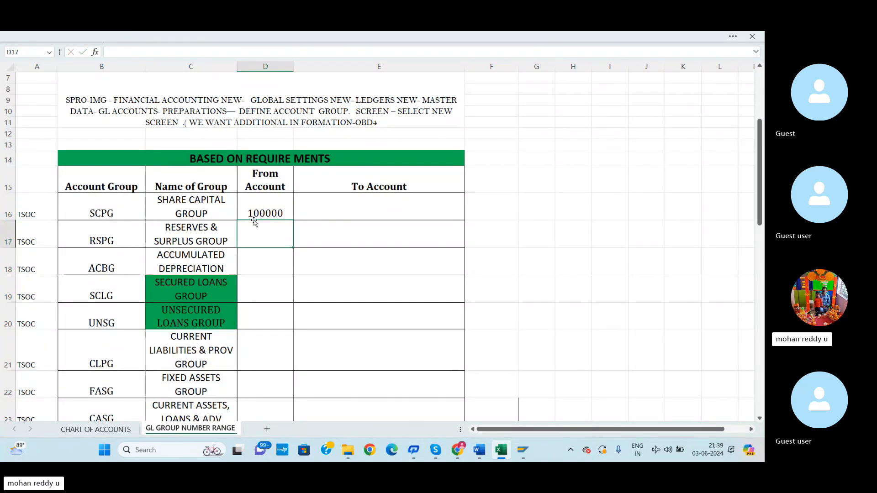
- Enter 100100 as the To Account of the SCPG share capital group
left_click(327, 208)
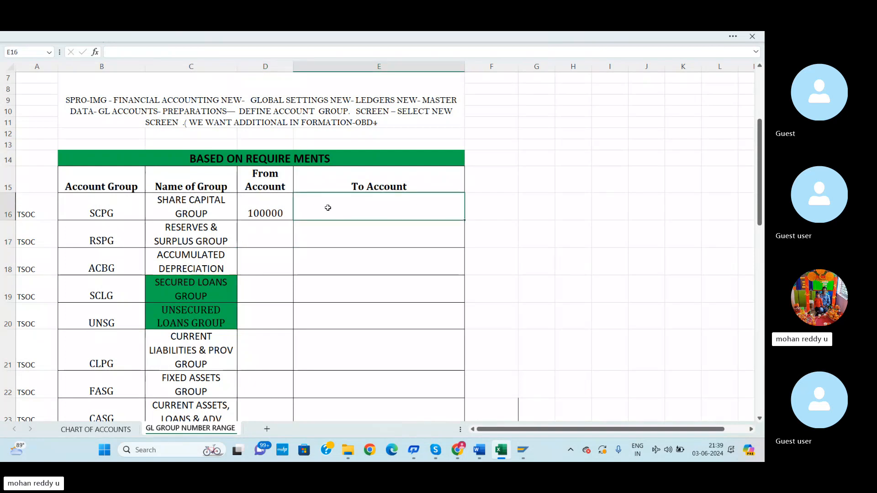
type("101")
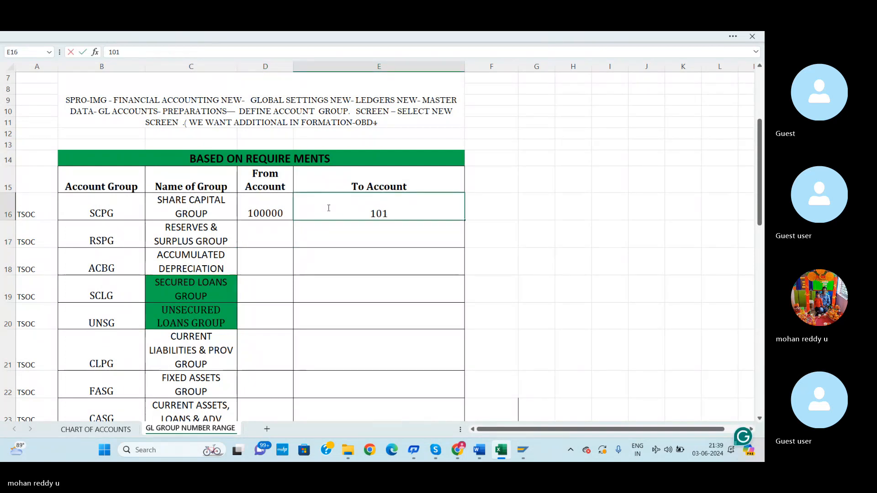
type("00")
key("BackSpace")
key("BackSpace")
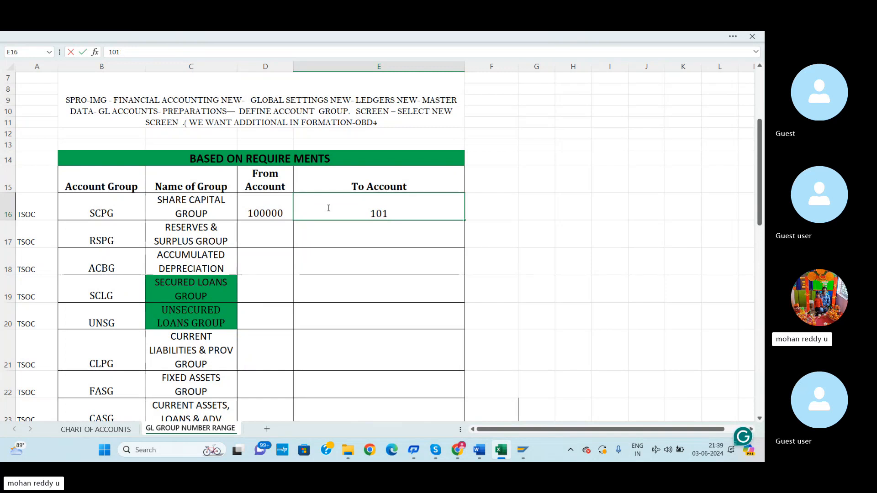
key("BackSpace")
type("0100")
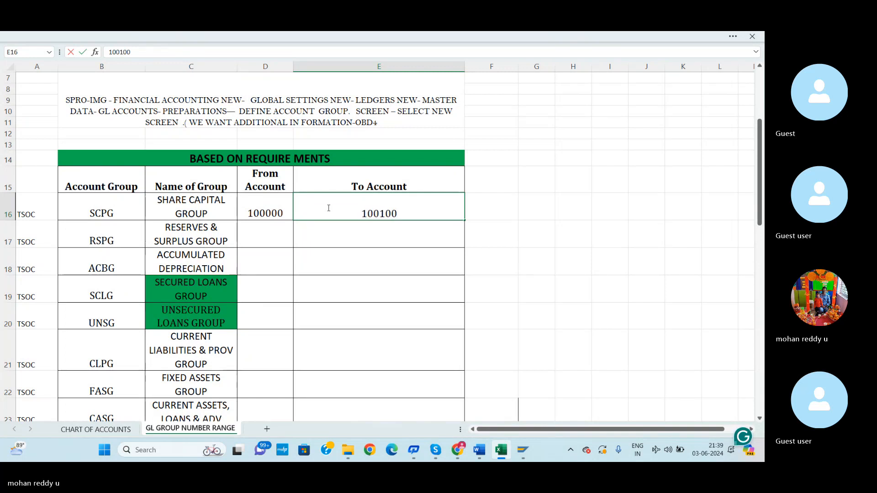
key("Return")
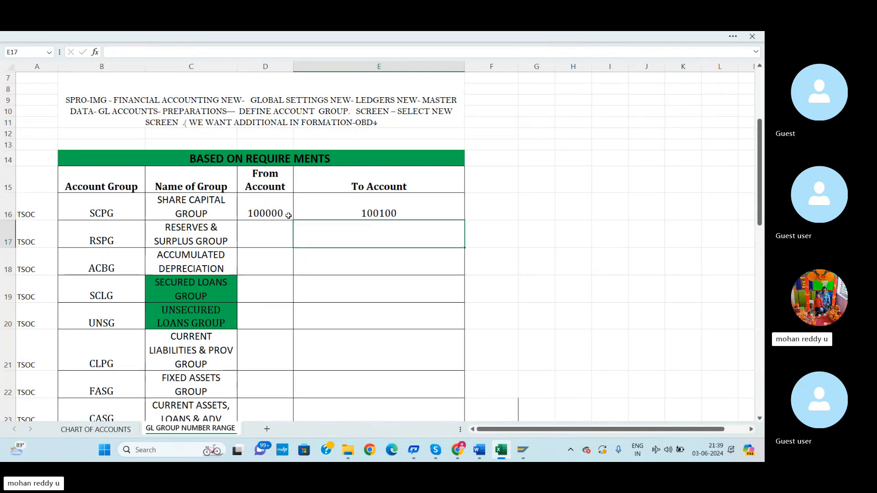
- Enter two sample accounts beside the table in F16:G17, P1 with number 100000 and P2 with number 100002
left_click(505, 208)
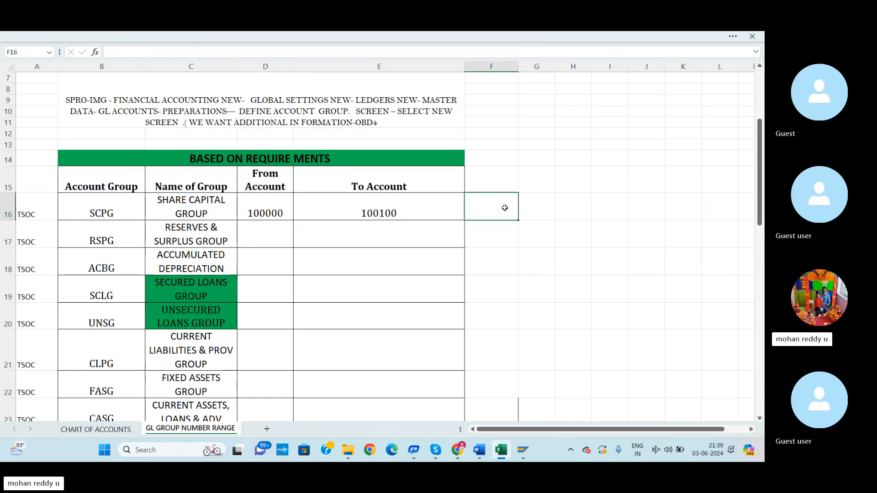
type("P1")
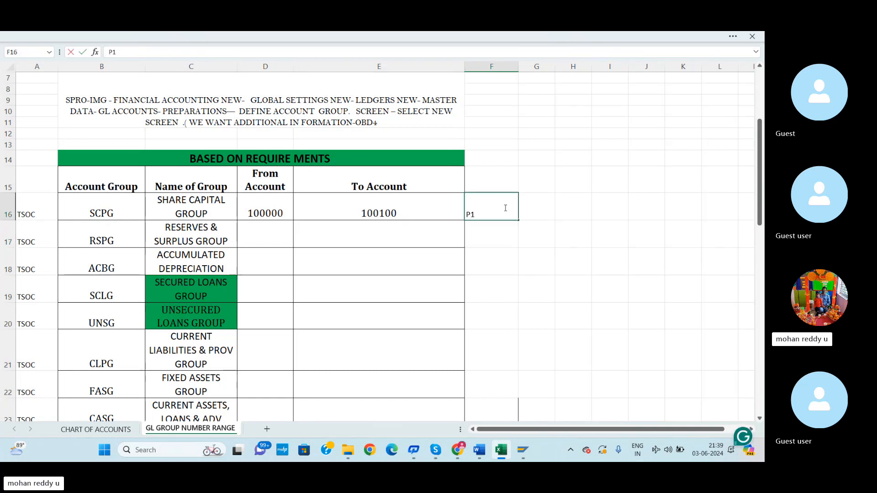
left_click(540, 250)
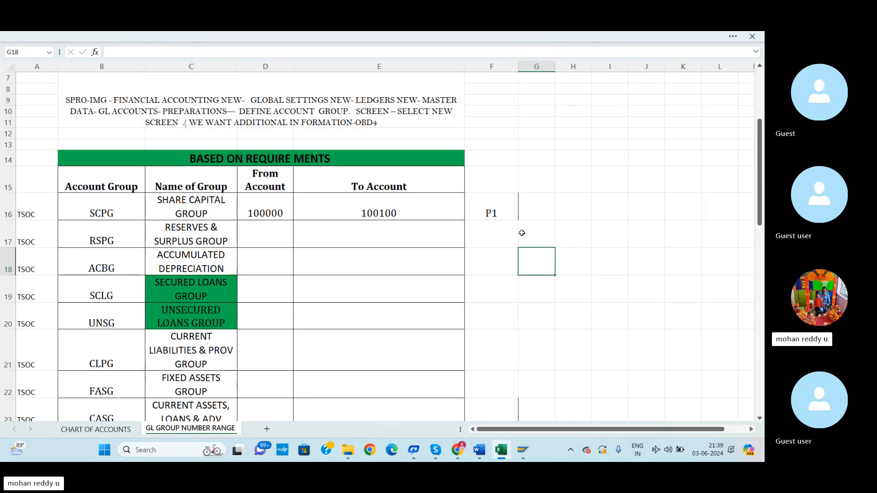
left_click(523, 204)
type("100000")
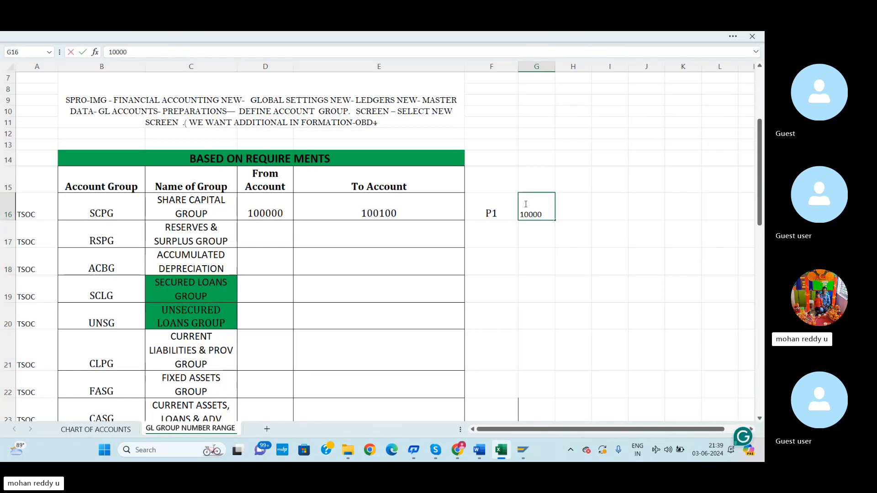
key("Return")
left_click(494, 239)
type("P2")
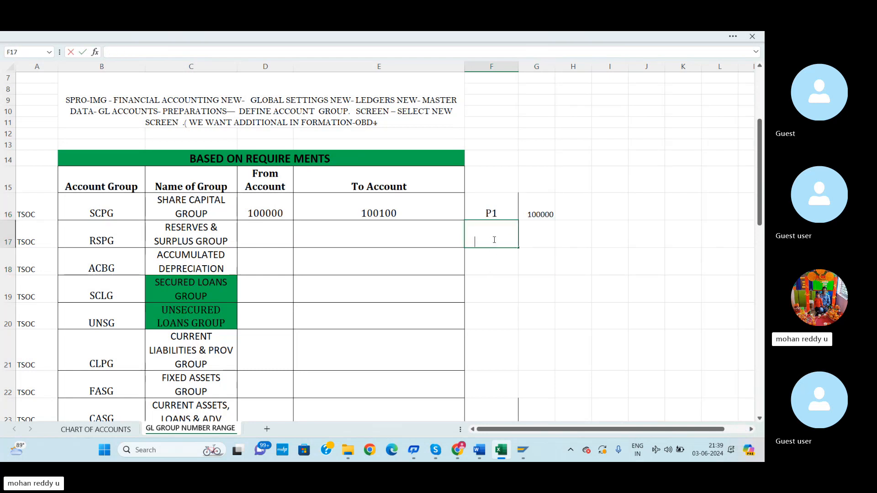
key("Return")
left_click(529, 235)
type("100")
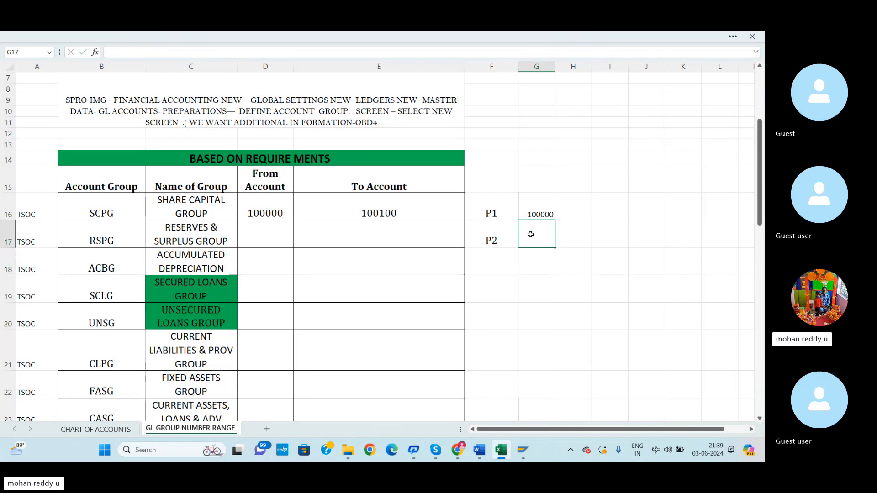
type("002")
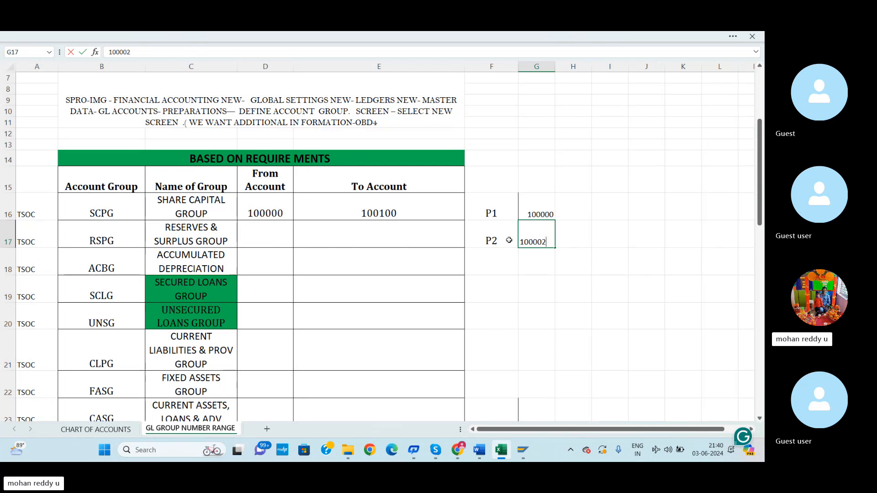
- Clear the sample accounts and their numbers in F16:G17
left_click_drag(492, 213, 540, 239)
key("Delete")
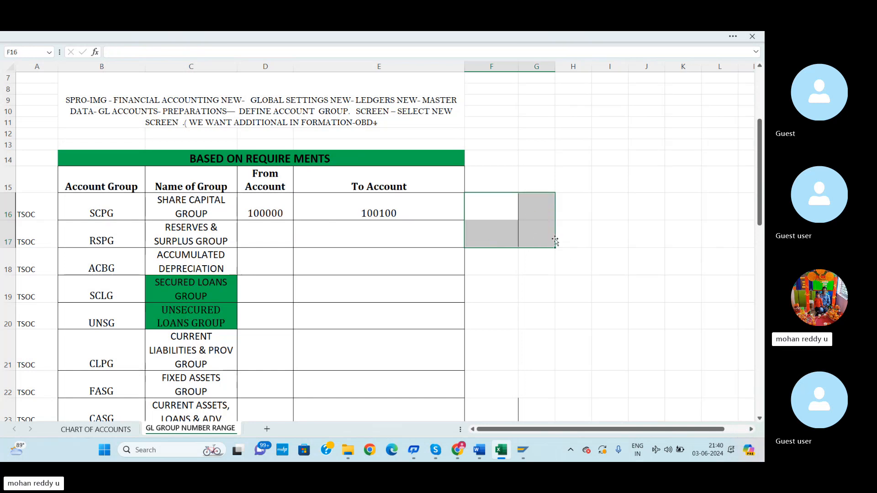
- Calculate the RSPG group's From Account in D17 with the formula =E16+1
left_click(280, 237)
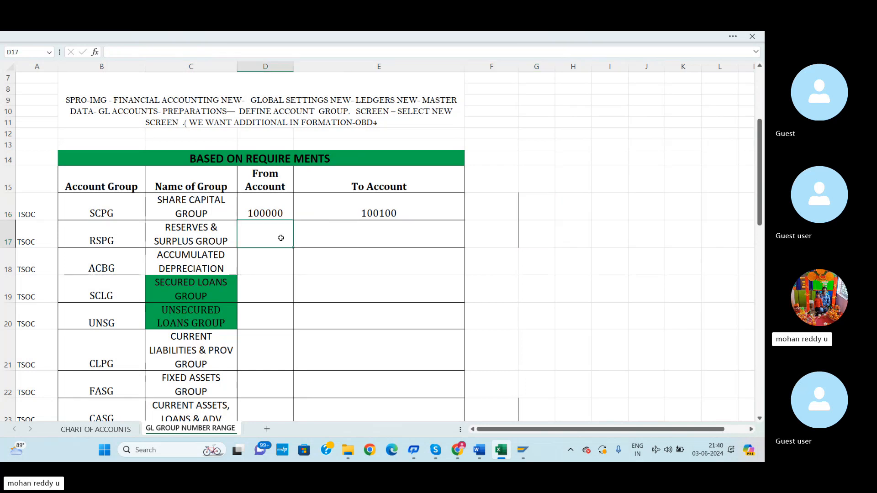
type("=")
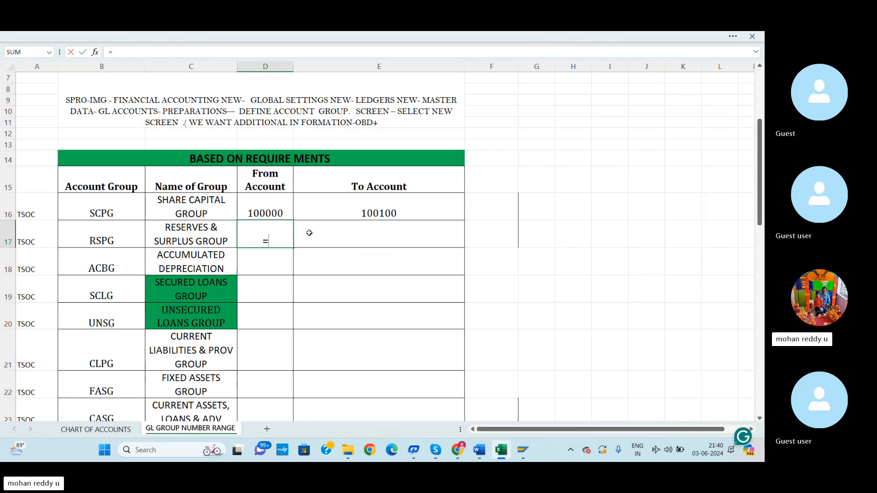
left_click(380, 212)
type("+1")
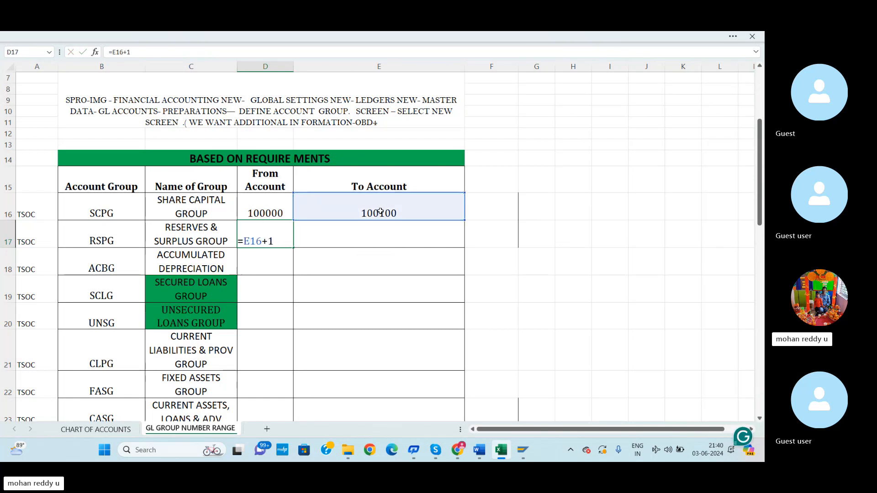
key("Return")
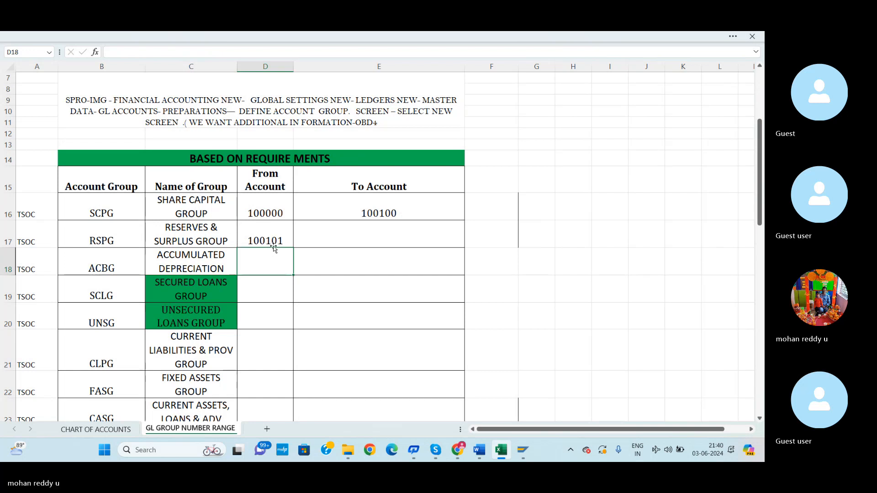
- Calculate the RSPG group's To Account in E17 with the formula =D17+99
left_click(379, 235)
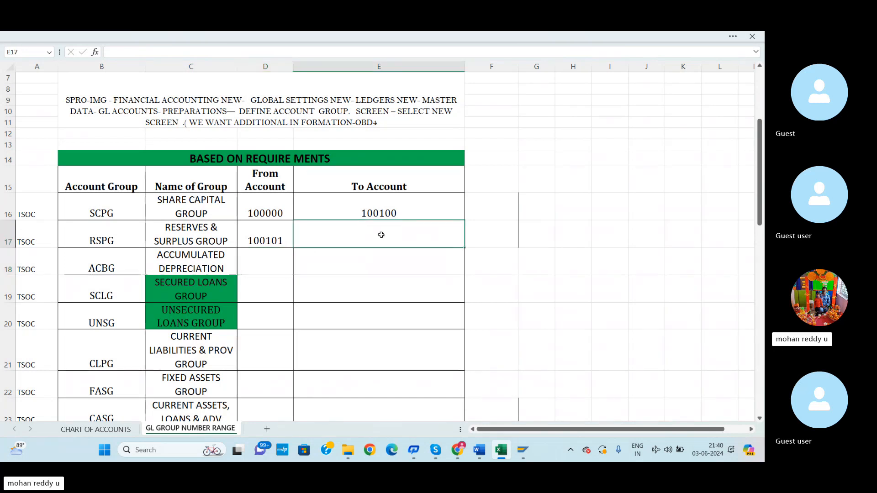
type("=")
left_click(273, 238)
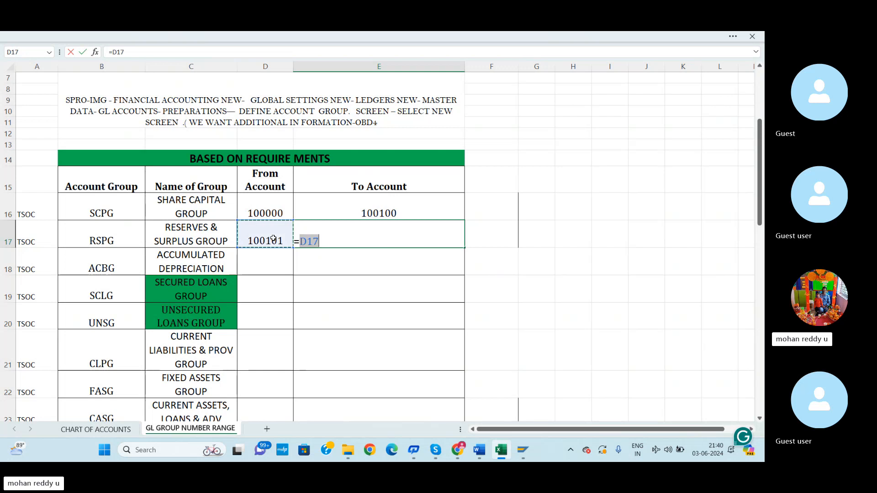
type("+99")
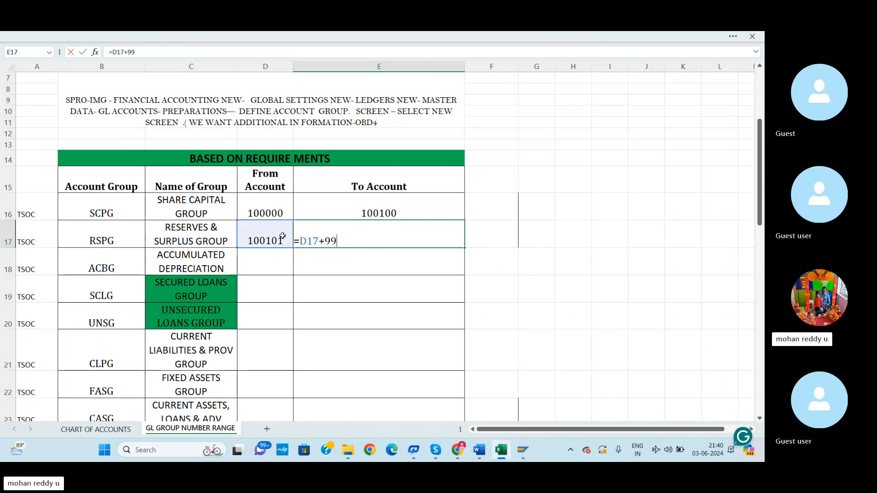
key("Return")
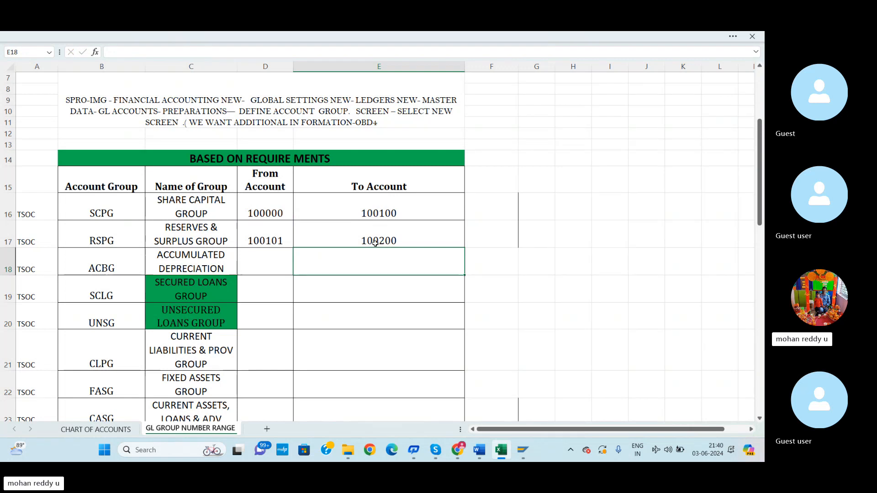
- Fill the From Account formula from D17 down to the TXRA group in row 42
left_click(270, 256)
mouse_move(274, 241)
left_mouse_down()
mouse_move(292, 248)
mouse_move(303, 336)
mouse_move(305, 438)
mouse_move(286, 461)
mouse_move(284, 355)
left_mouse_up()
key("ctrl+d")
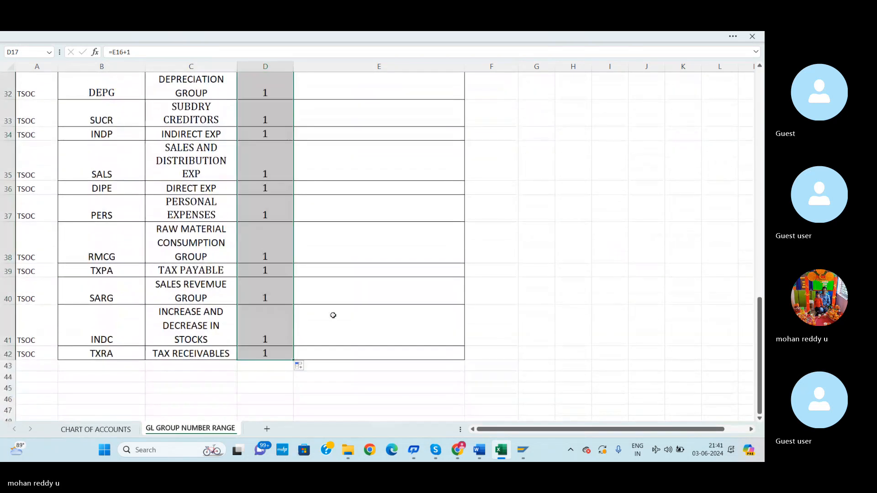
- Fill the To Account formula from E17 down to row 42 and review the resulting ranges of the groups
scroll(338, 315, "up", 8)
left_click(451, 234)
left_click_drag(452, 238, 443, 374)
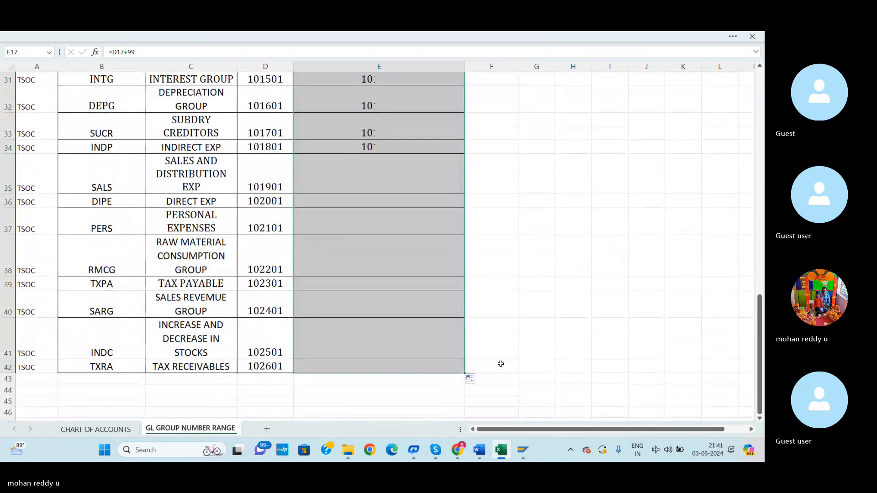
scroll(502, 347, "up", 6)
scroll(501, 348, "up", 2)
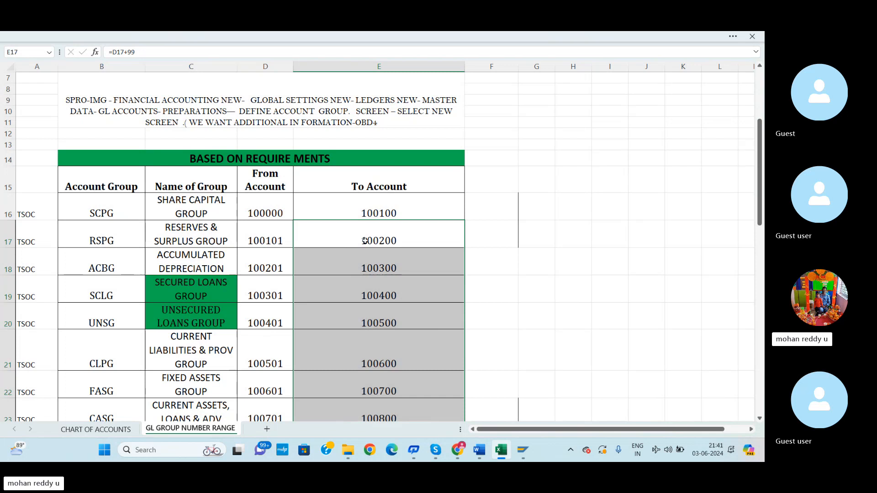
scroll(364, 253, "down", 5)
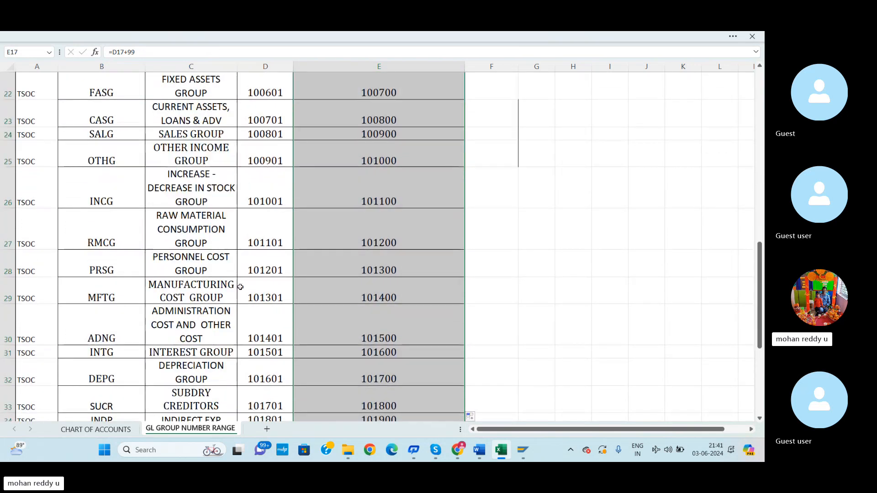
scroll(230, 277, "up", 2)
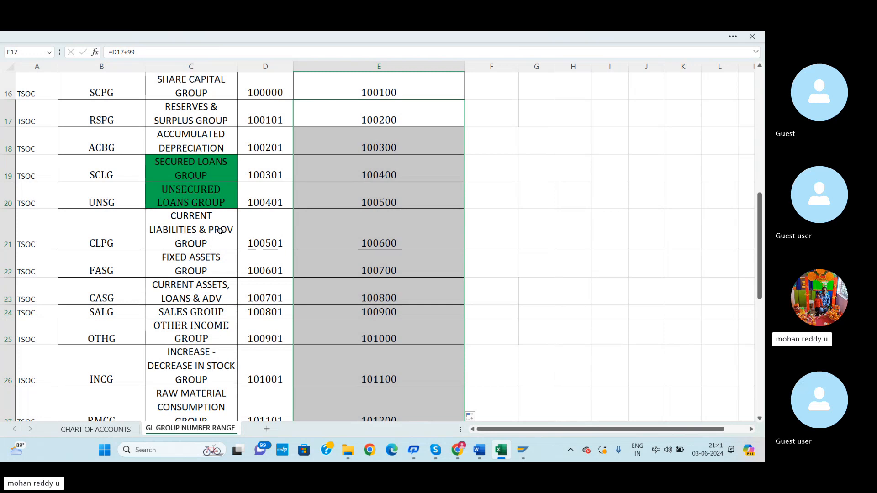
- Switch to the GL GROUP INFORMATION document in Word, examine the accounts listed under each group, and return to the Excel number range sheet
left_click(482, 453)
scroll(444, 377, "down", 15)
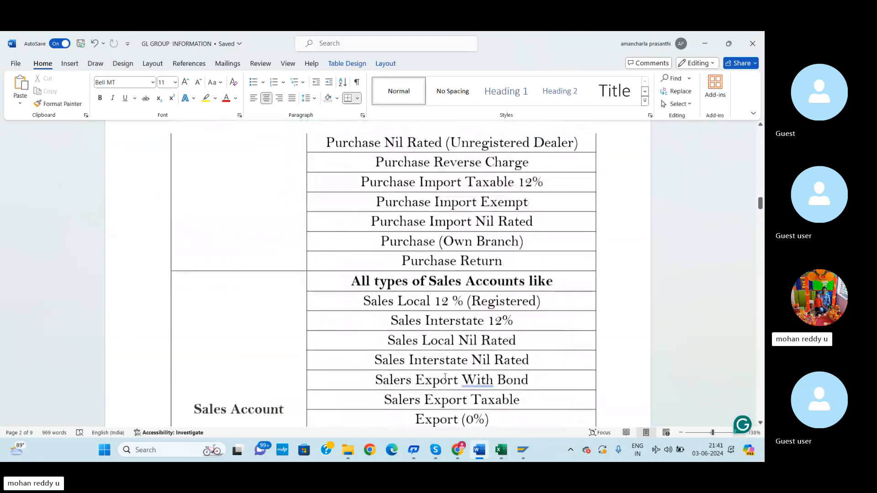
scroll(444, 378, "down", 12)
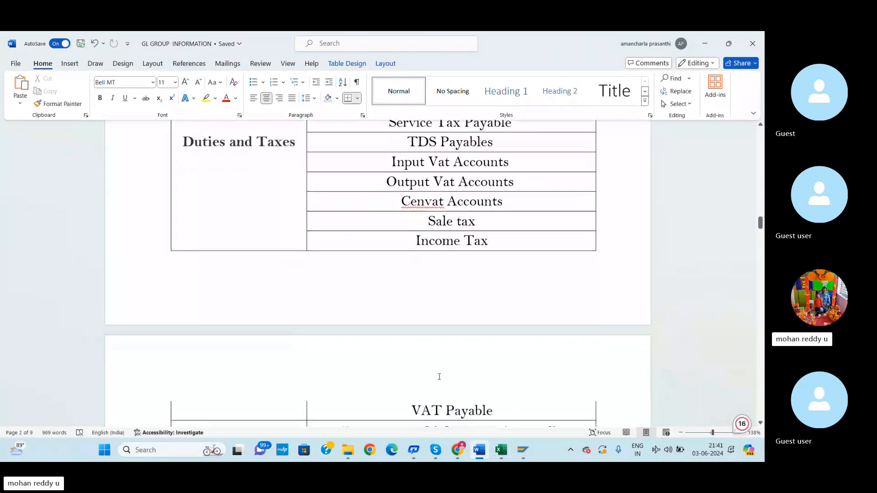
scroll(438, 377, "down", 11)
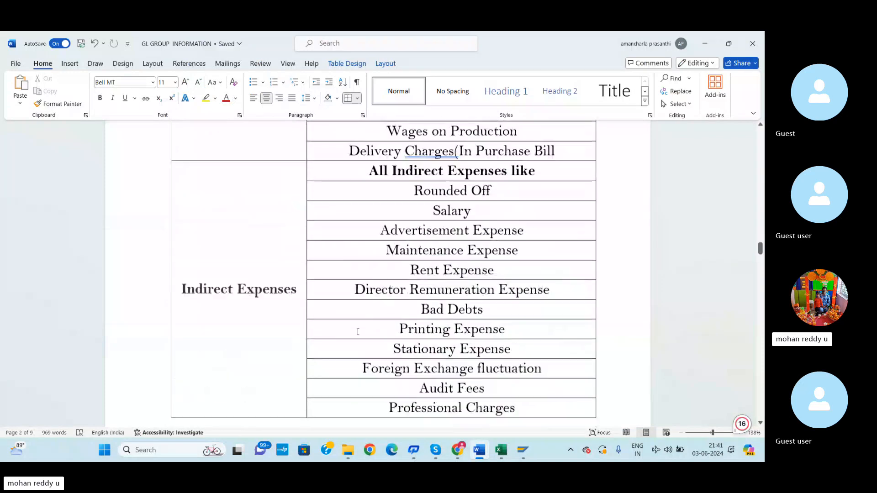
scroll(358, 332, "down", 10)
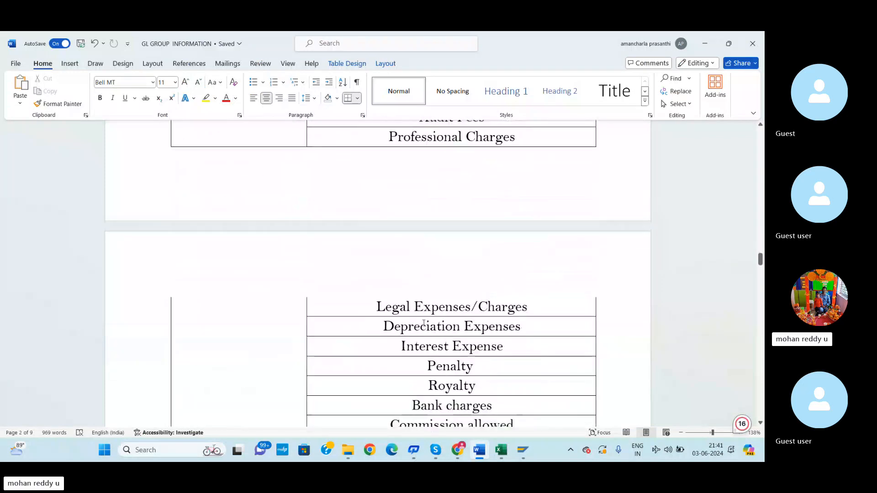
scroll(427, 351, "down", 2)
scroll(439, 365, "down", 13)
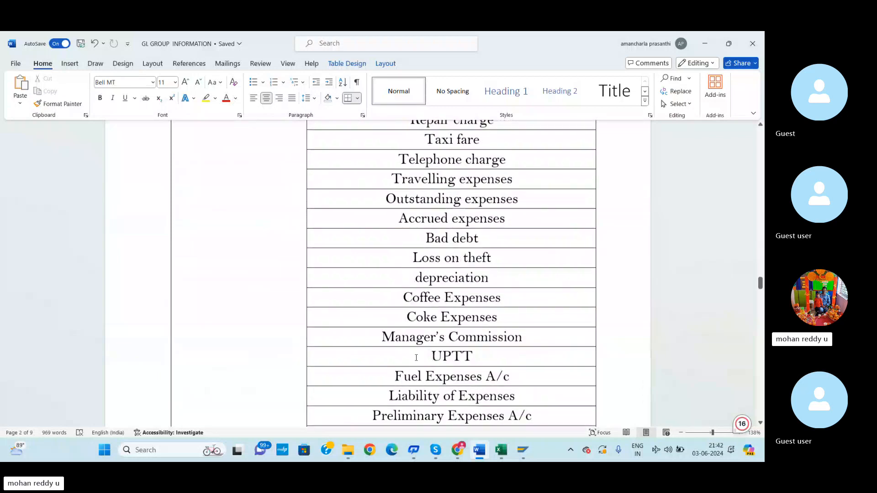
left_click(502, 450)
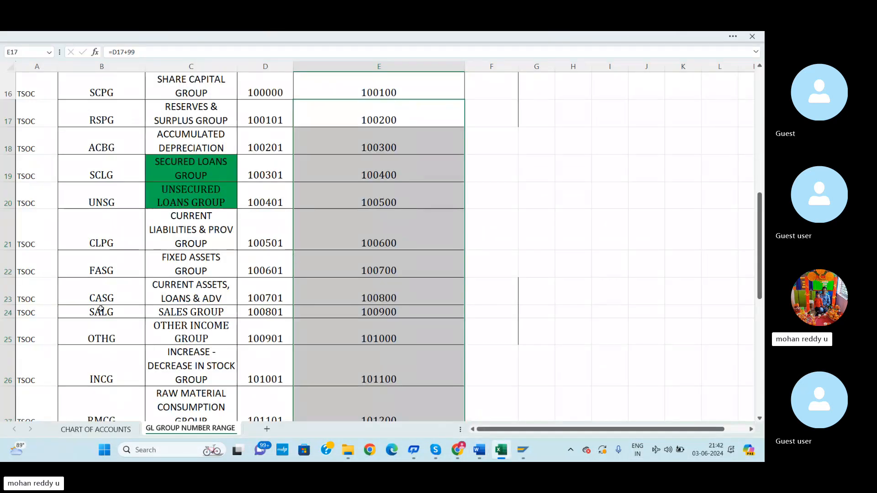
- Check the account listings in the GL GROUP INFORMATION document in Word and return to the Excel number range sheet
scroll(291, 257, "up", 5)
scroll(213, 282, "down", 4)
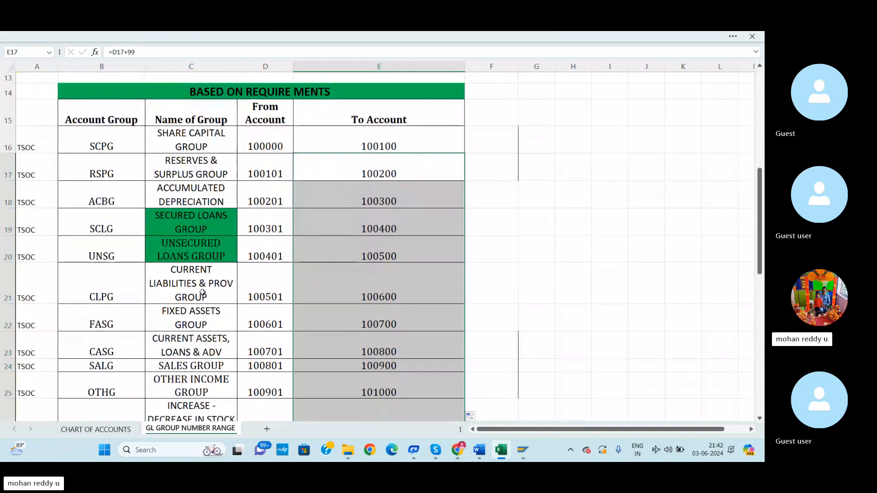
left_click(479, 450)
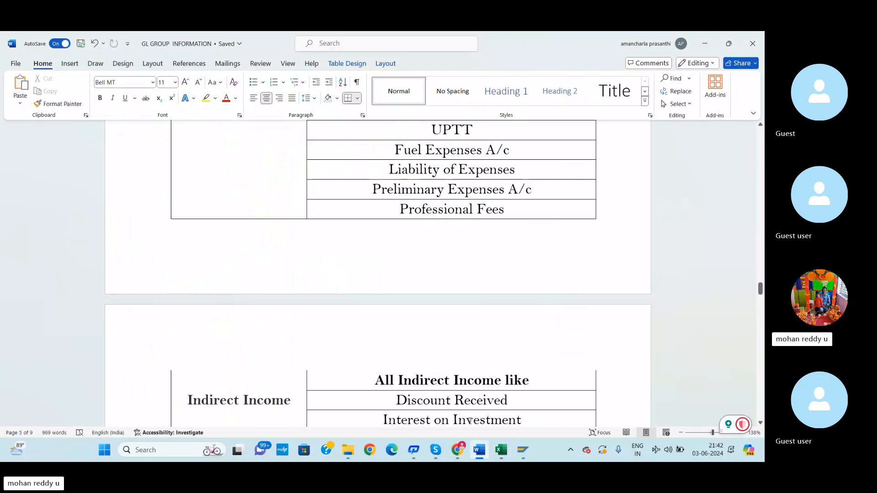
left_click(501, 450)
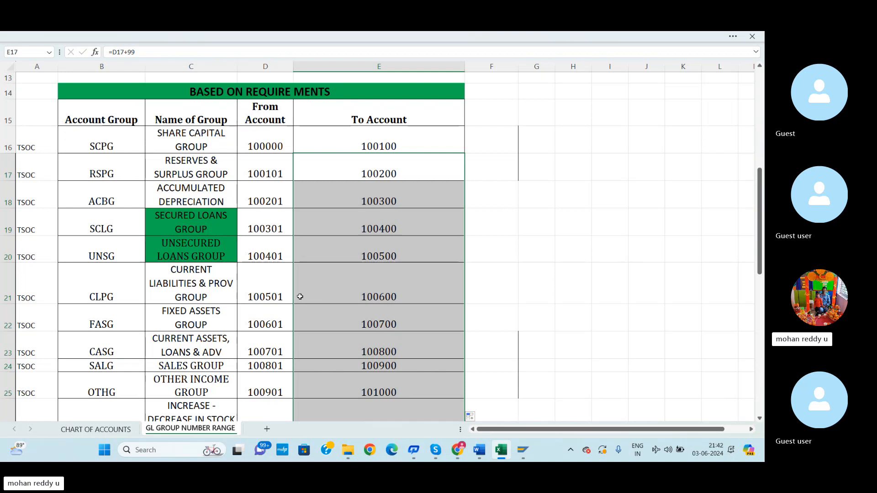
- Review the From Account and To Account ranges of all groups down to row 42 and the GL group creation notes above the table
scroll(328, 299, "down", 3)
scroll(328, 299, "down", 3)
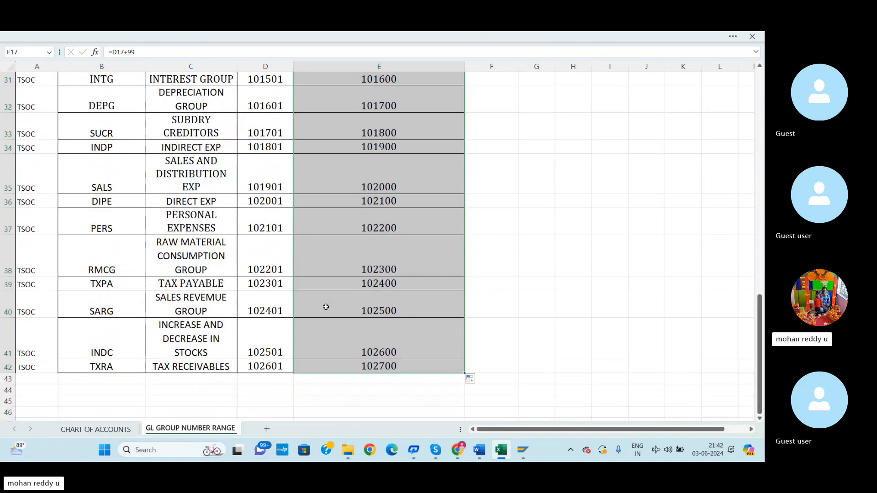
scroll(327, 300, "up", 1)
scroll(259, 278, "up", 5)
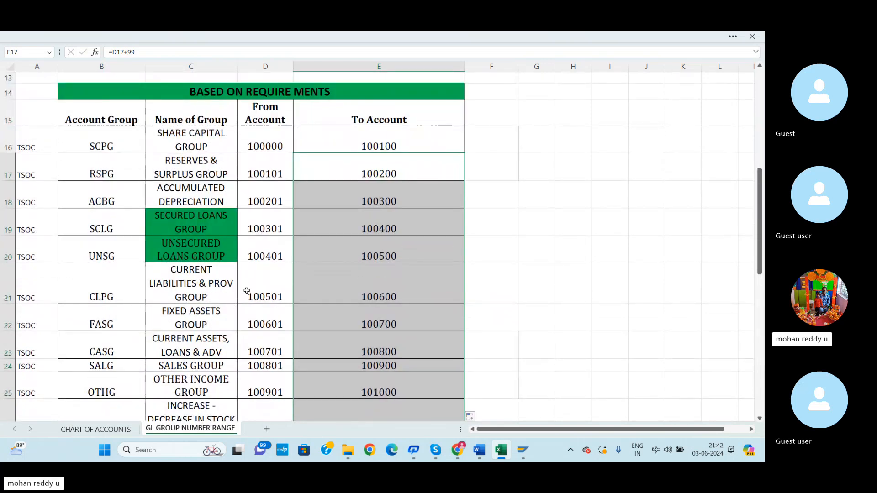
left_click(498, 281)
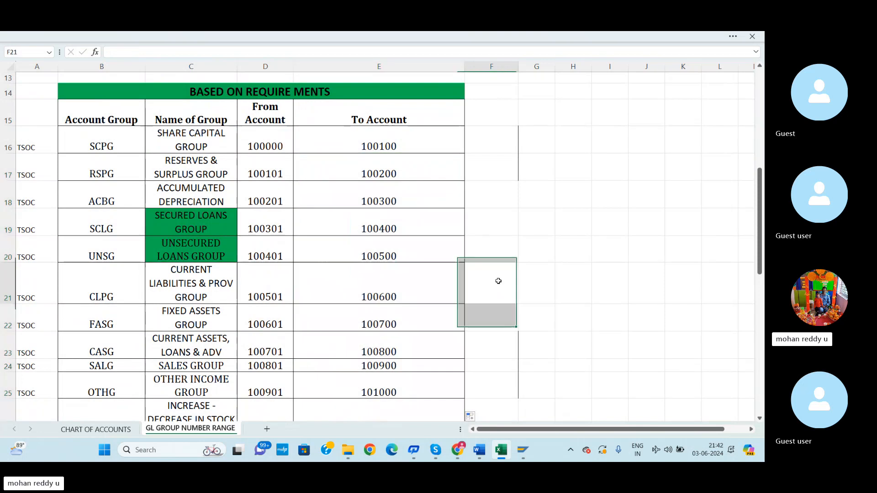
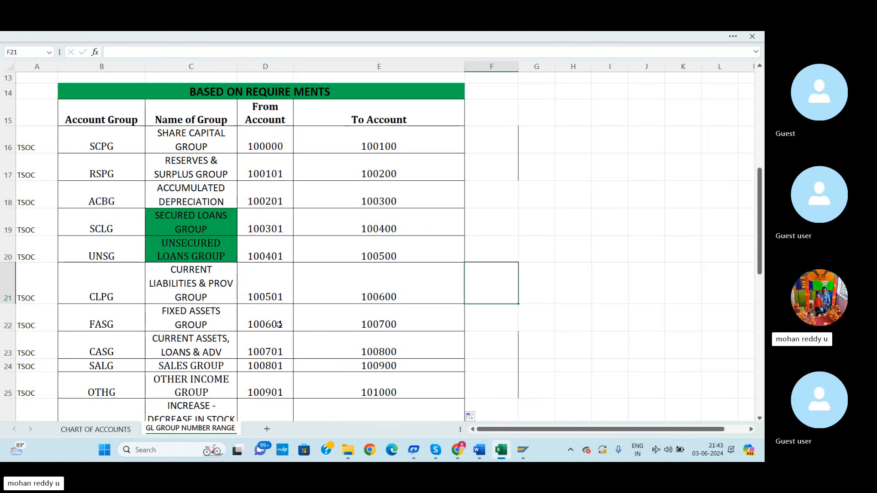
scroll(286, 318, "up", 1)
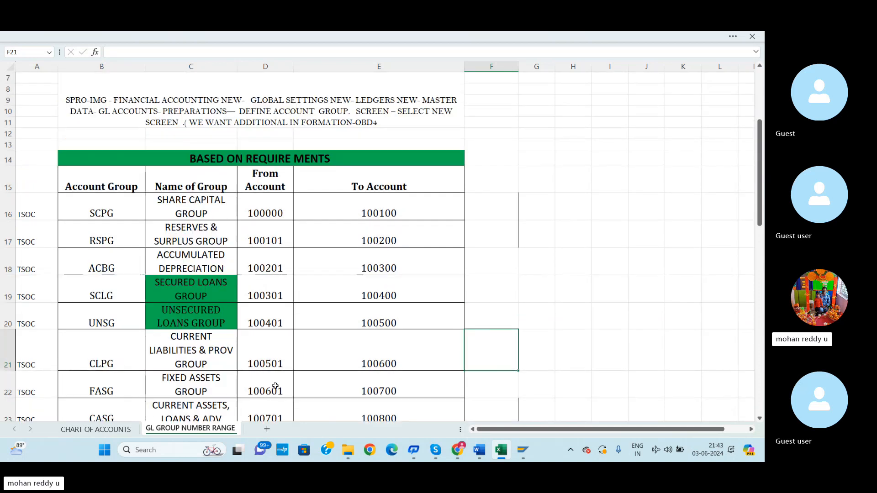
scroll(321, 347, "down", 7)
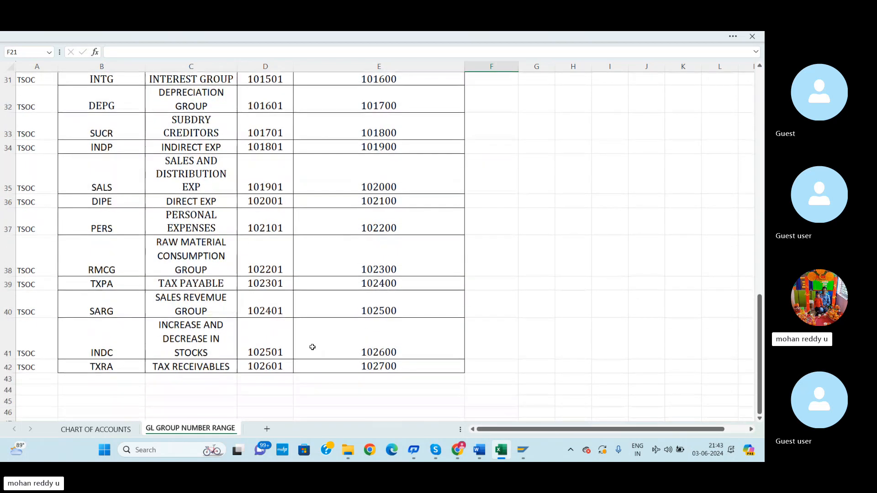
scroll(334, 348, "up", 4)
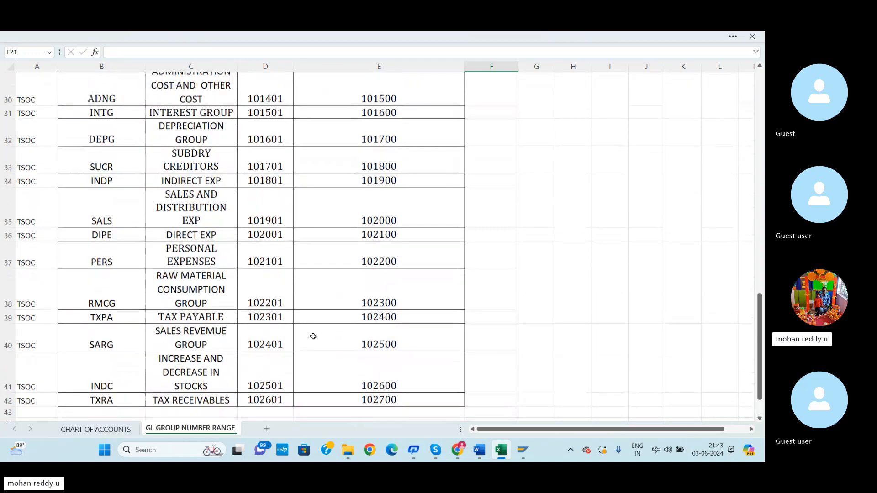
scroll(294, 350, "up", 7)
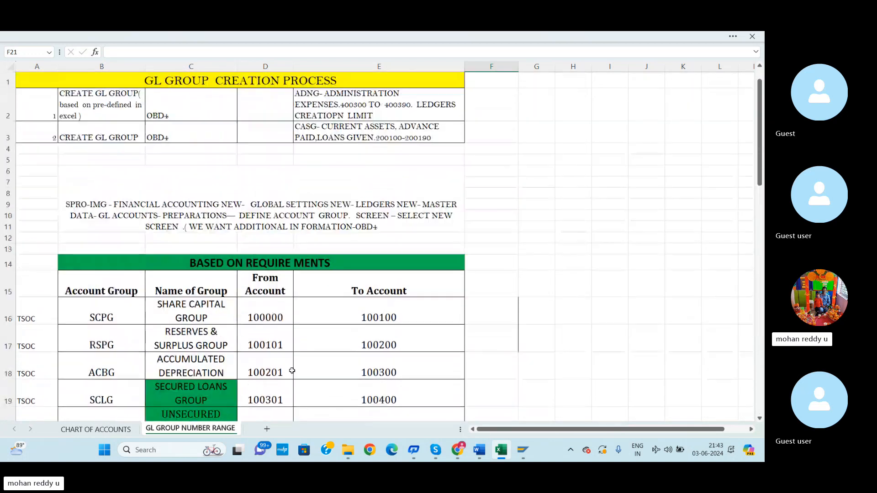
scroll(292, 368, "down", 4)
scroll(427, 402, "up", 4)
- Switch to SAP and try to leave the company code to chart of accounts assignment view with the command /n
mouse_move(454, 459)
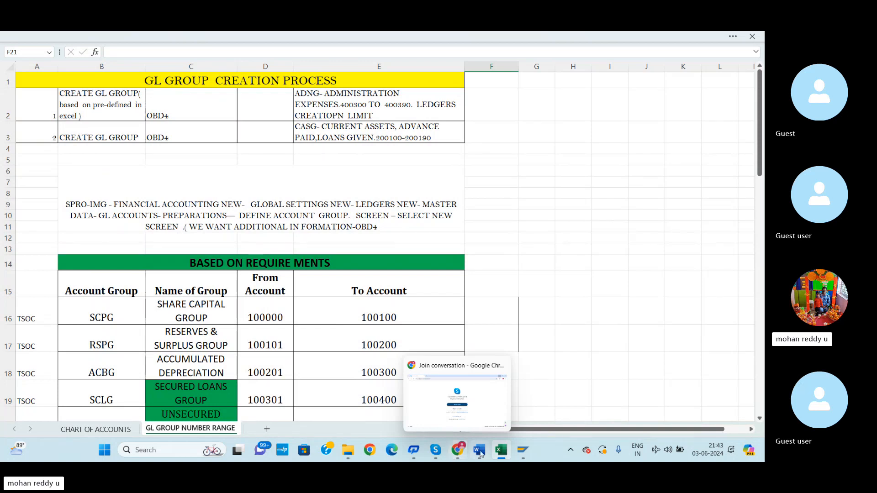
mouse_move(523, 450)
left_click(546, 412)
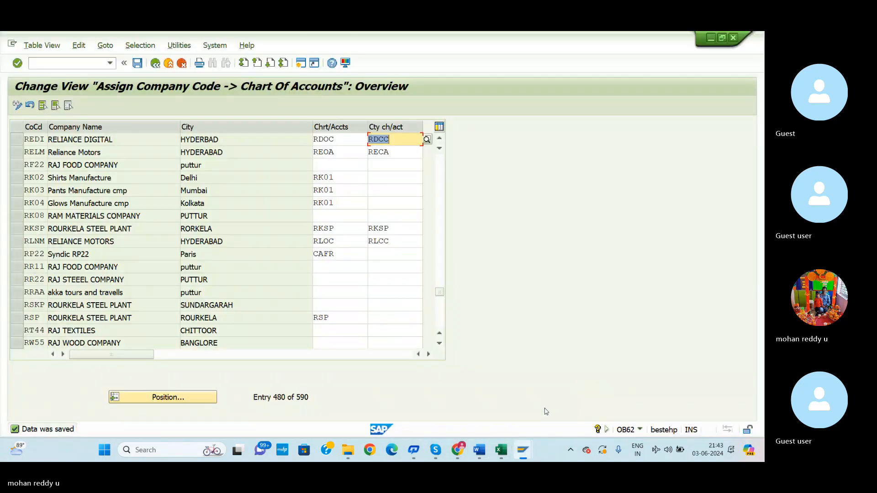
left_click(77, 64)
type("/")
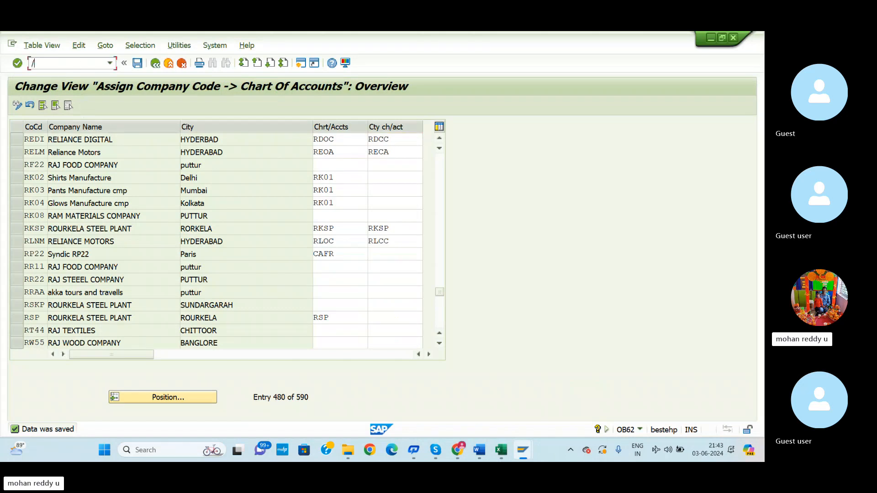
type("n")
key("Return")
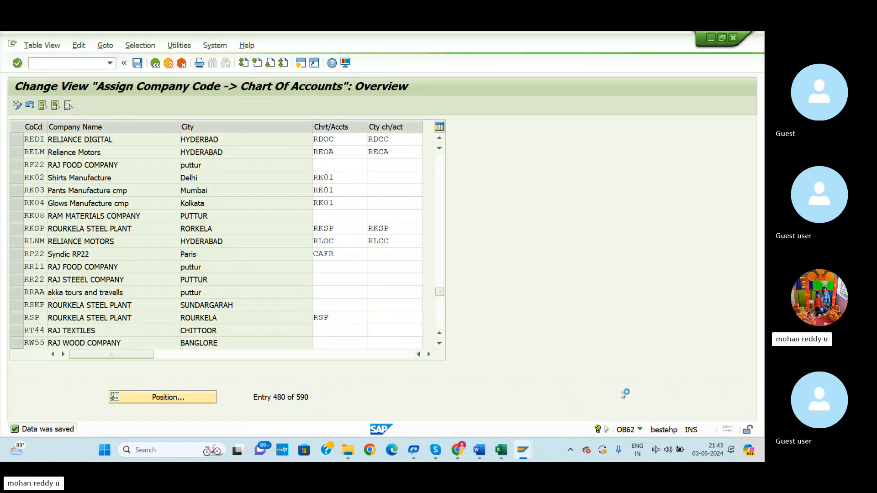
- Log on to the fico connection in SAP with the saved user and account password, continuing with this logon and ending any others
left_click(524, 450)
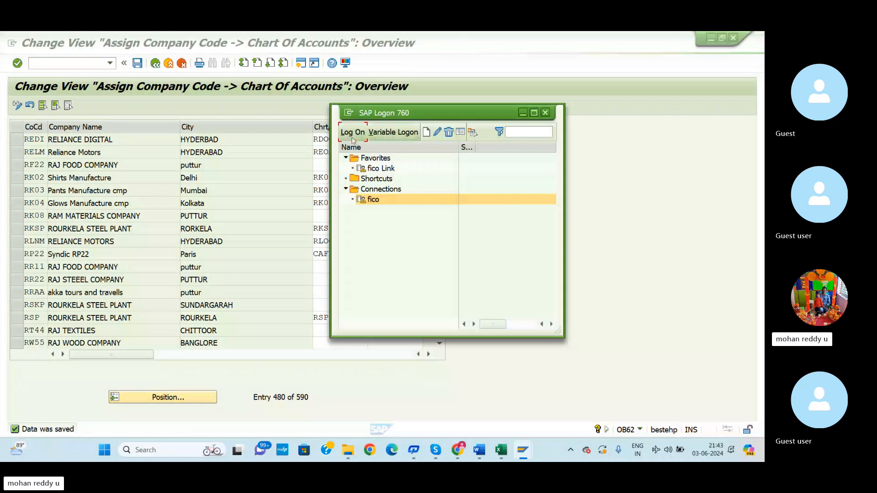
left_click(351, 135)
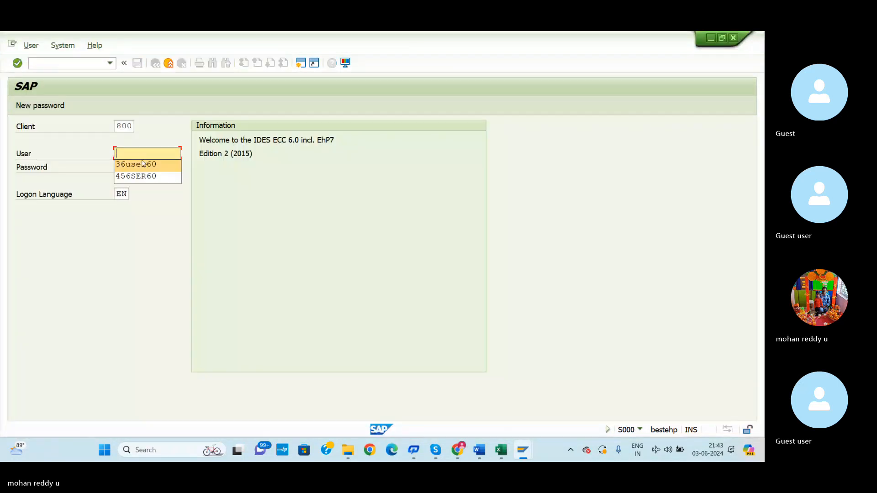
left_click(144, 163)
type("*")
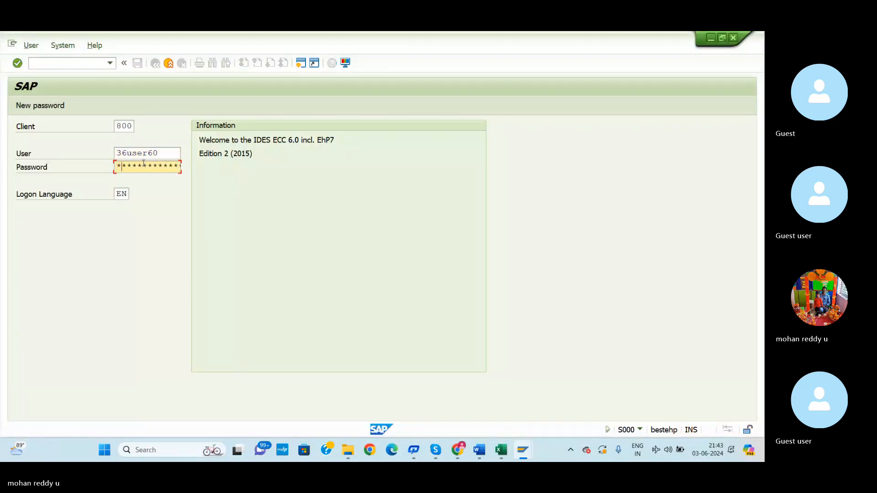
key("Return")
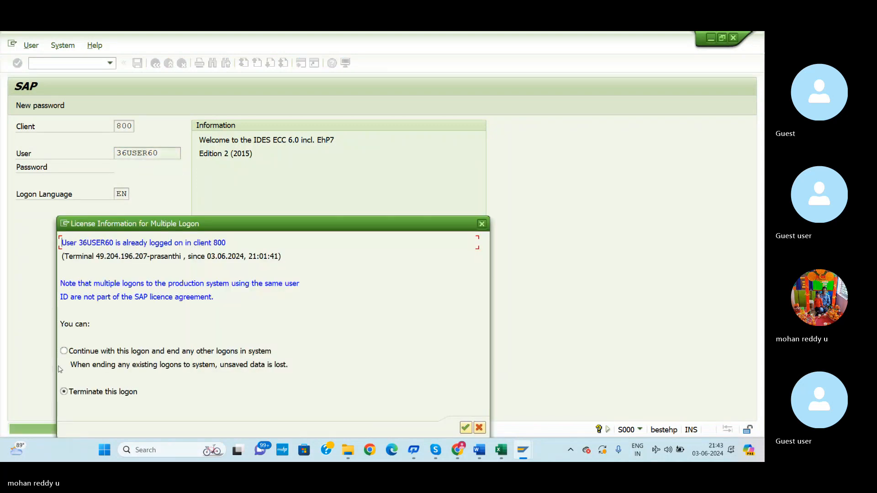
left_click(63, 351)
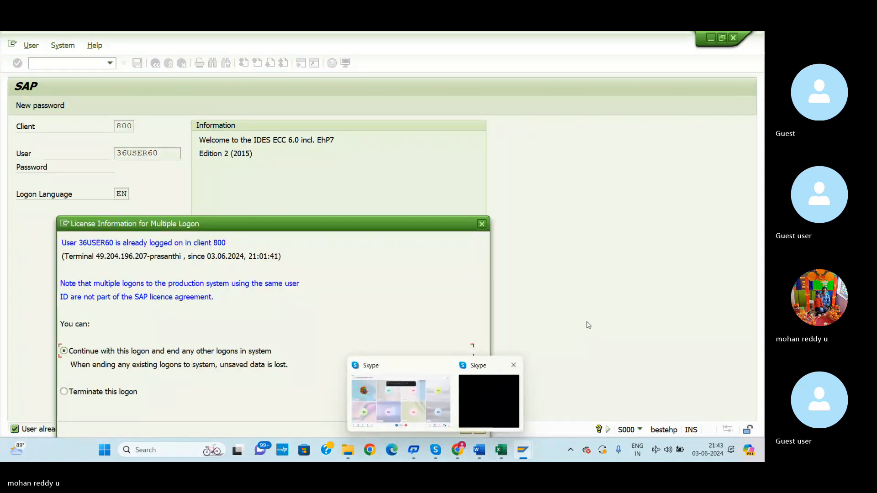
left_click(465, 429)
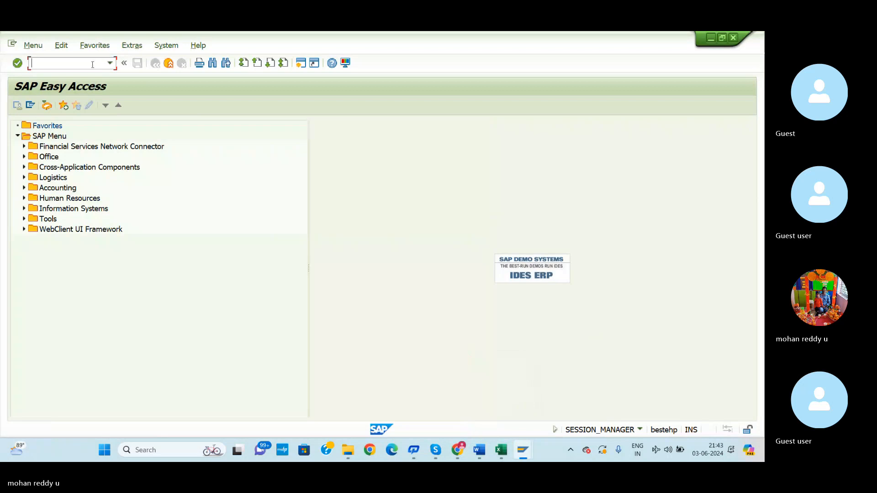
- Check the transaction code in the Excel sheet, dismiss the broken-connection error in SAP, and open transaction OBD4 for G/L account groups
left_click(500, 451)
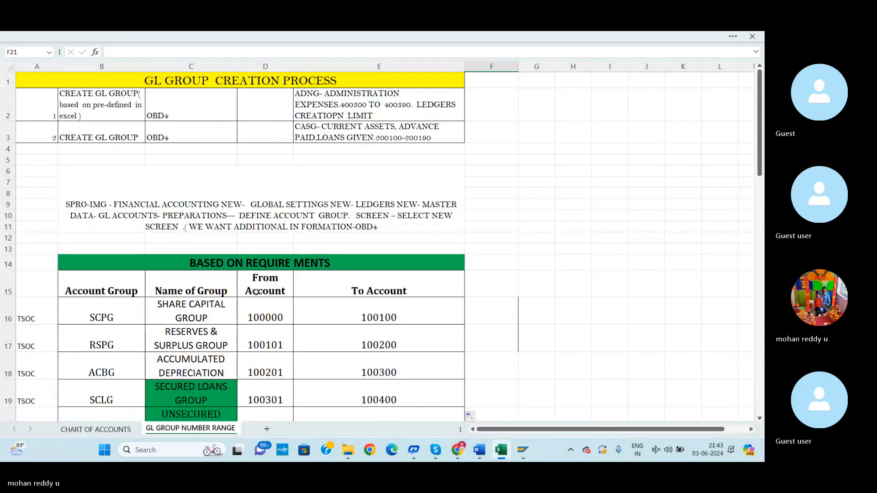
key("alt+Tab")
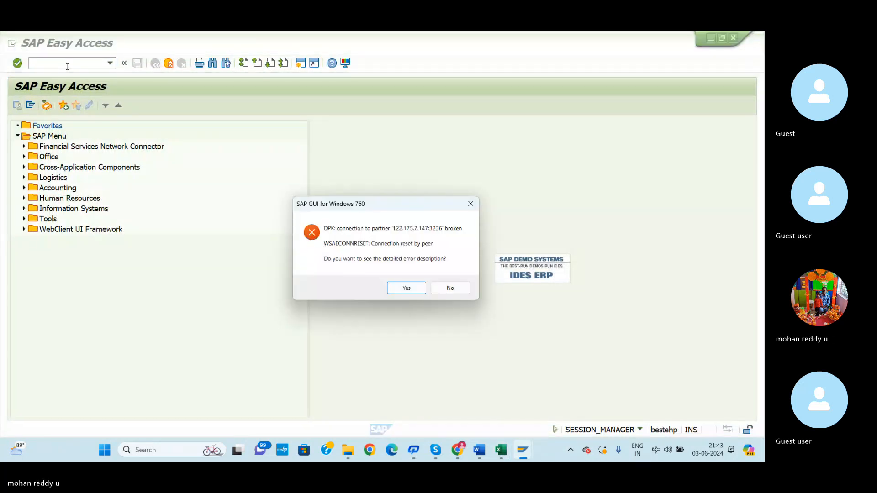
left_click(398, 289)
left_click(456, 326)
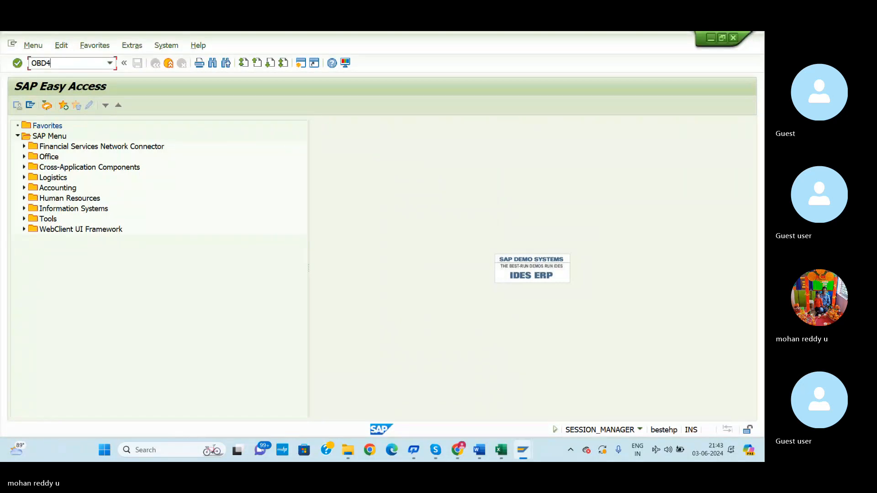
type("OBD4")
key("Return")
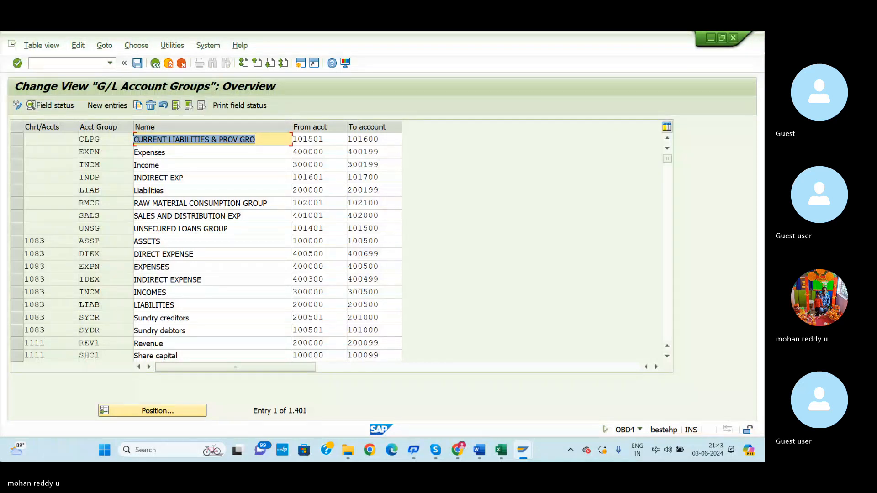
- Switch to the Excel number range sheet and remove the green fill from the group names in C17:C35
key("alt+Tab")
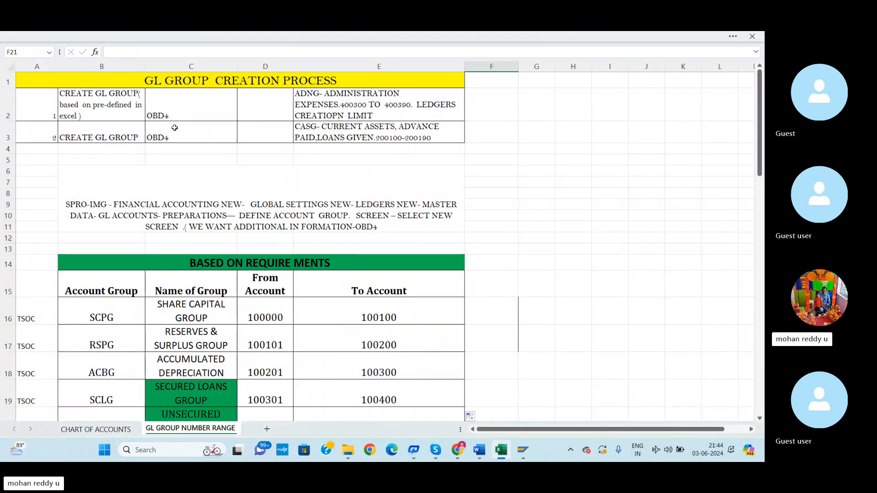
scroll(230, 274, "down", 1)
scroll(229, 275, "down", 2)
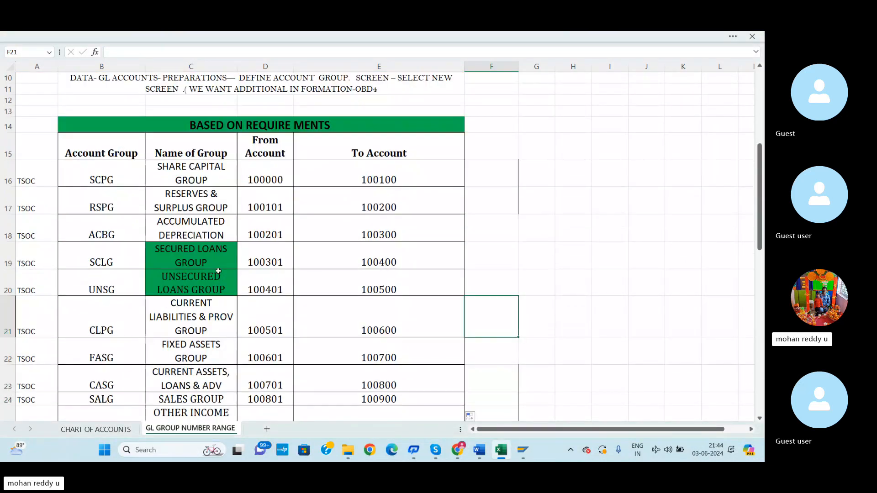
left_click_drag(192, 204, 192, 409)
left_click(170, 35)
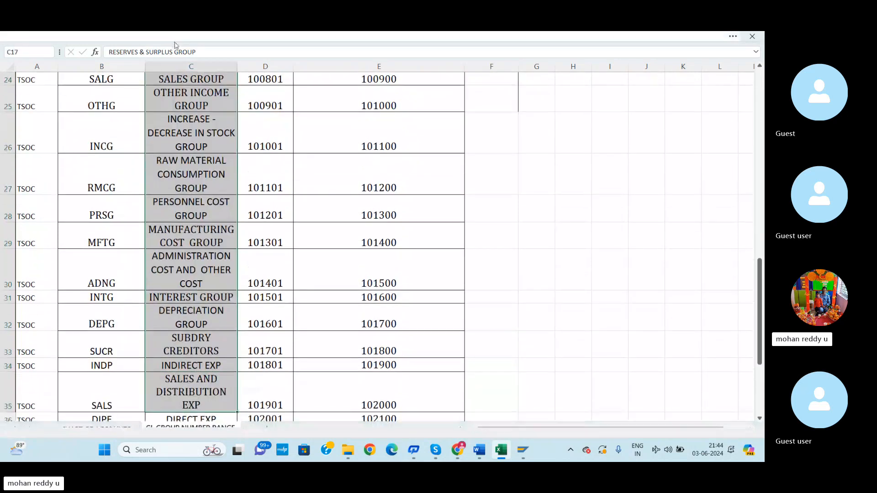
left_click(178, 98)
left_click(190, 208)
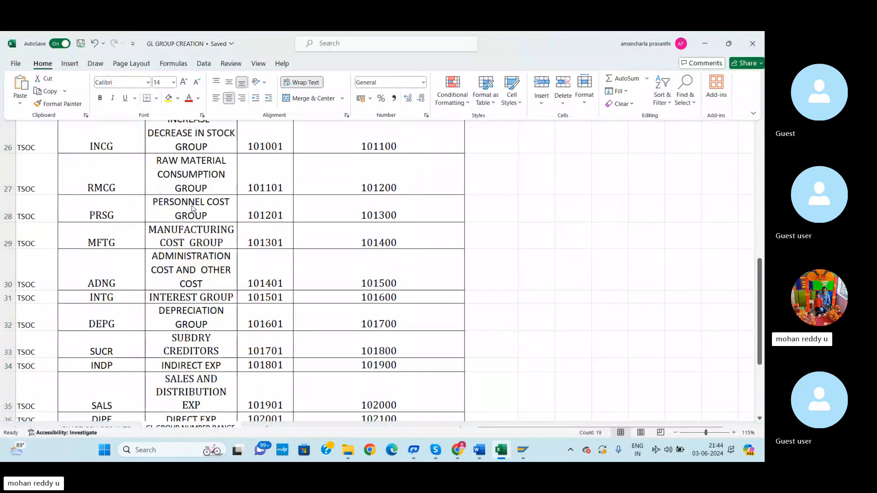
scroll(274, 247, "up", 7)
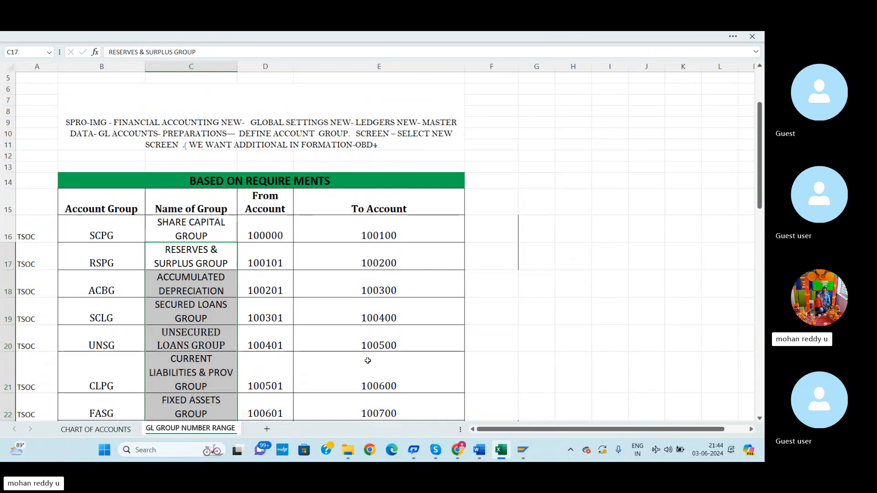
- Switch to SAP, start new entries for the G/L account groups, and compare the empty table's columns with the Excel sheet
key("alt+Tab")
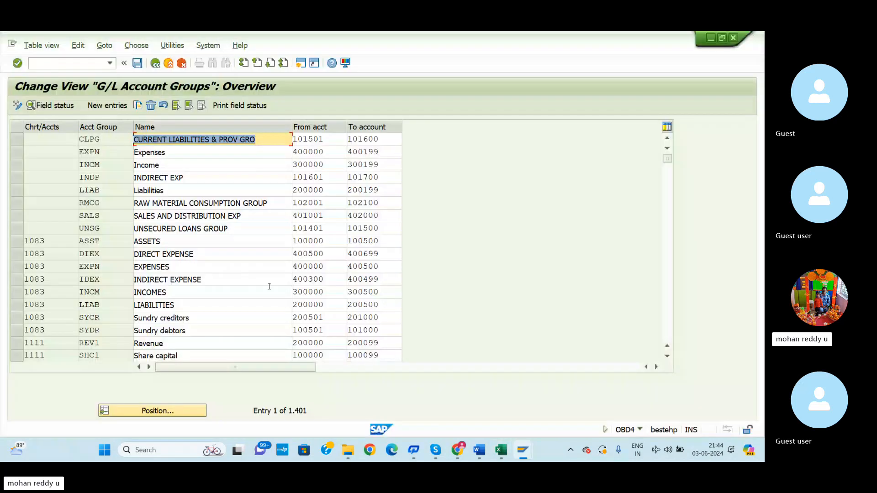
left_click(108, 106)
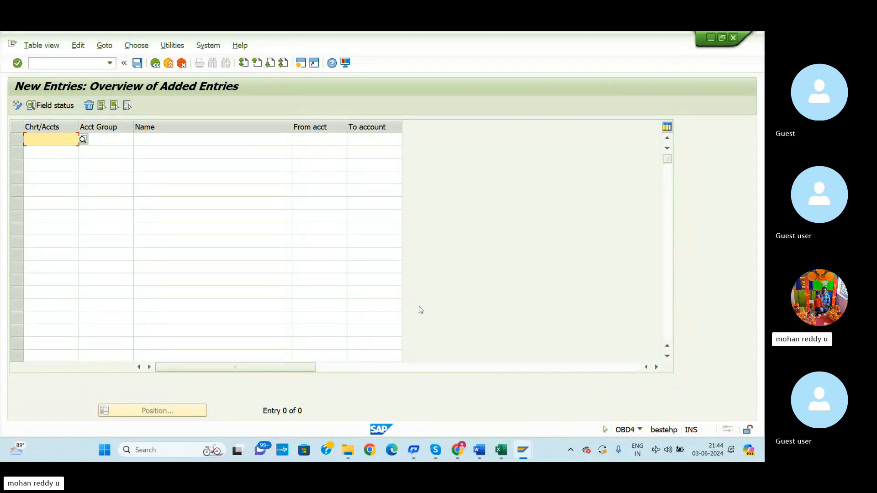
key("alt+Tab")
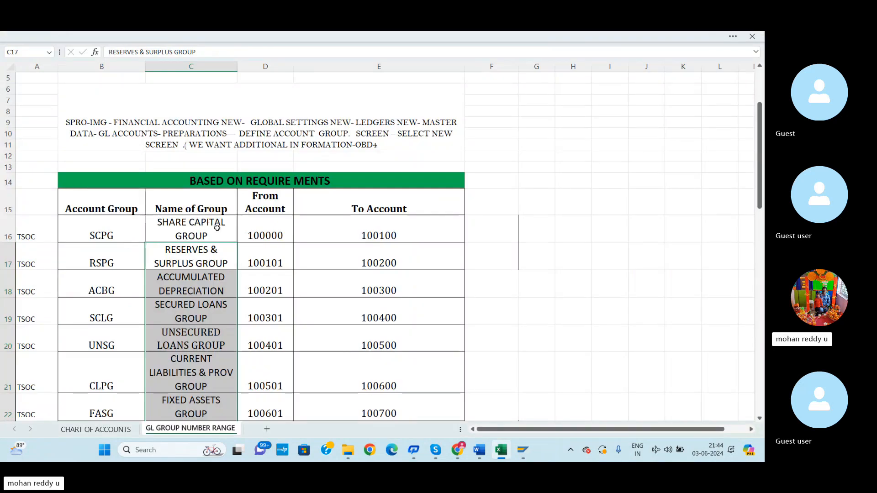
key("alt+Tab")
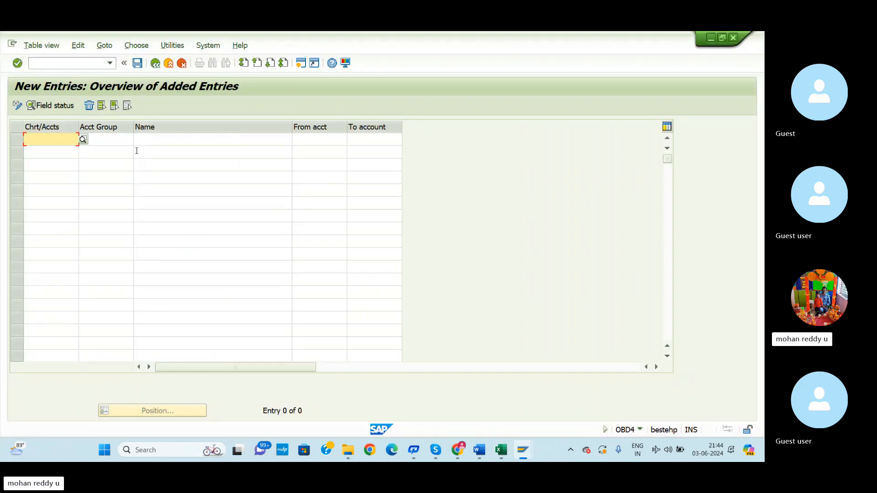
key("alt+Tab")
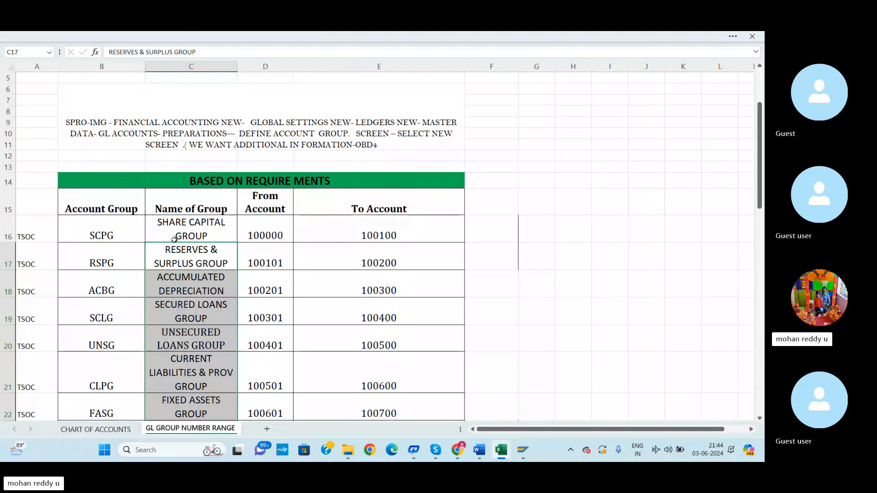
- Compare the columns of the empty SAP new entries table with the Excel number range table and review its account group rows
key("alt+Tab")
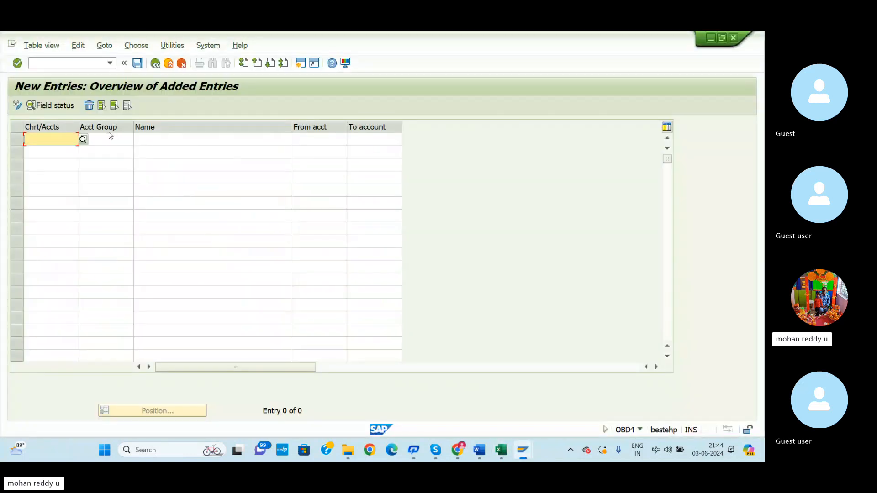
key("alt+Tab")
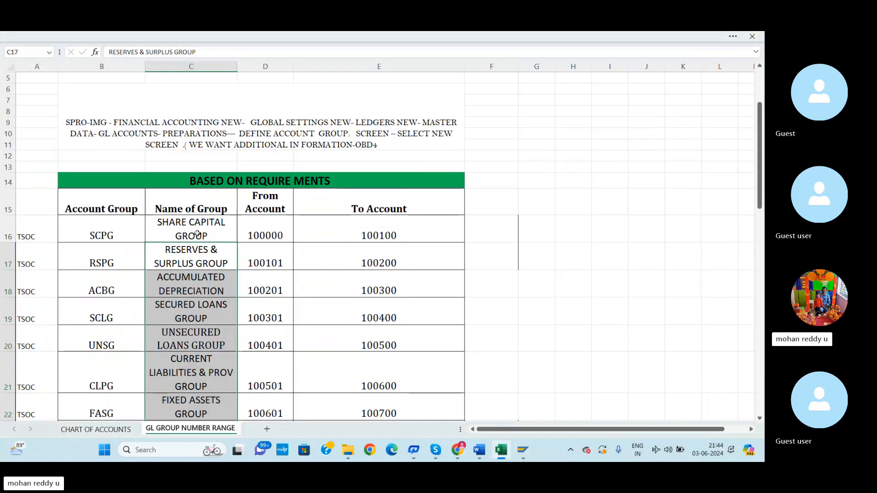
key("alt+Tab")
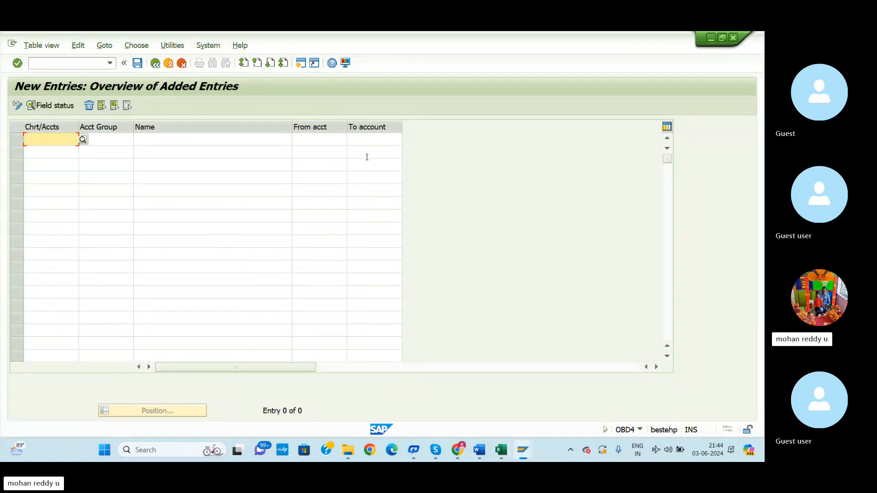
key("alt+Tab")
left_click(350, 286)
left_click_drag(121, 244, 361, 410)
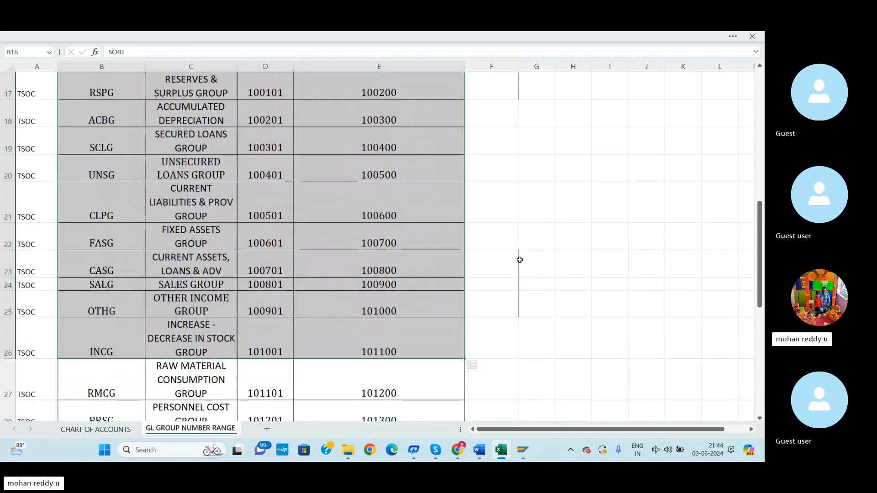
left_click(536, 269)
scroll(357, 296, "down", 2)
scroll(357, 294, "up", 6)
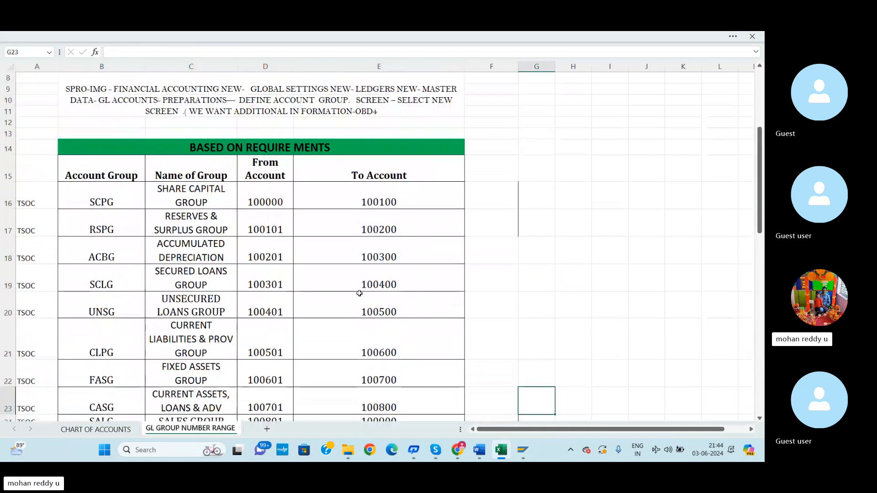
scroll(358, 291, "down", 3)
scroll(496, 272, "up", 1)
left_click(548, 242)
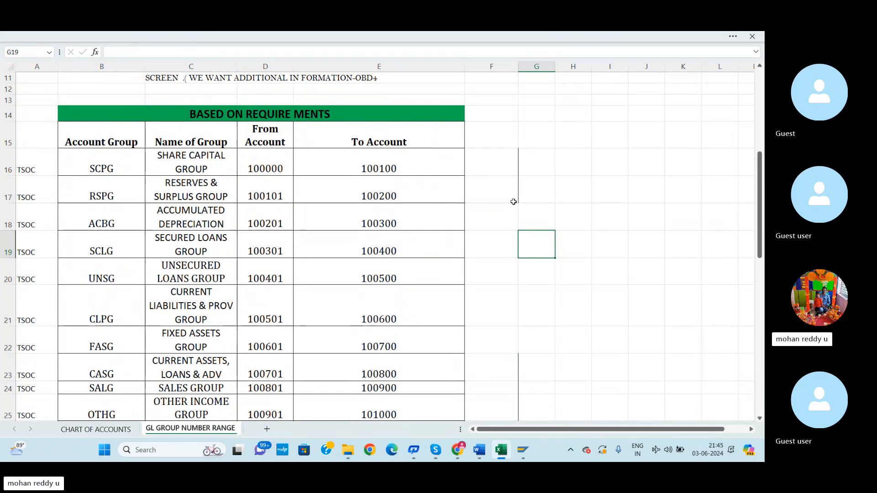
- Try to copy the whole Excel table B14:E42 with its headings into the SAP new entries, starting at the first Acct Group cell
mouse_move(260, 114)
left_mouse_down()
mouse_move(288, 422)
mouse_move(306, 422)
mouse_move(312, 393)
mouse_move(311, 422)
mouse_move(309, 362)
left_mouse_up()
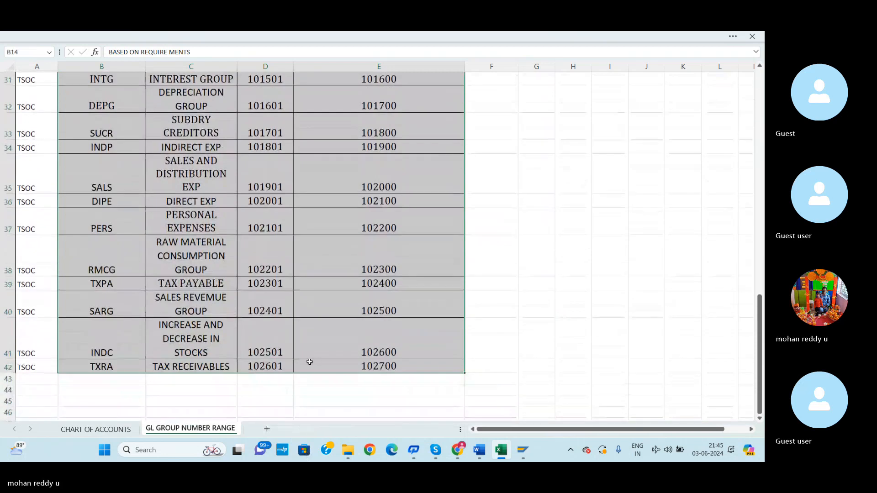
key("ctrl+c")
key("alt+Tab")
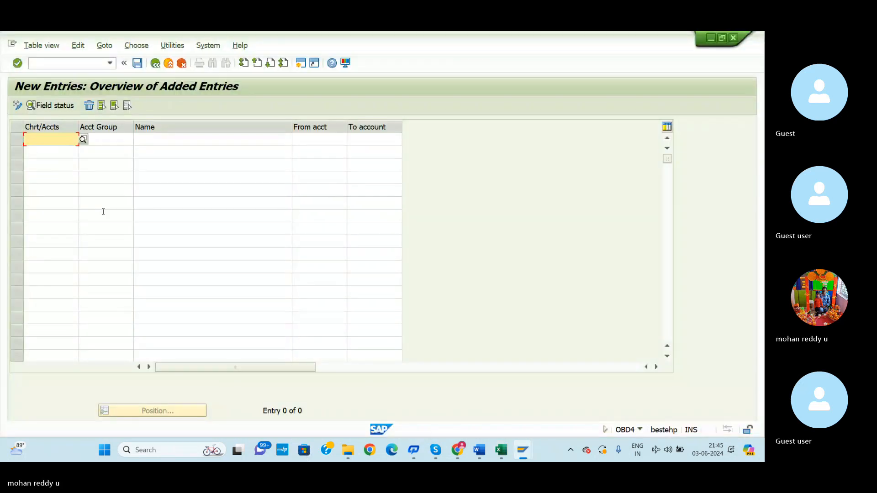
left_click(109, 140)
key("ctrl+v")
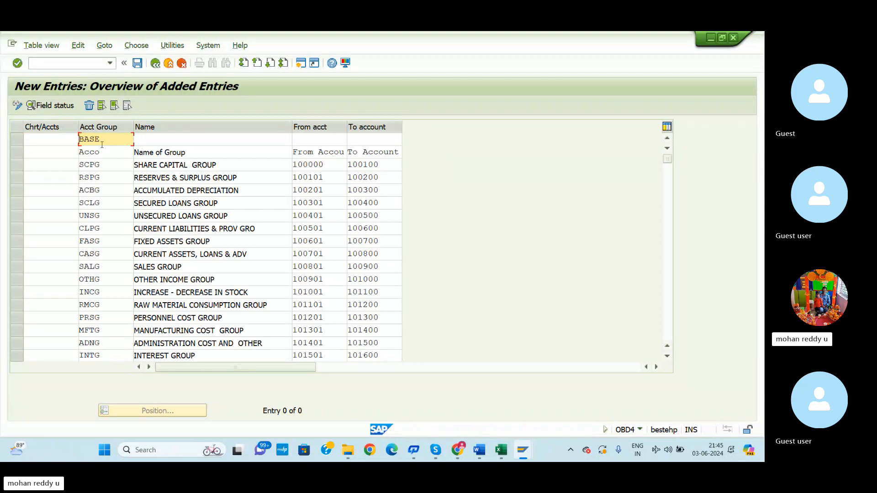
- Check the heading rows of the Excel table and discard all the entries pasted in SAP
key("alt+Tab")
scroll(261, 242, "up", 10)
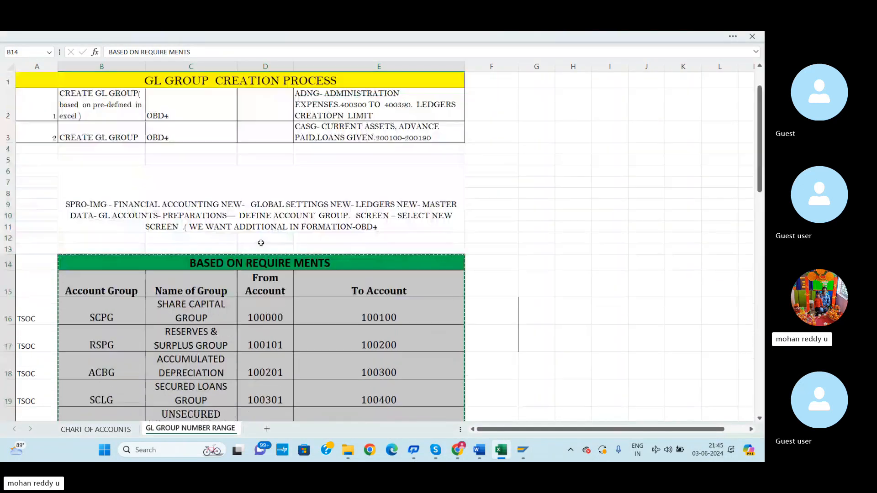
scroll(261, 242, "down", 3)
key("alt+Tab")
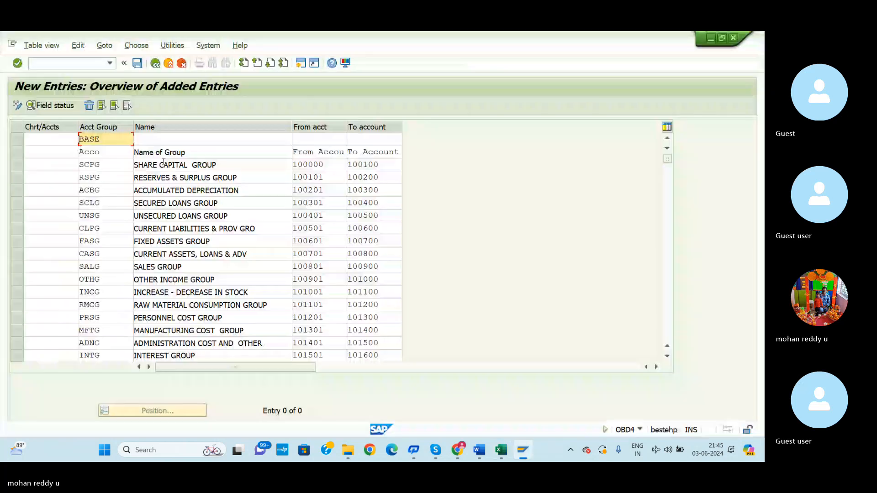
key("F12")
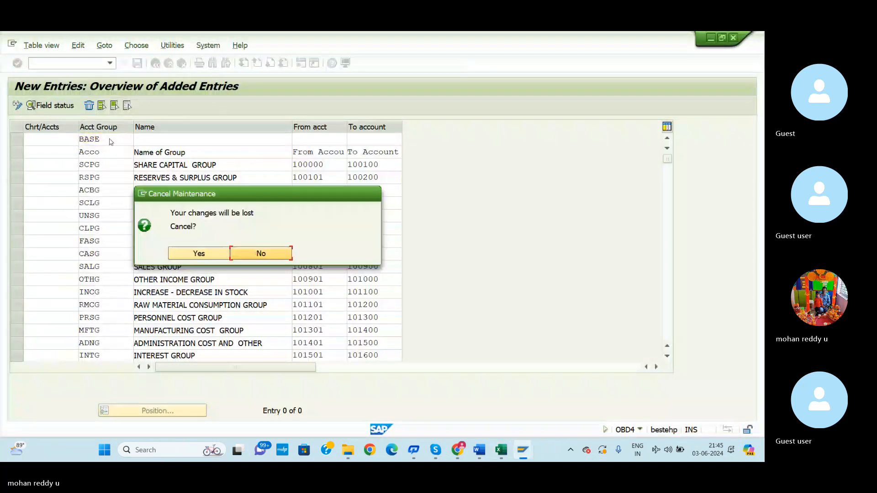
left_click(247, 252)
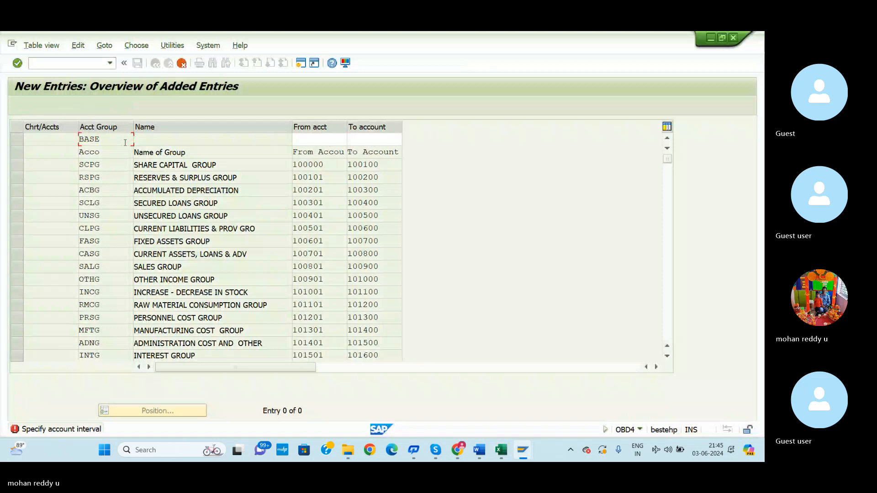
left_click(374, 179)
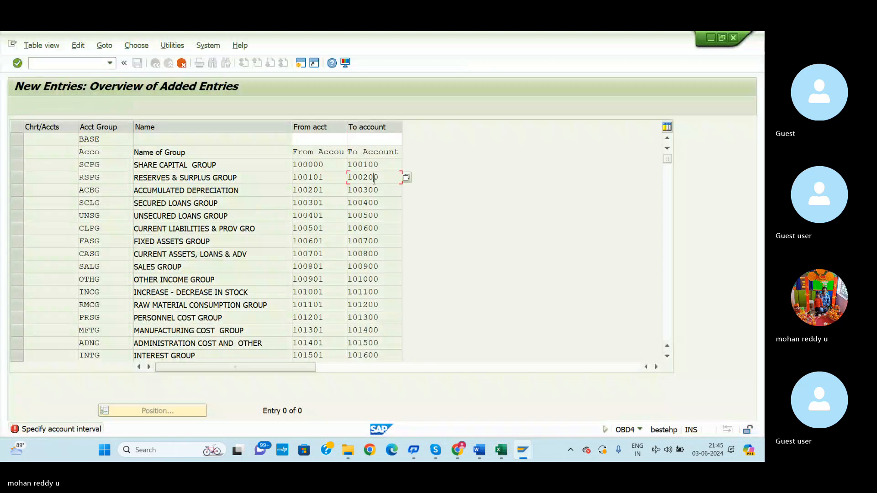
left_click(182, 62)
left_click(205, 254)
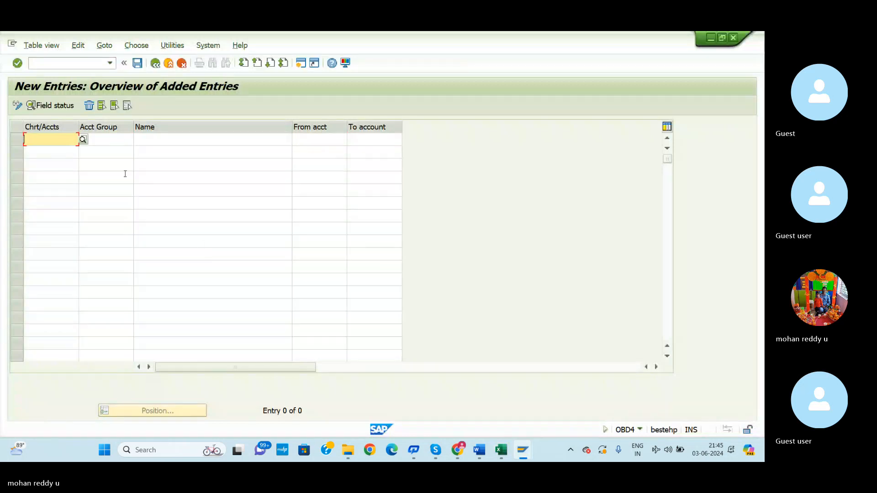
- Copy only the account group rows B16:E42 from Excel and paste them into the SAP new entries, starting at the first Acct Group cell
left_click(116, 139)
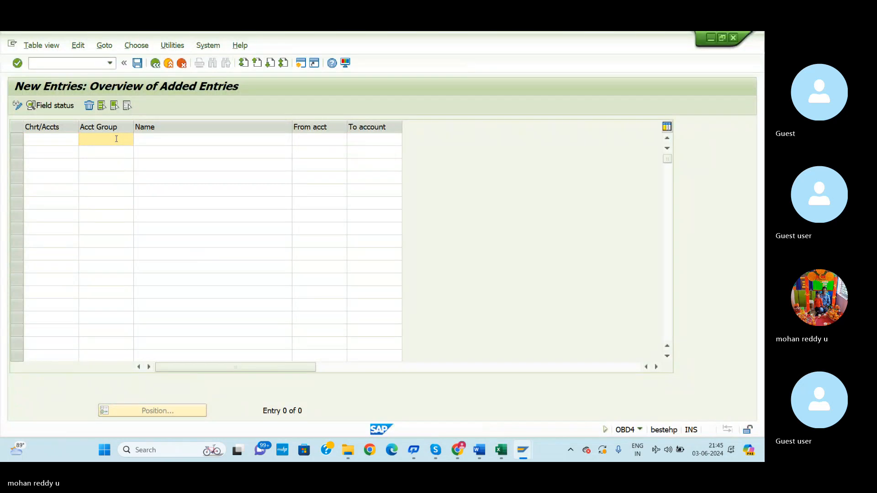
key("alt+Tab")
left_click_drag(101, 180, 315, 330)
key("ctrl+c")
key("alt+Tab")
left_click(147, 176)
left_click(106, 138)
key("ctrl+v")
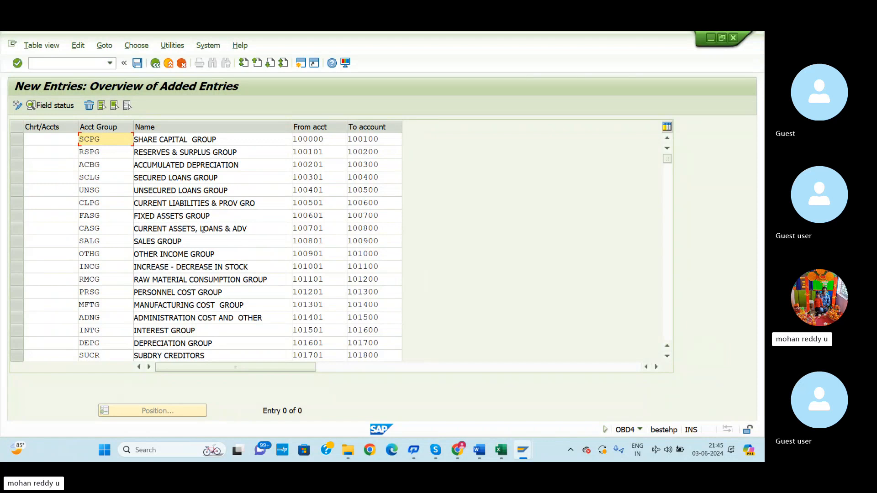
- Try to confirm the pasted entries without a chart of accounts, discard the changes, and return to the G/L account groups overview
key("Return")
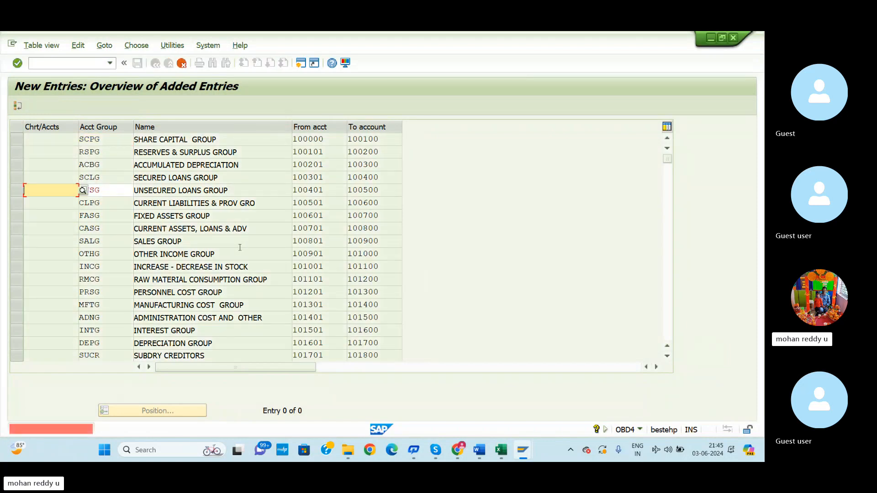
left_click(65, 141)
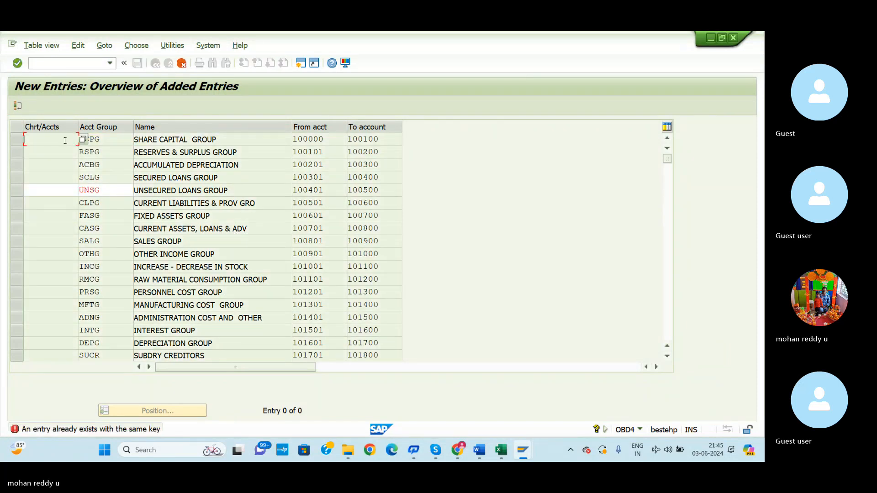
key("Return")
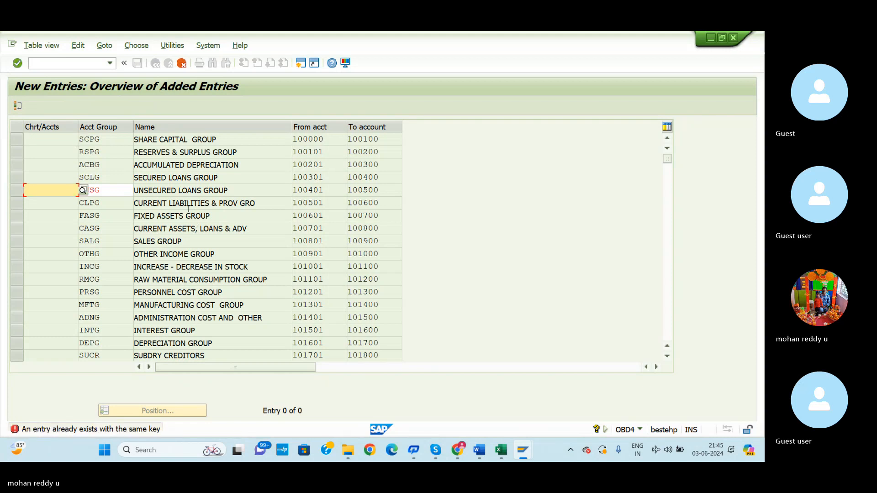
left_click(181, 63)
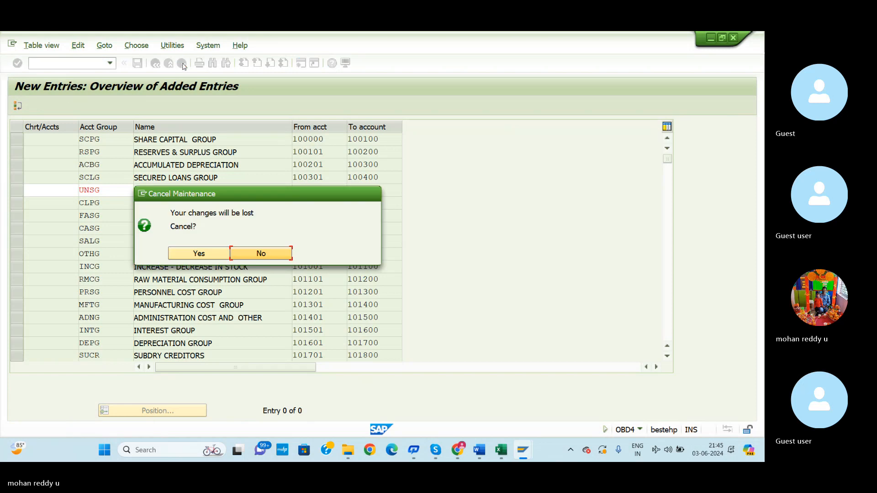
left_click(212, 254)
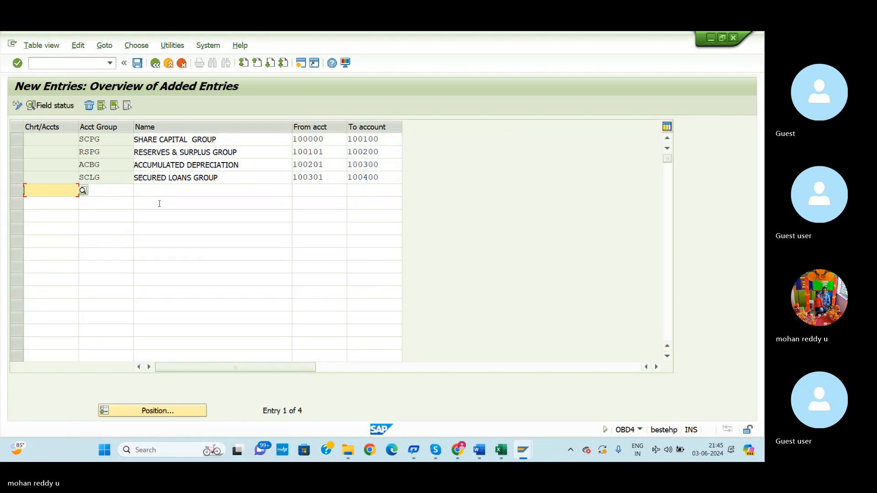
left_click(155, 63)
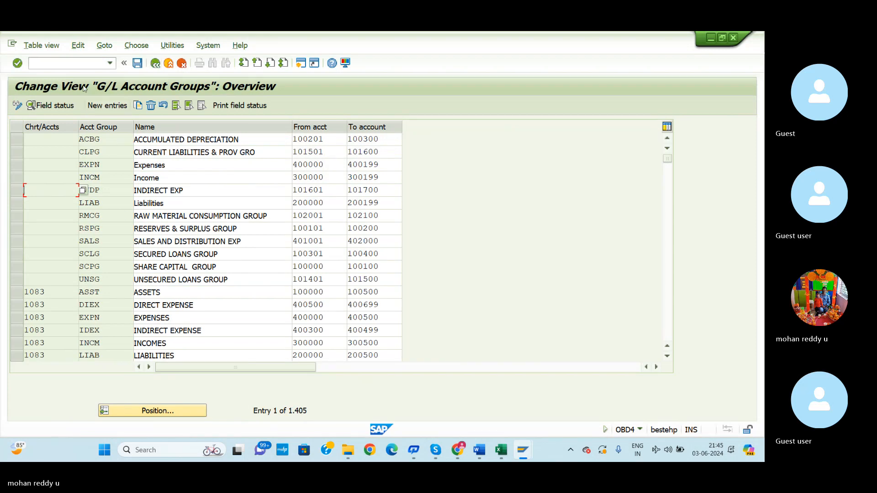
- Start new entries again and paste the copied account group rows from the first Acct Group cell onward
left_click(107, 106)
left_click(115, 138)
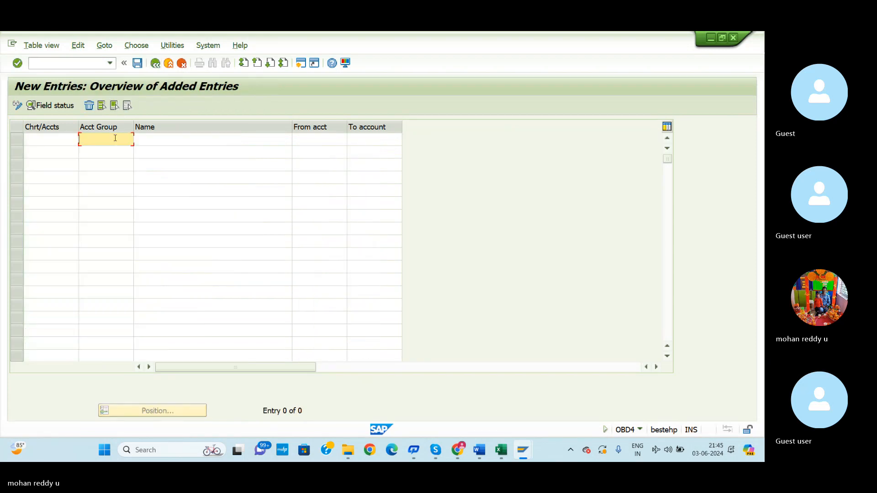
key("ctrl+v")
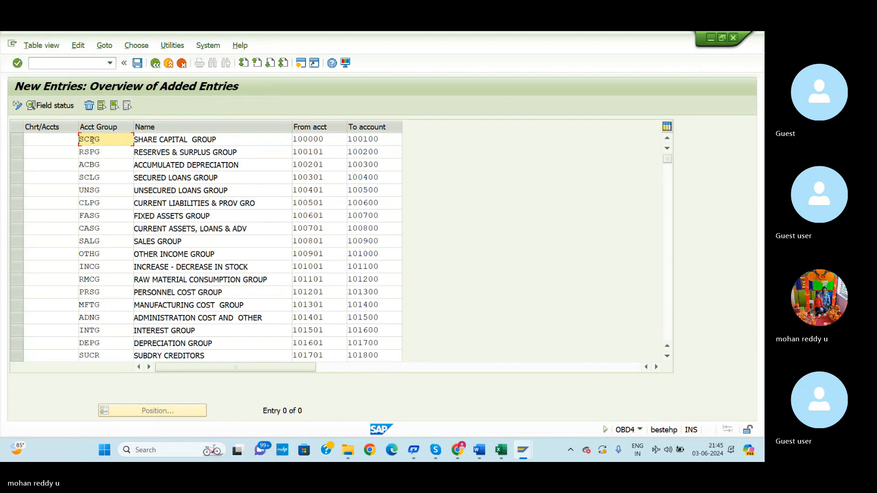
- Look up the operative chart of accounts code in the Excel CHART OF ACCOUNTS sheet and enter RDOC as Chrt/Accts for the share capital group
left_click(57, 138)
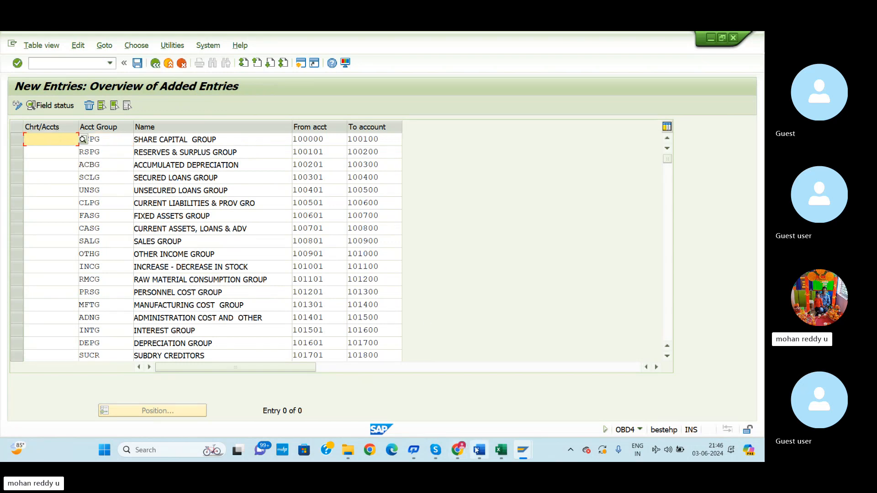
mouse_move(479, 450)
left_click(487, 410)
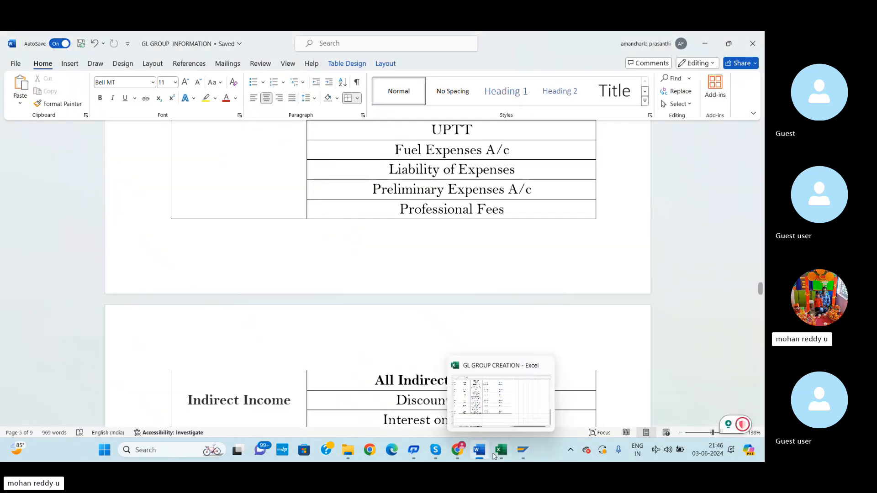
left_click(498, 416)
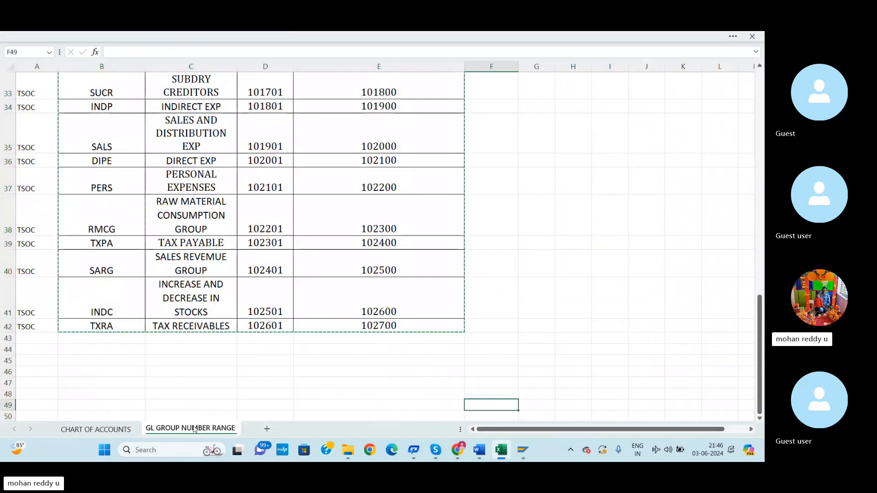
left_click(95, 429)
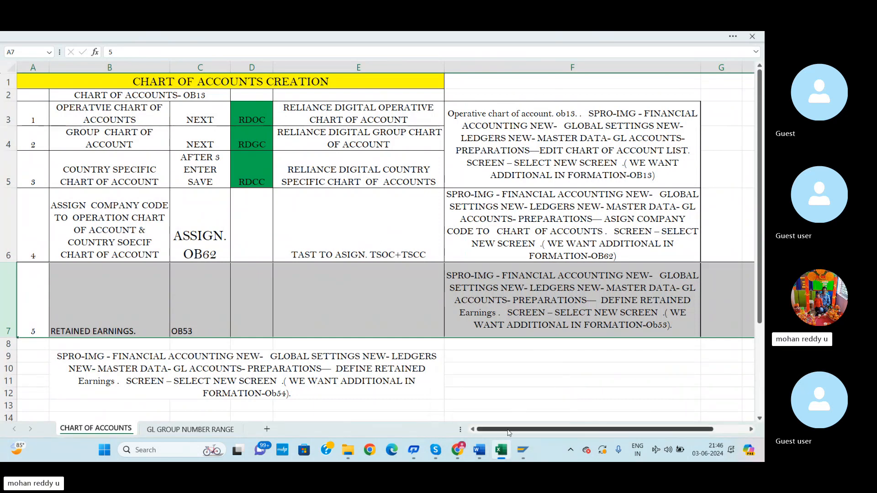
left_click(199, 429)
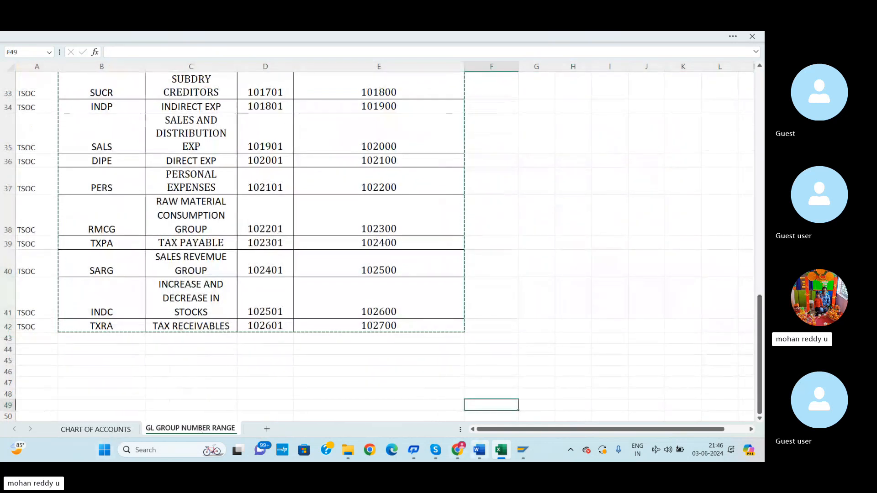
mouse_move(479, 450)
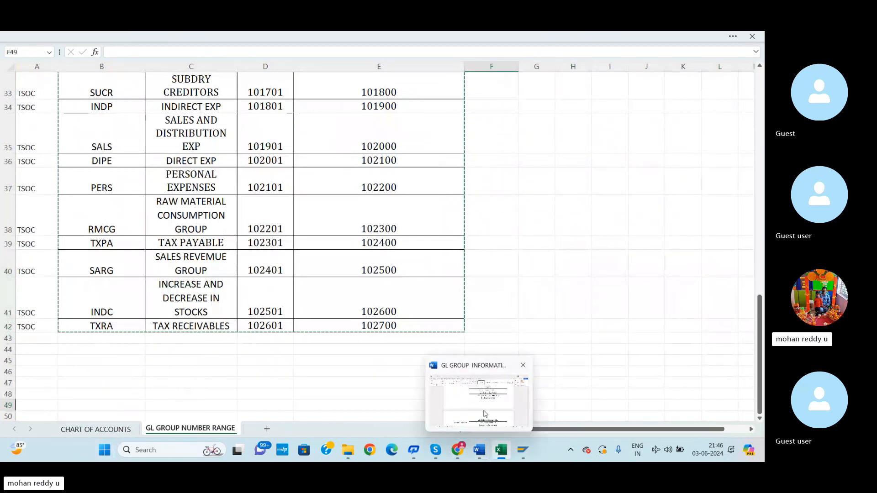
left_click(485, 425)
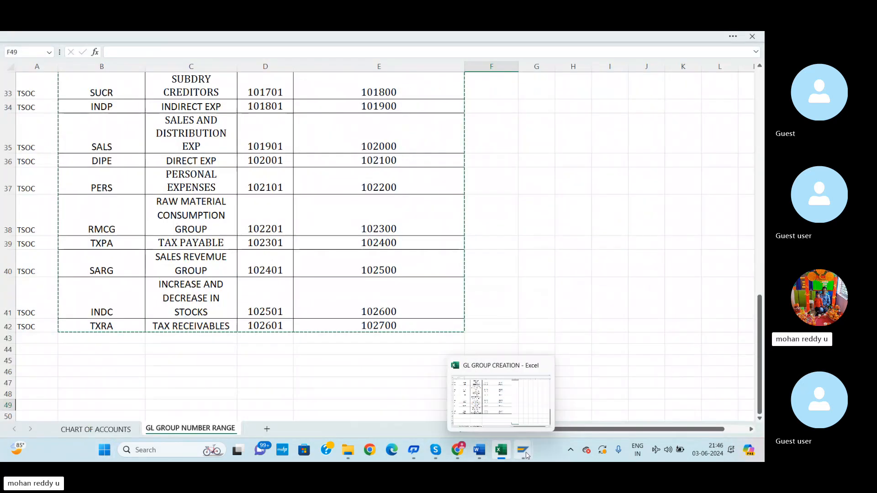
mouse_move(522, 451)
left_click(536, 400)
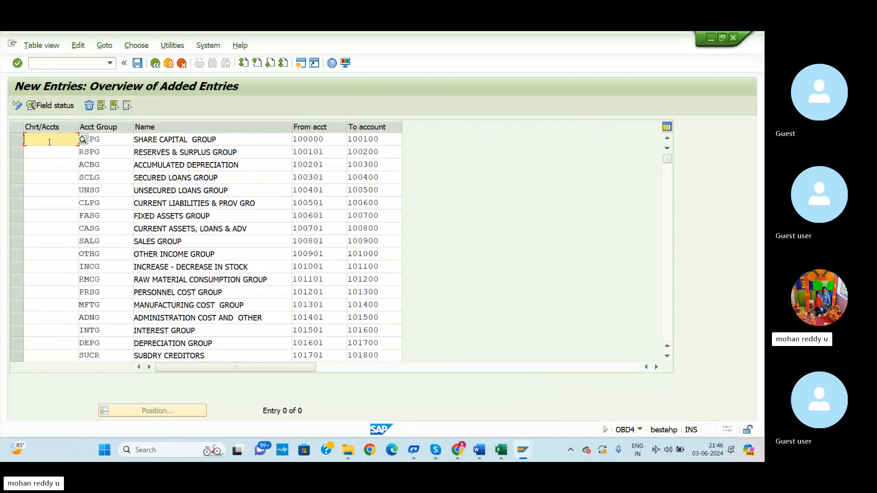
type("RDOC")
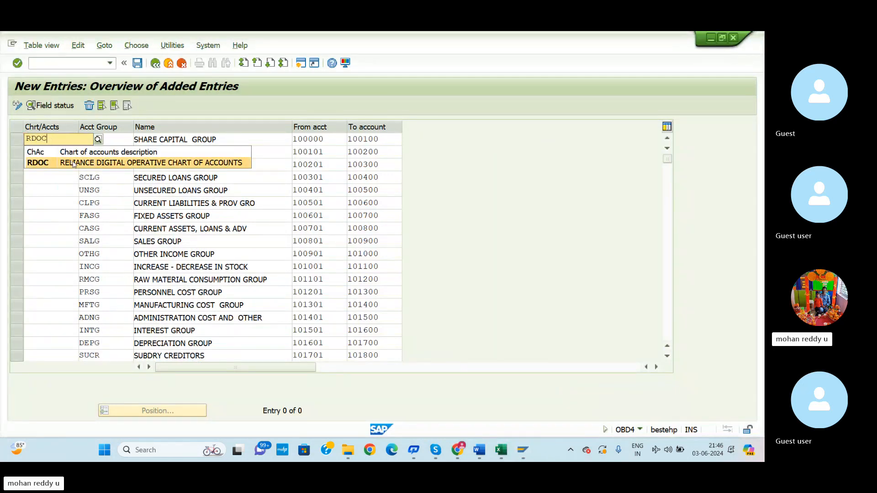
left_click(74, 163)
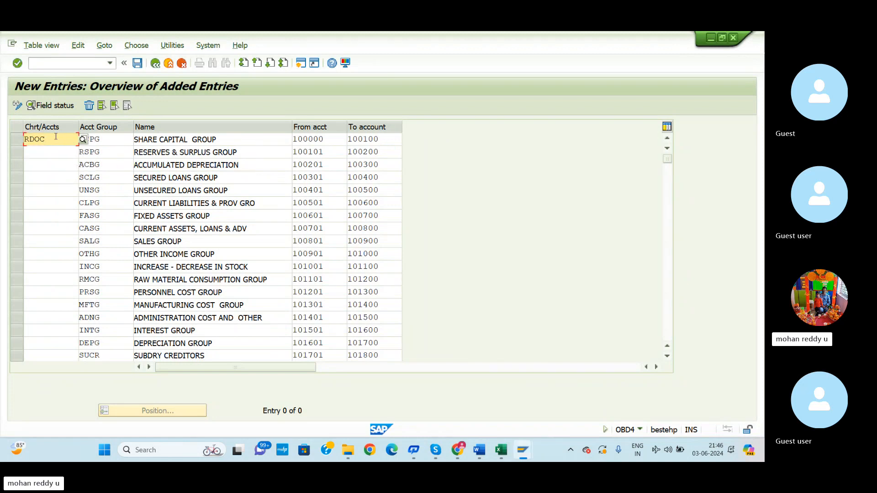
- Copy RDOC from the share capital group and paste it as Chrt/Accts for every group from RESERVES & SURPLUS GROUP through DEPRECIATION GROUP
left_click_drag(37, 138, 24, 137)
key("ctrl+c")
left_click(45, 148)
key("ctrl+v")
left_click(54, 164)
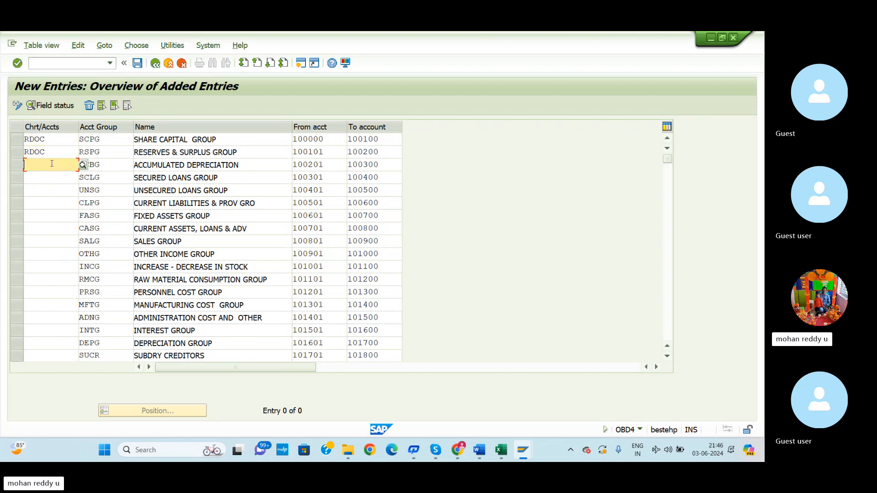
key("ctrl+v")
left_click(56, 177)
left_click(53, 190)
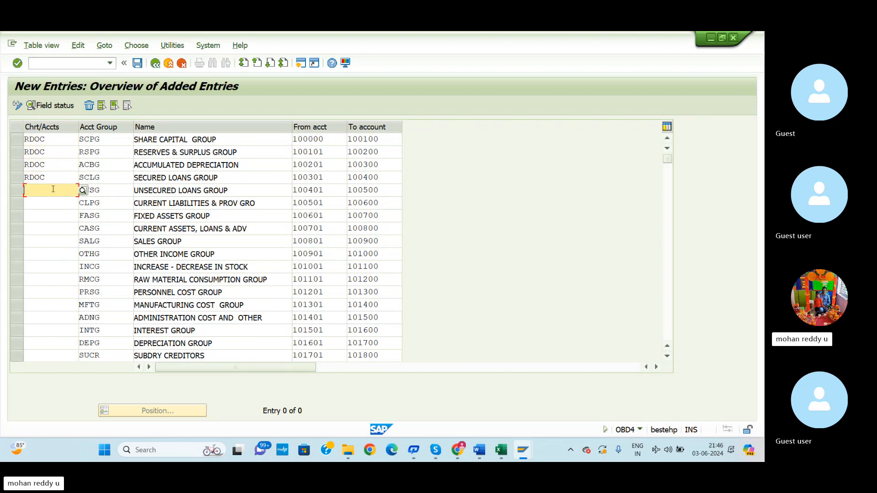
key("ctrl+v")
left_click(51, 204)
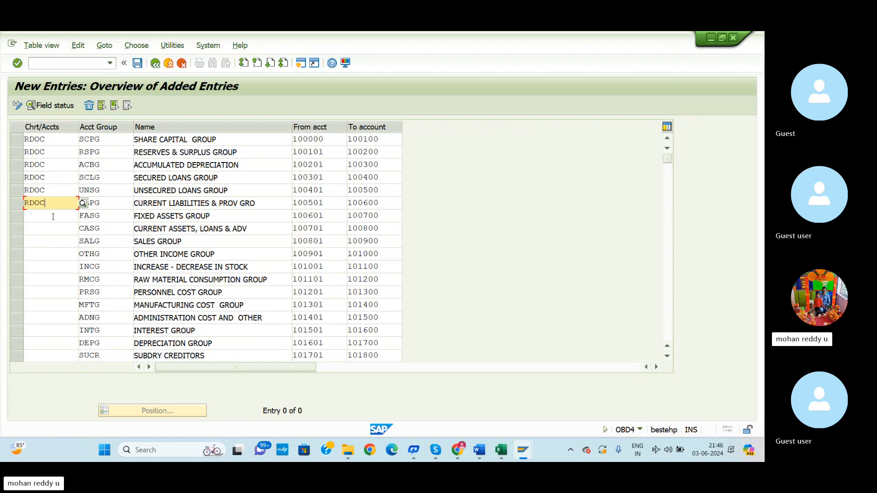
left_click(53, 216)
left_click(54, 228)
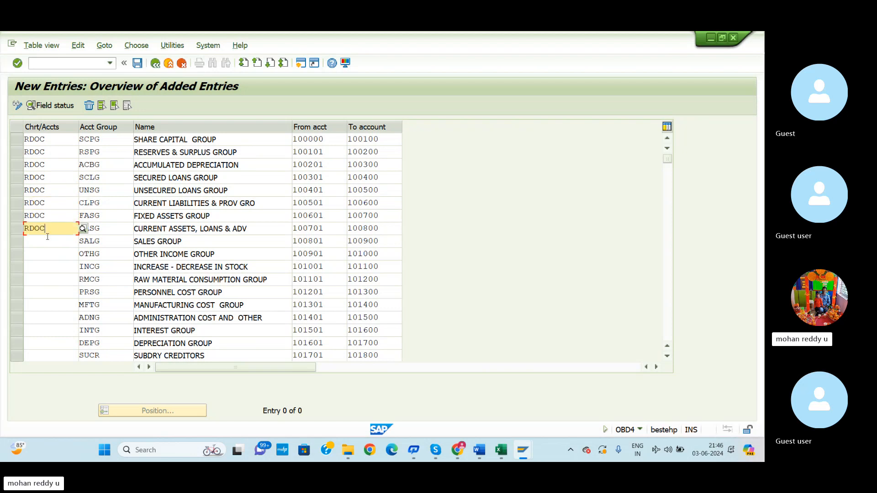
left_click(49, 240)
type("RDOC")
left_click(57, 254)
type("RDOC")
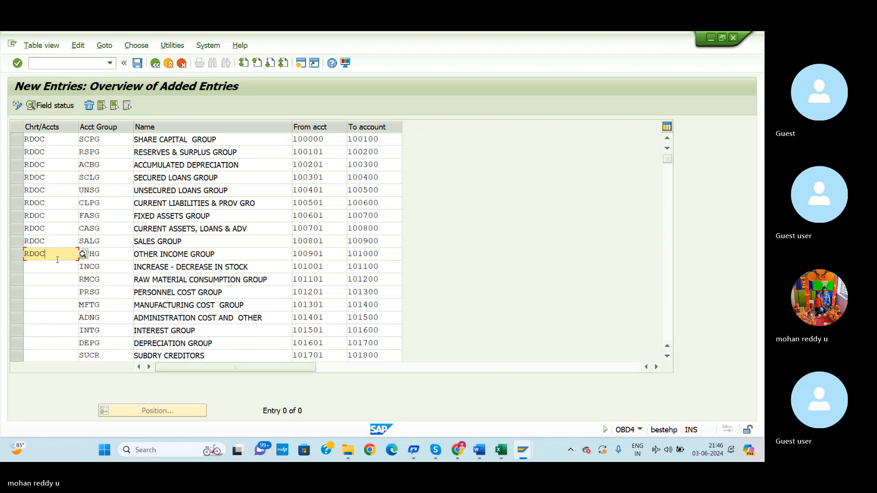
left_click(59, 265)
type("RDOC")
left_click(59, 279)
type("RDOC")
left_click(54, 292)
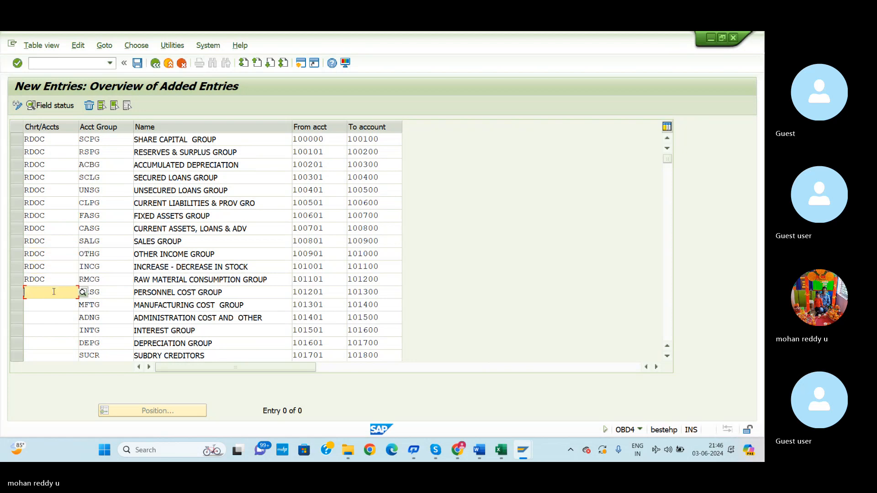
type("RDOC")
left_click(53, 302)
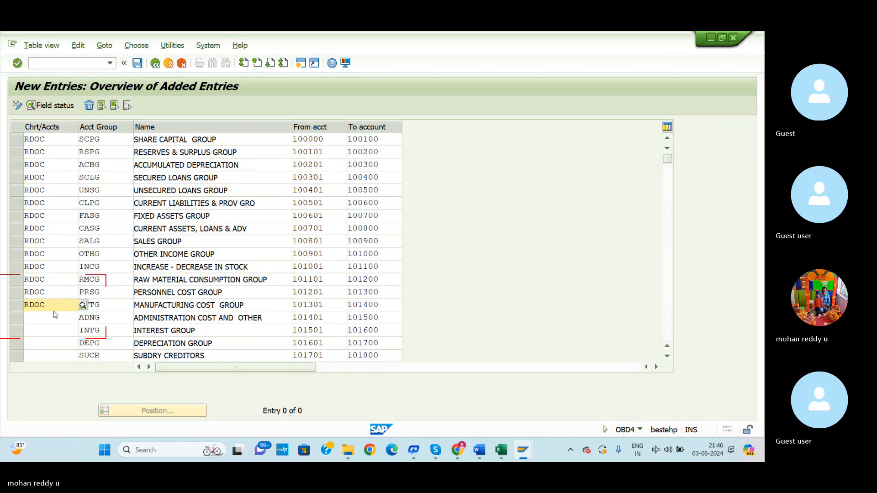
left_click(55, 316)
left_click(56, 329)
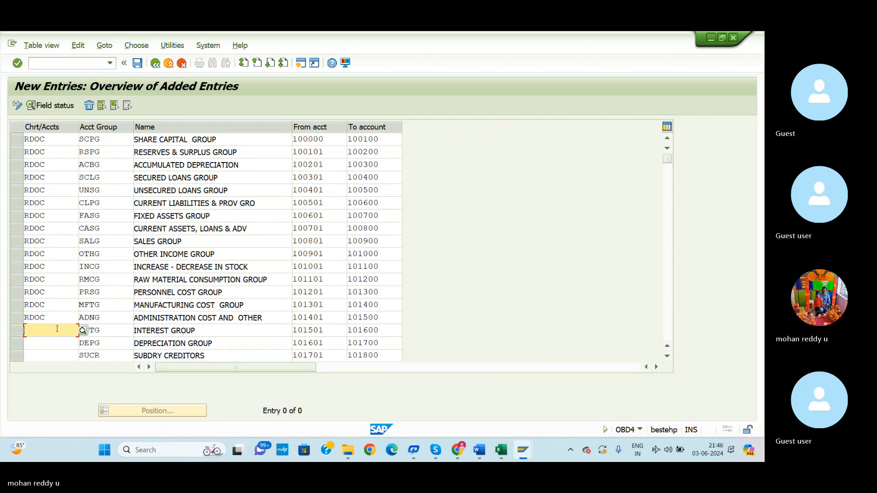
left_click(55, 343)
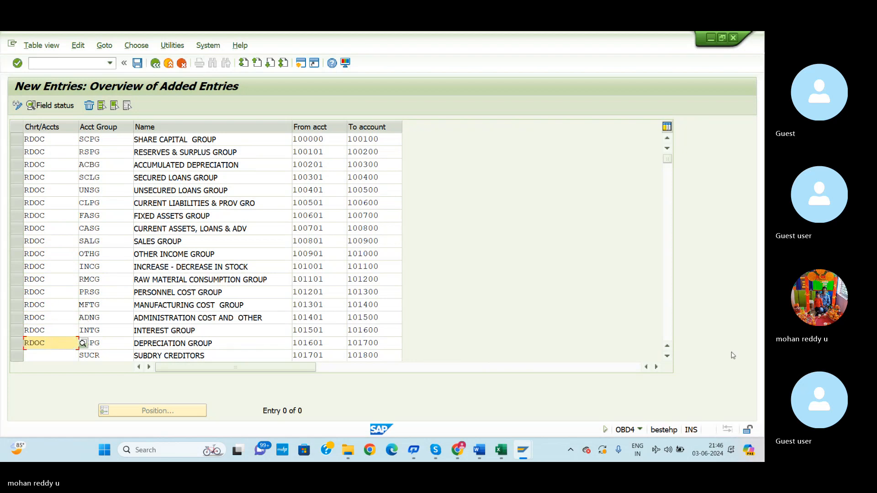
- Try to fill the empty chart of accounts field of SUBDRY CREDITORS, confirm the entries, and go back to the G/L account groups overview
left_click(667, 358)
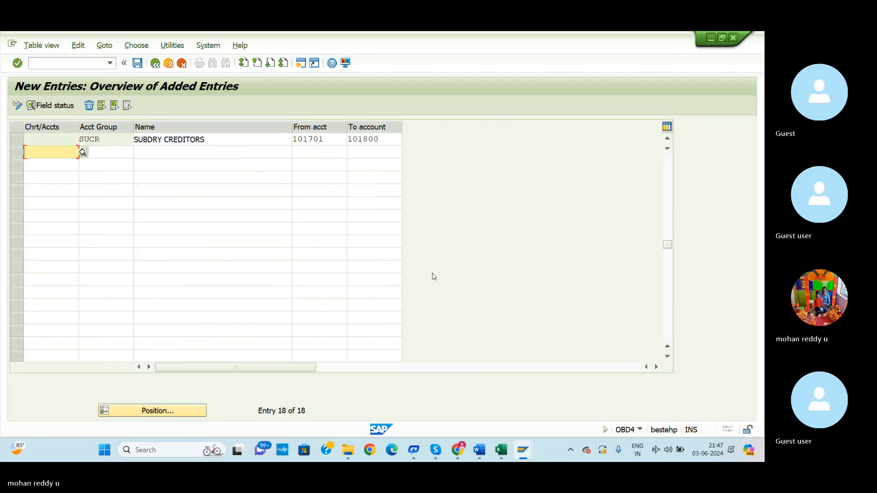
scroll(431, 274, "up", 2)
left_click(55, 215)
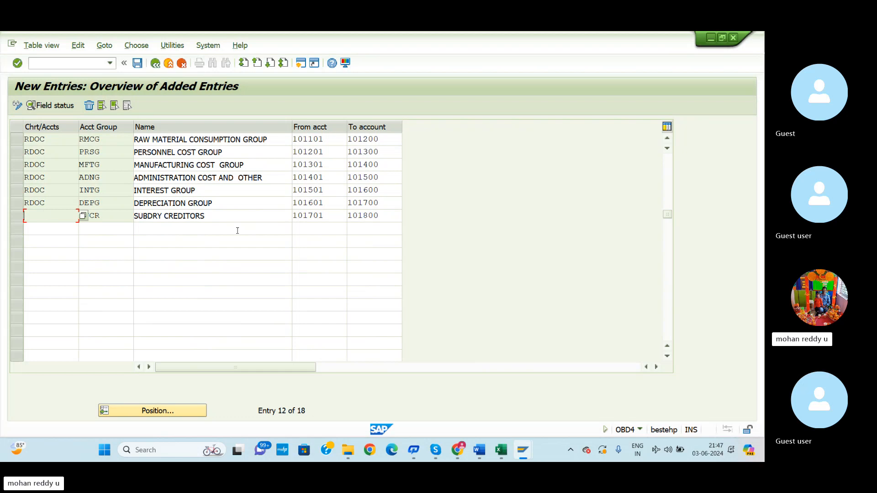
key("Return")
left_click(155, 63)
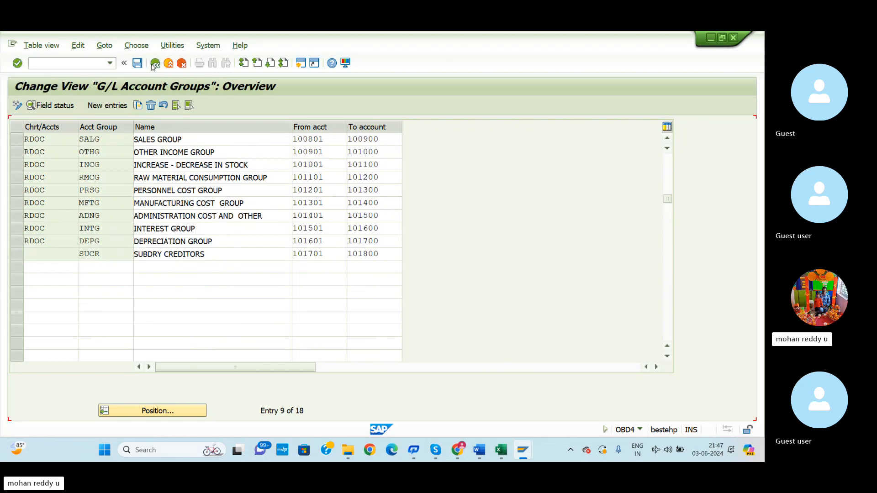
- Switch to Excel and clear the TSOC codes in column A of the GL GROUP NUMBER RANGE sheet, from A16 downward
left_click(510, 455)
scroll(166, 218, "up", 10)
scroll(165, 219, "down", 2)
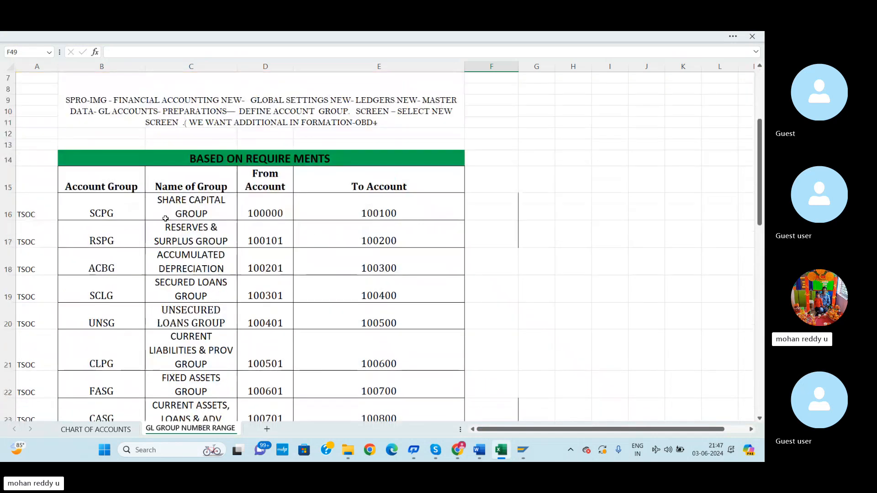
left_click_drag(27, 213, 29, 359)
scroll(65, 290, "up", 10)
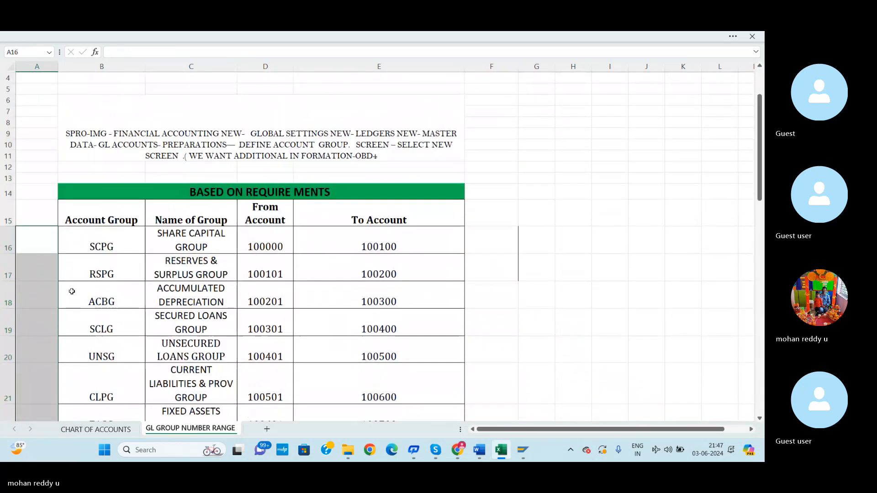
- Enter RDOC in cell A16 and copy it down to every account group row through A42
left_click(36, 321)
type("RD")
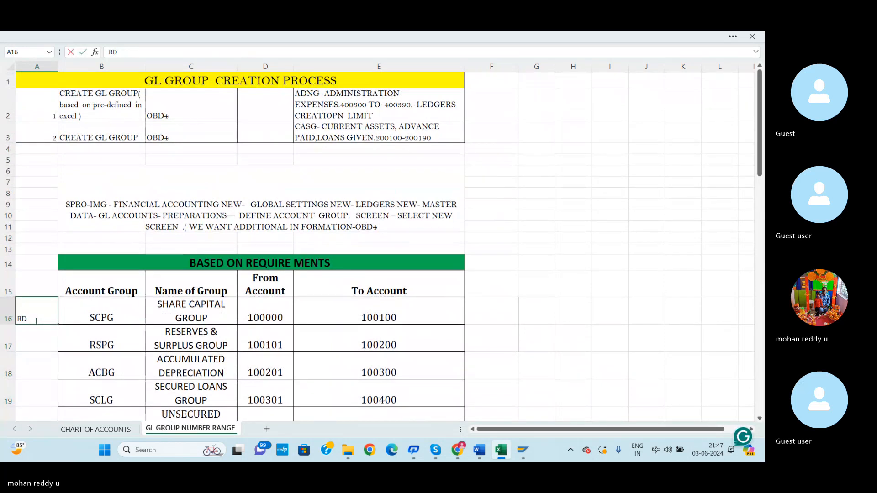
type("OC")
left_click(61, 327)
left_click(40, 307)
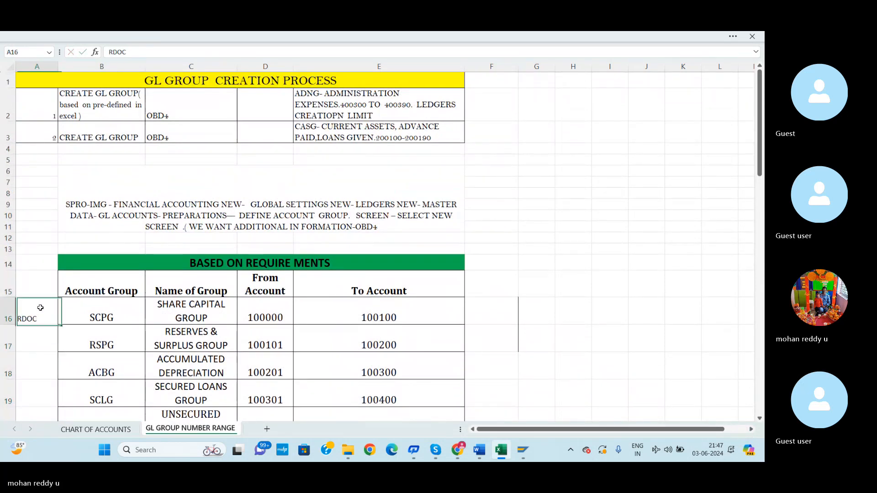
left_click_drag(40, 308, 27, 362)
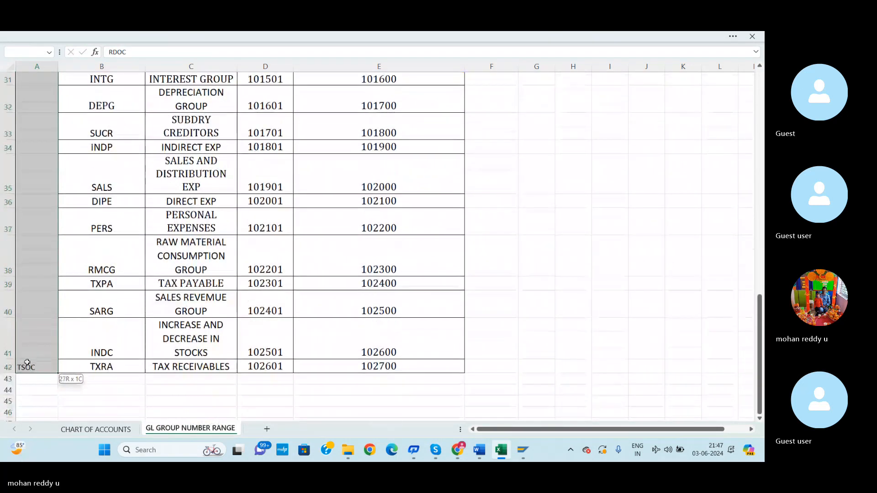
key("ctrl+v")
scroll(27, 320, "up", 4)
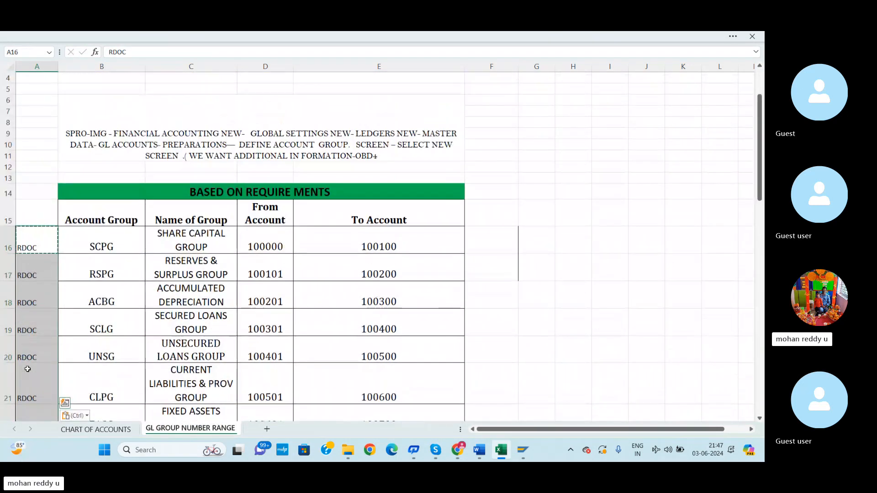
- Copy the account group rows A16:E42, including the RDOC column
left_click(38, 238)
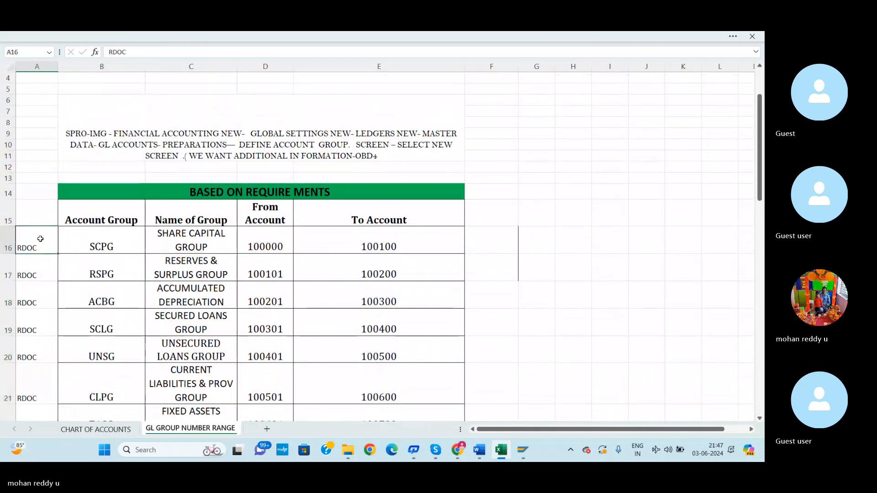
scroll(78, 327, "down", 10)
scroll(76, 329, "up", 8)
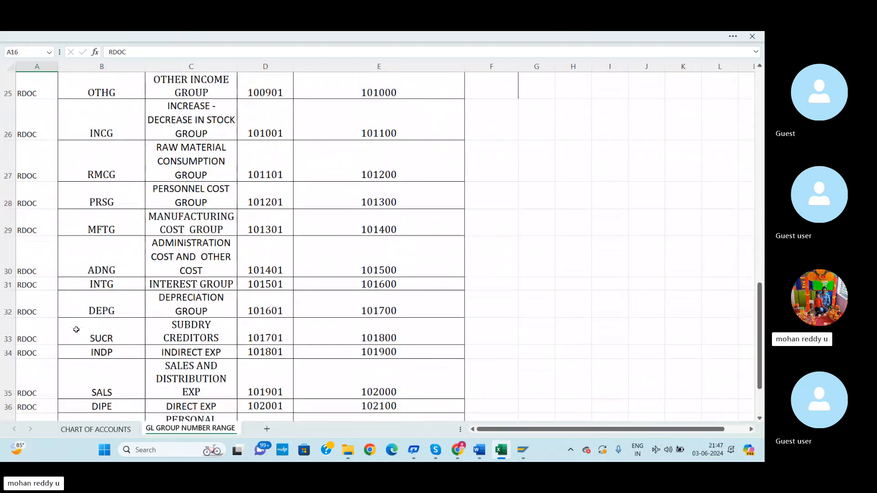
left_click_drag(39, 177, 345, 368)
key("ctrl+c")
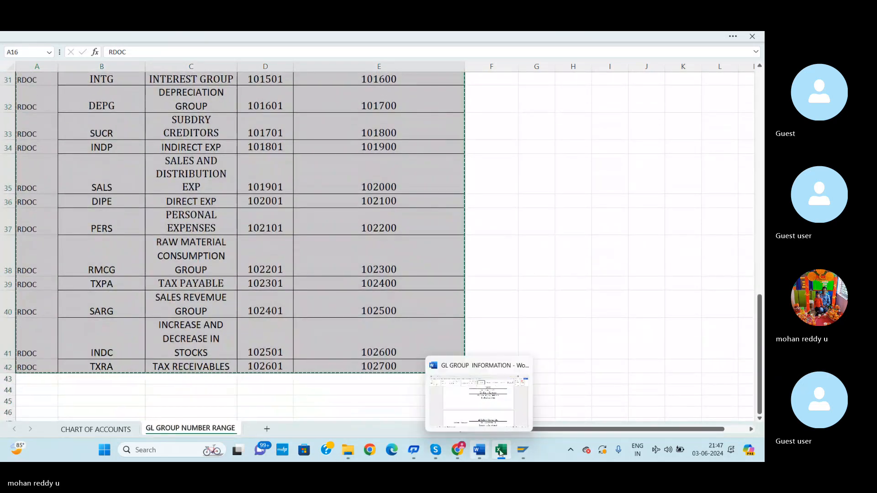
- Switch to SAP, start new entries, paste the copied rows from the first Chrt/Accts cell onward, and try to save them
left_click(523, 450)
left_click(552, 397)
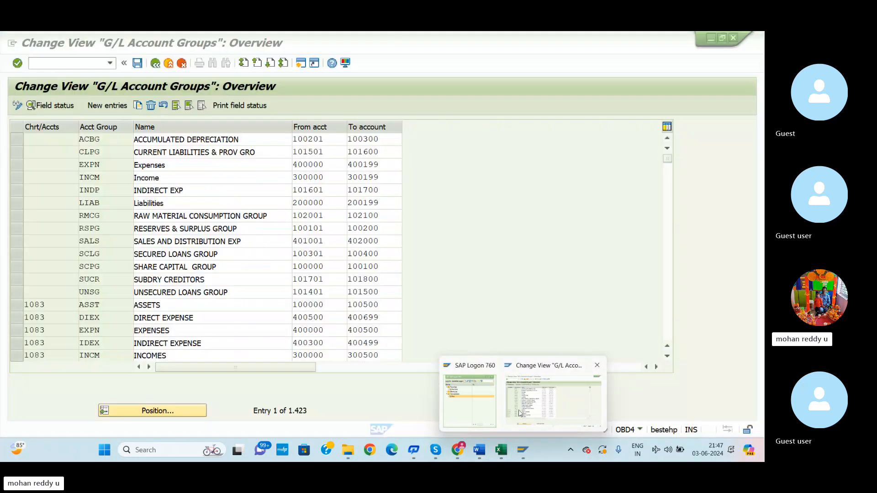
left_click(107, 105)
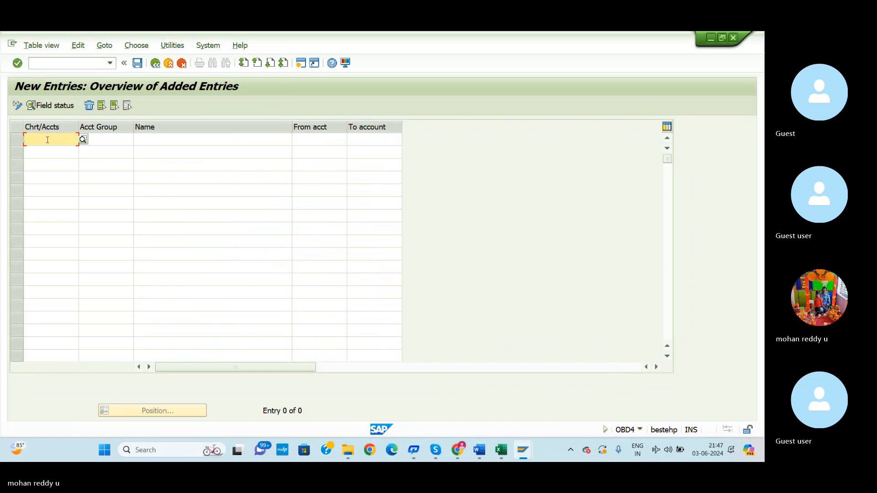
key("ctrl+v")
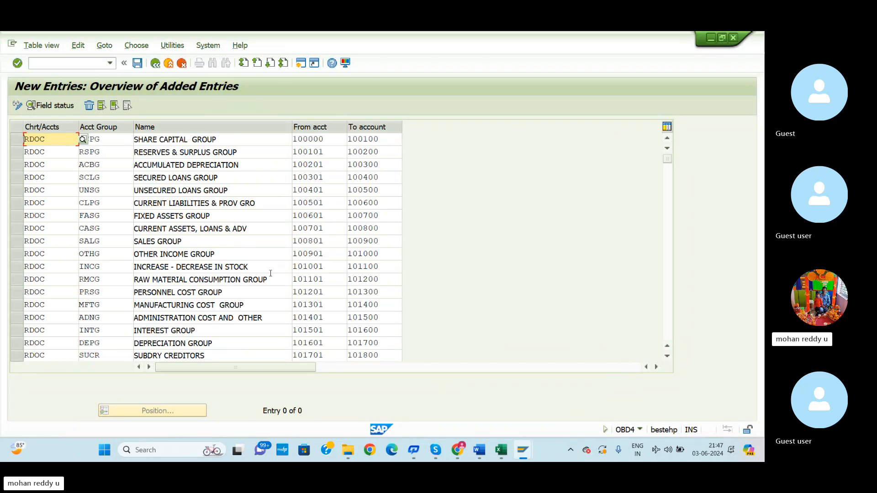
left_click(137, 64)
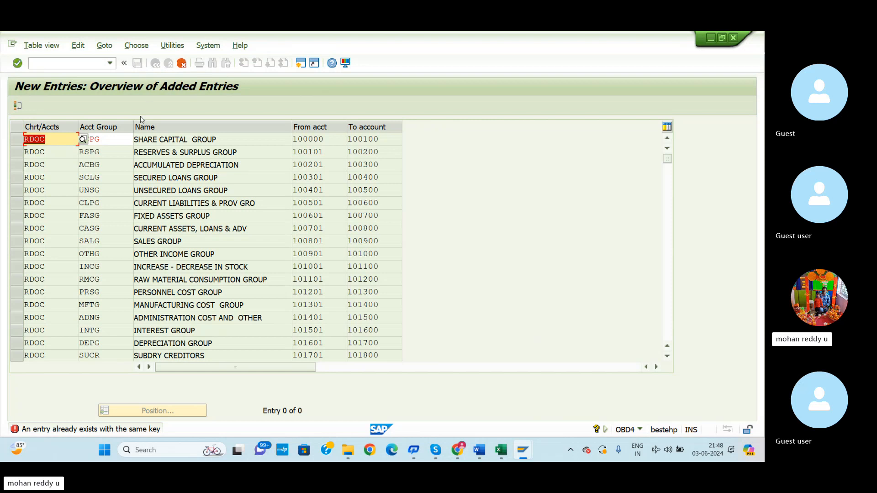
left_click(17, 63)
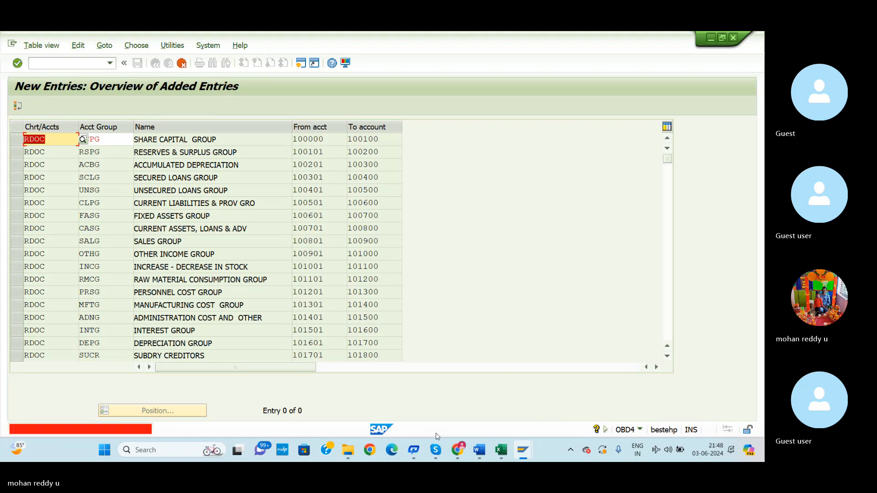
mouse_move(459, 449)
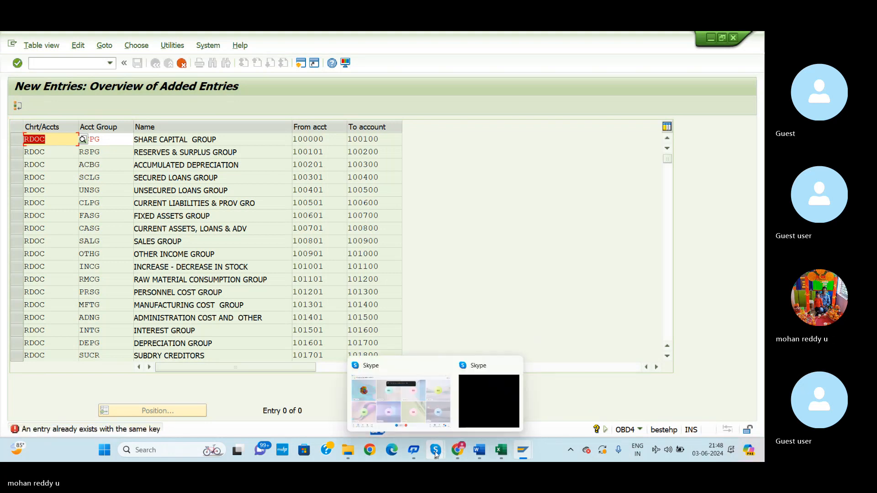
left_click(424, 411)
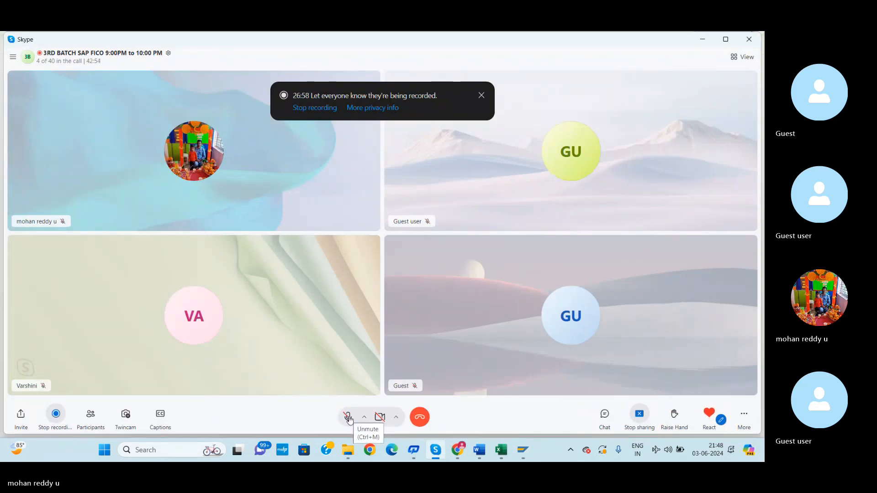
left_click(480, 449)
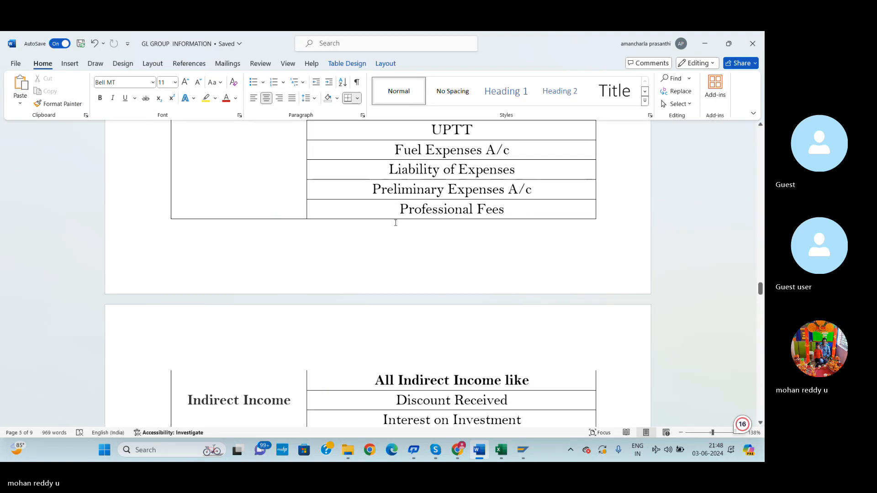
left_click(457, 451)
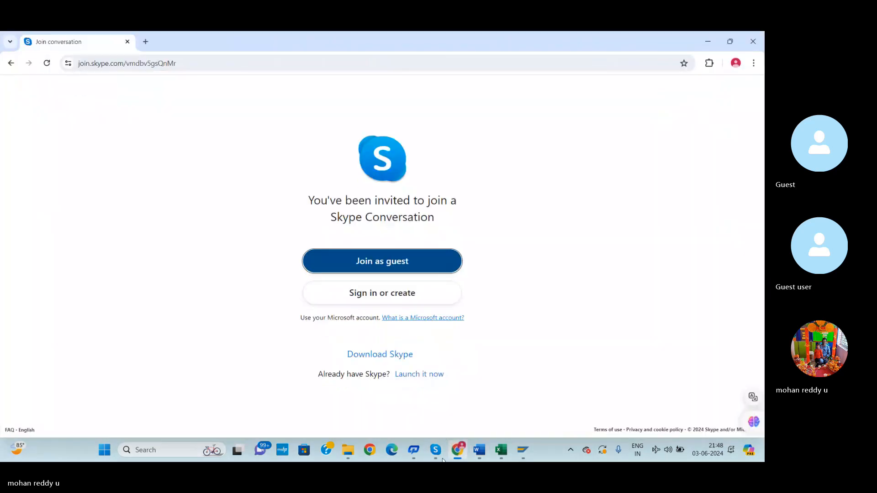
mouse_move(439, 455)
left_click(429, 411)
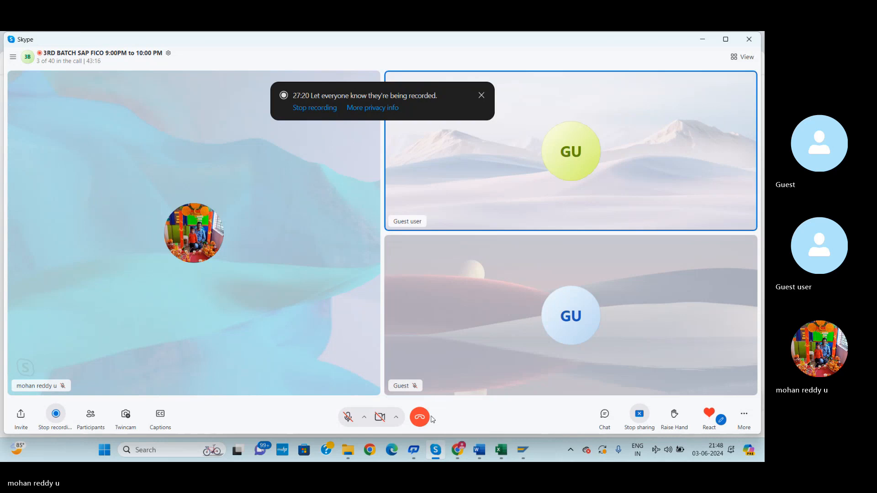
mouse_move(480, 452)
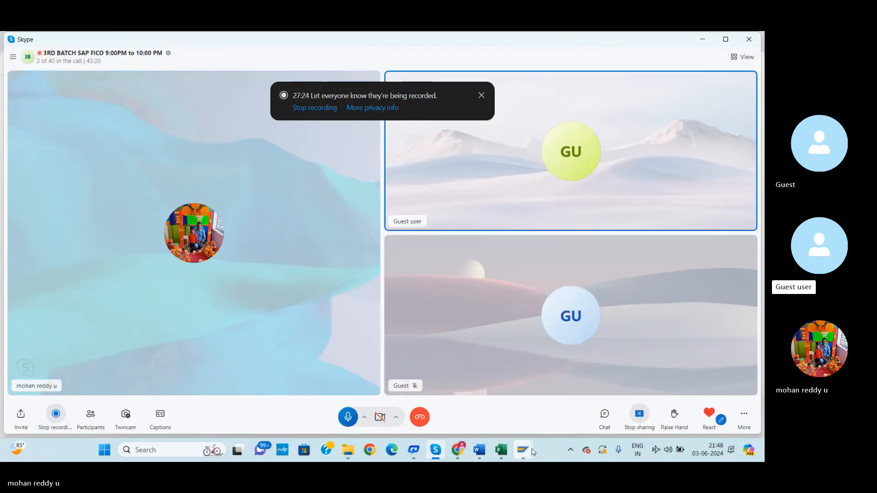
- Switch back to the SAP new entries and cancel them, discarding the pasted account group rows
mouse_move(523, 451)
left_click(534, 418)
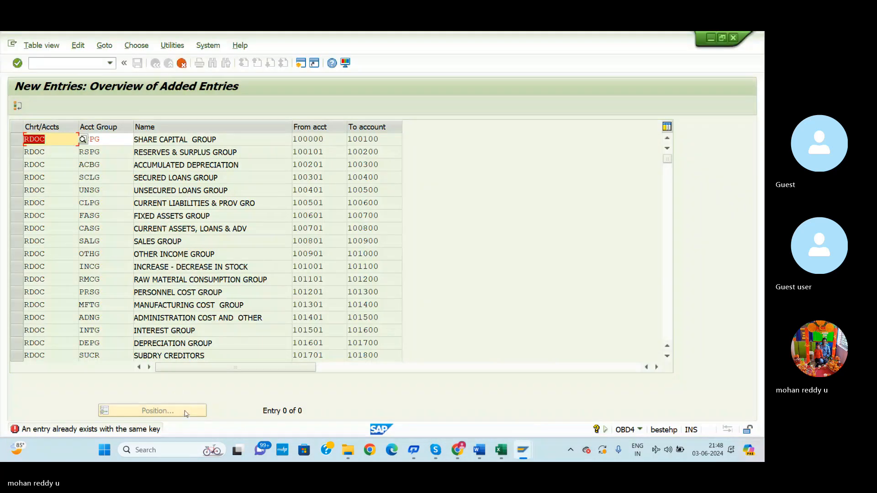
left_click(184, 64)
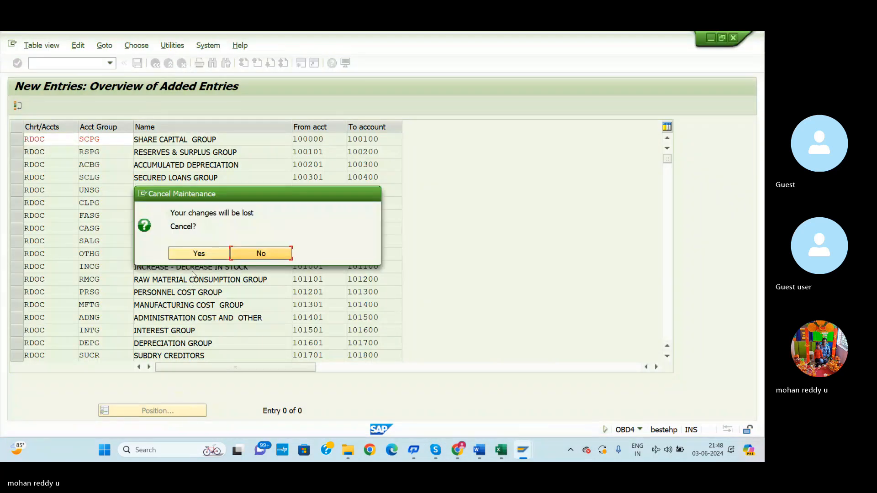
left_click(199, 253)
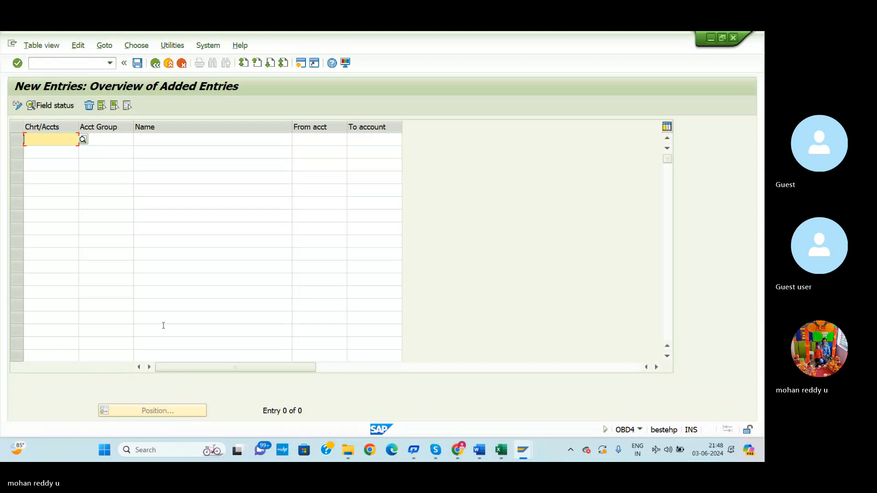
- Return to the G/L account groups overview, position the list at chart of accounts RDOC and review its account groups
left_click(156, 63)
left_click(162, 410)
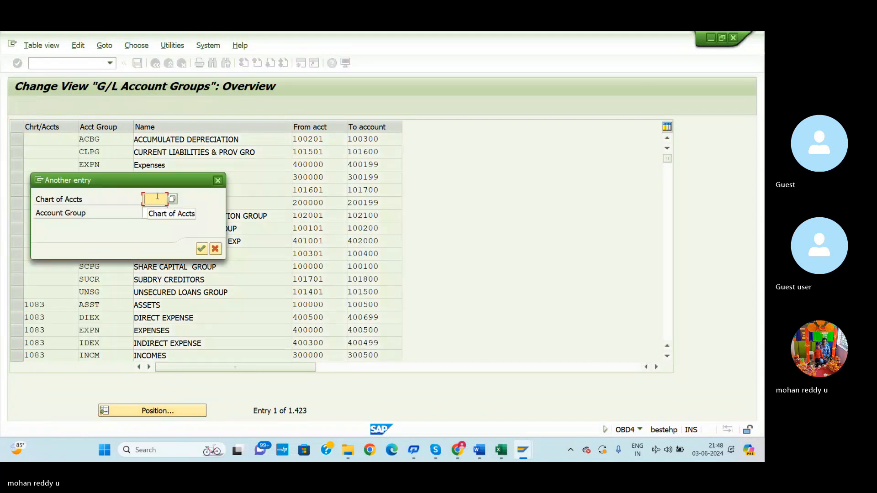
type("RDOC")
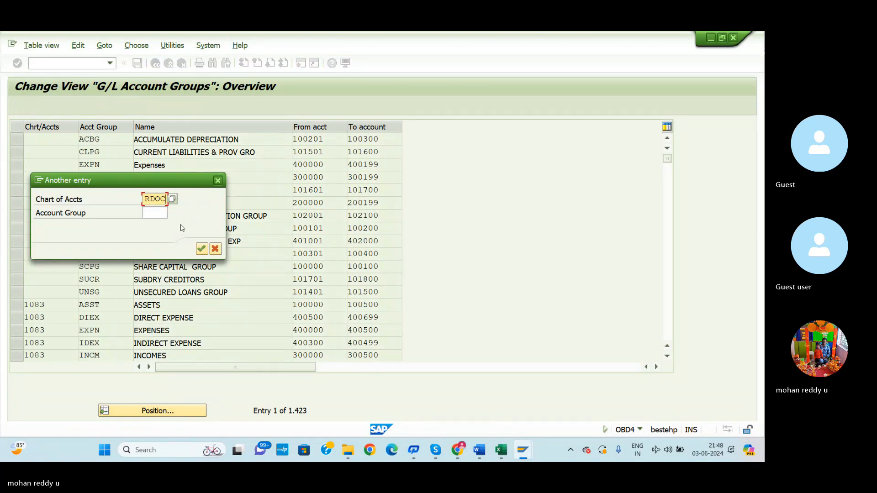
left_click(201, 249)
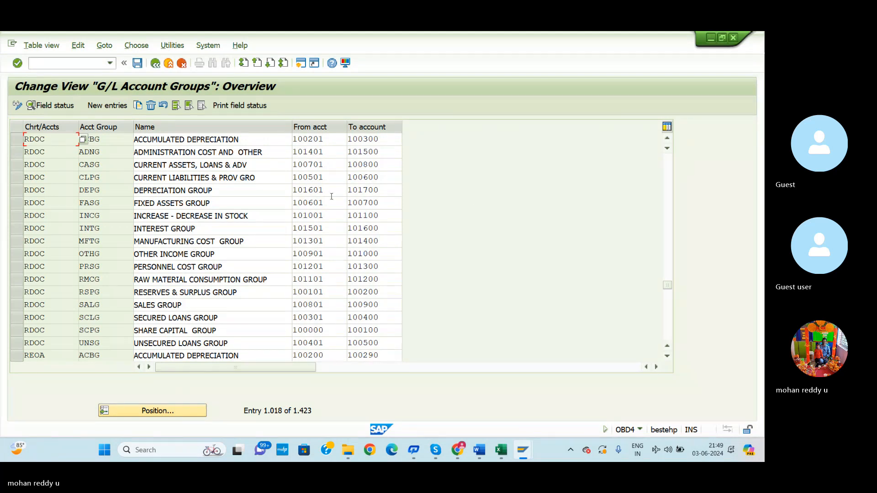
scroll(169, 241, "down", 6)
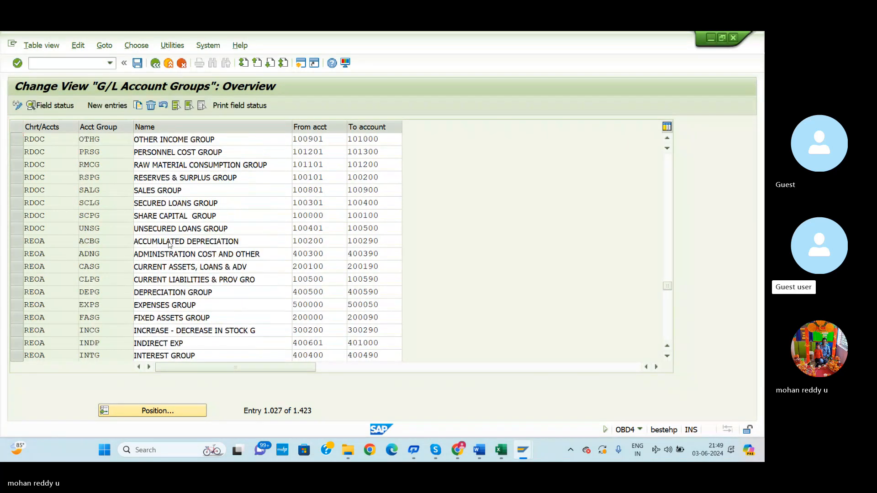
scroll(169, 241, "up", 1)
scroll(169, 242, "down", 4)
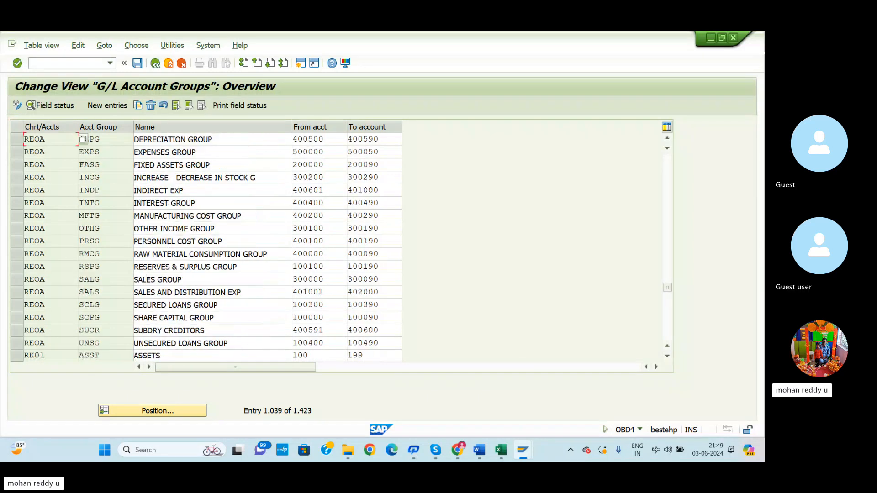
scroll(169, 245, "down", 2)
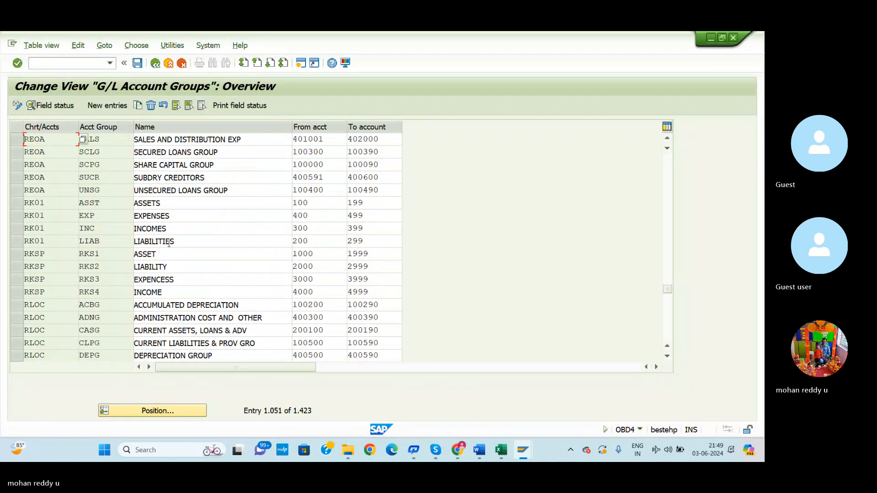
scroll(169, 247, "up", 4)
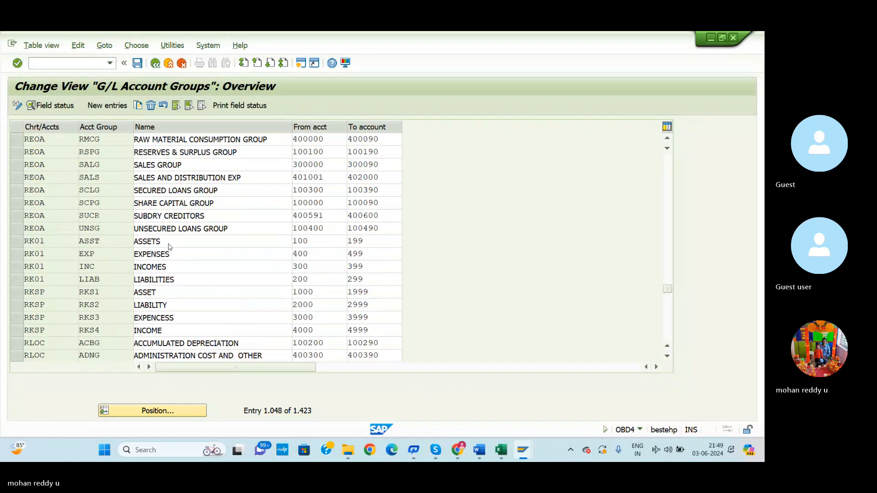
- Leave the account groups maintenance, accept the proposed customizing request and return to SAP Easy Access
left_click(181, 62)
left_click(202, 258)
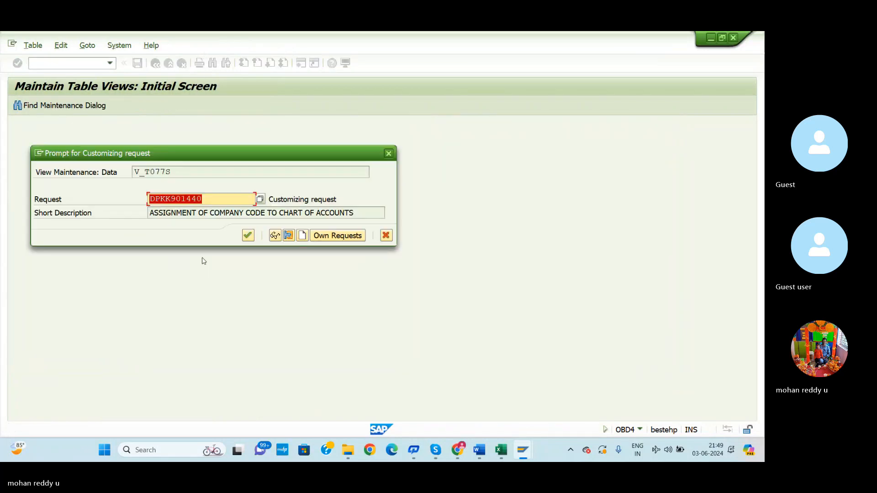
left_click(247, 235)
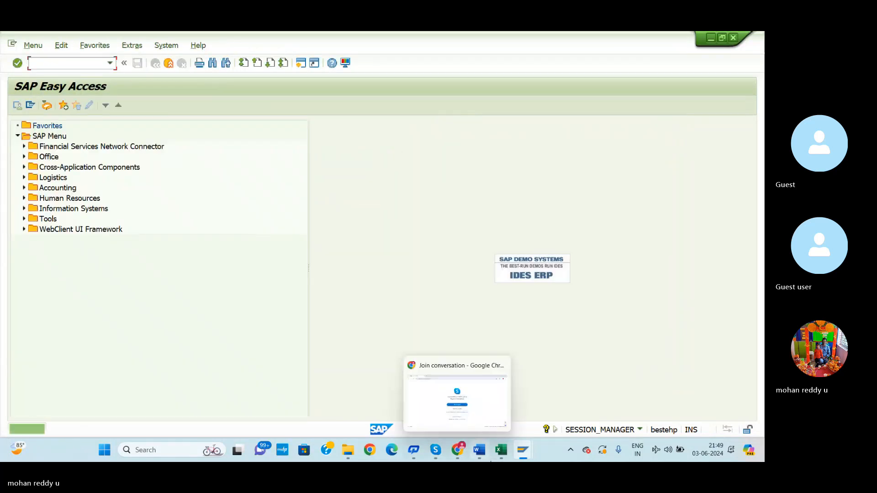
- Switch to the GL GROUP INFORMATION document in Word and look through its table of expense accounts
left_click(480, 451)
mouse_move(436, 450)
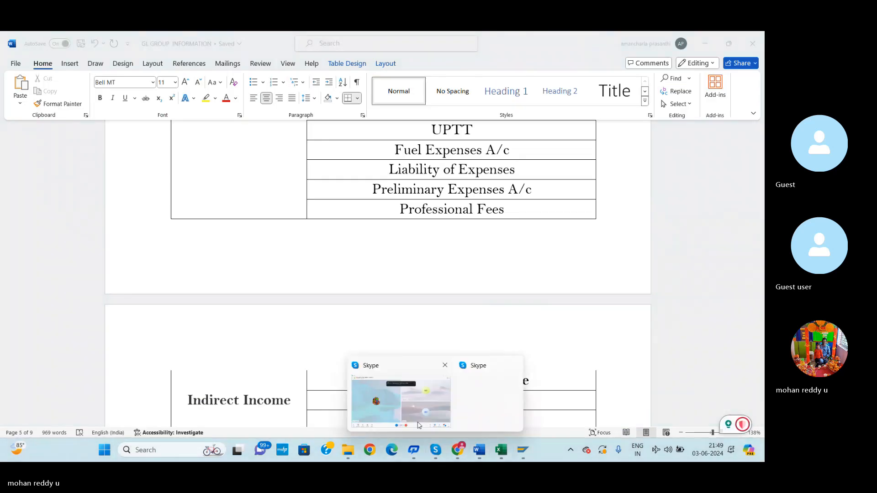
left_click(423, 421)
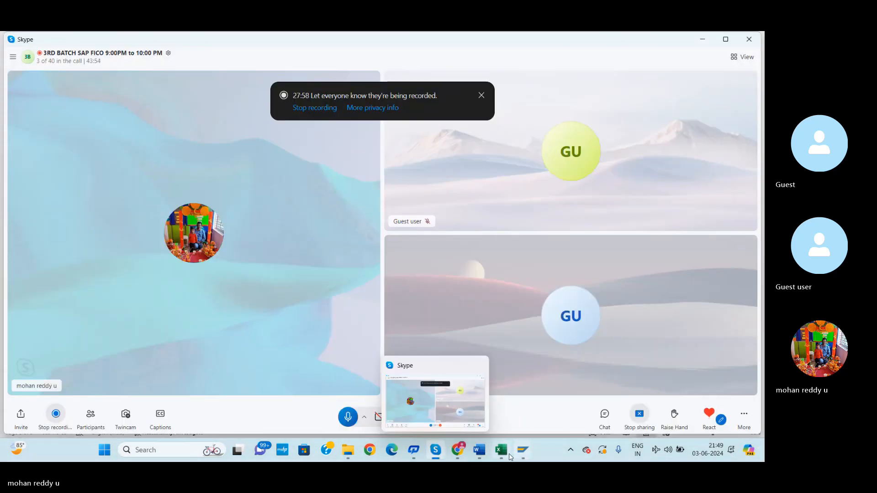
left_click(484, 451)
mouse_move(523, 450)
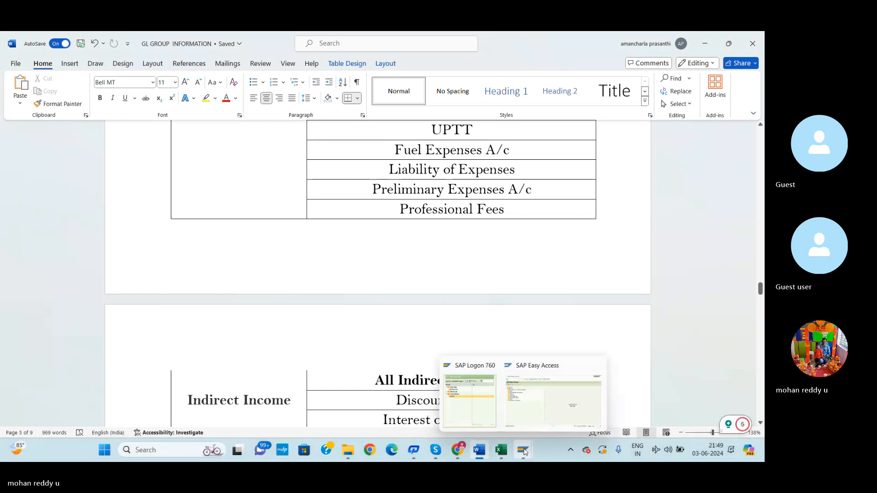
left_click(526, 417)
mouse_move(479, 450)
left_click(465, 370)
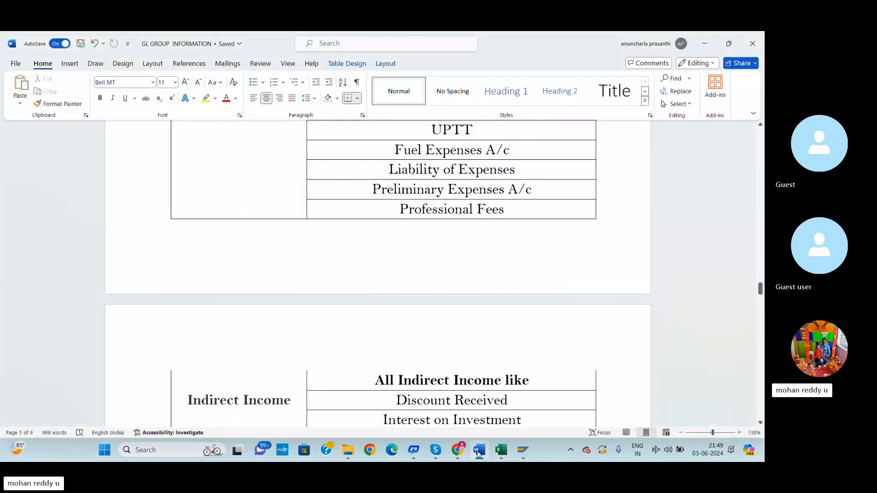
scroll(465, 371, "up", 10)
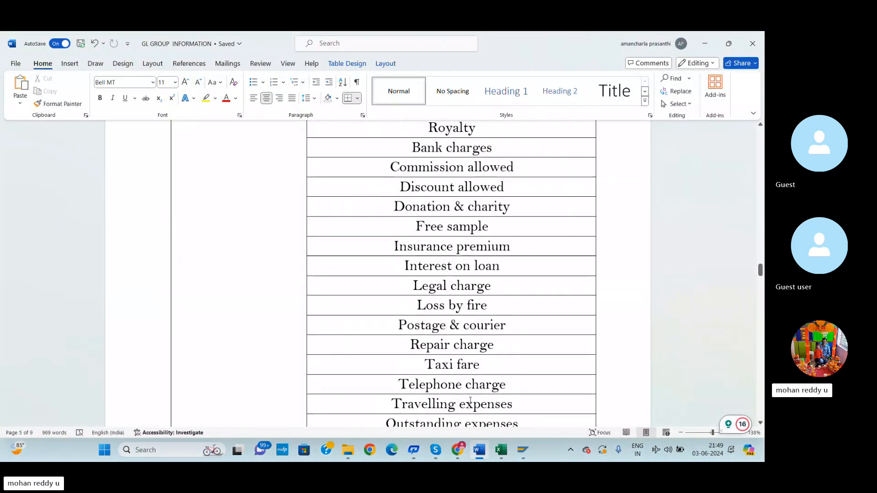
scroll(469, 400, "up", 1)
- Switch to the Excel workbook and review the G/L configuration steps and transaction codes on the CHART OF ACCOUNTS sheet
left_click(502, 454)
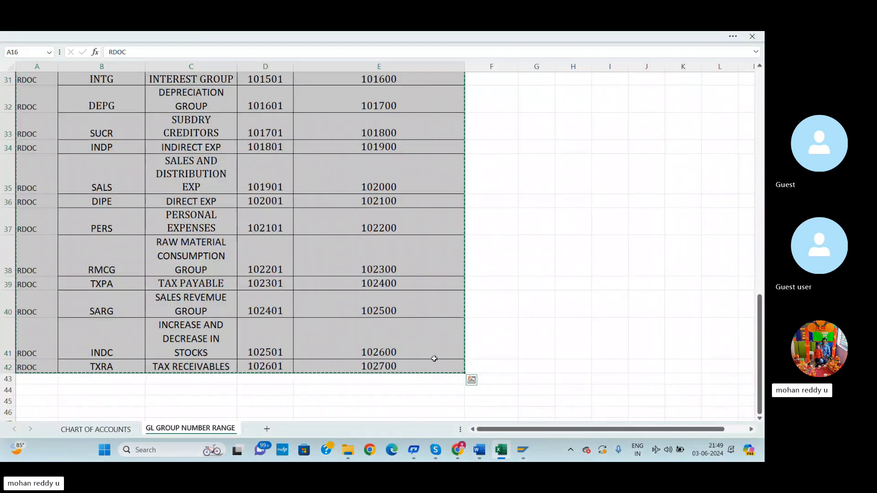
scroll(518, 362, "up", 10)
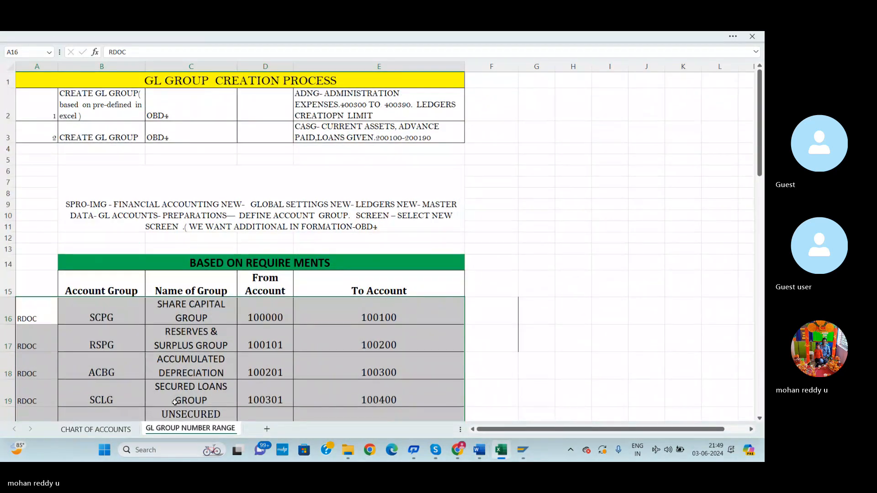
left_click(107, 430)
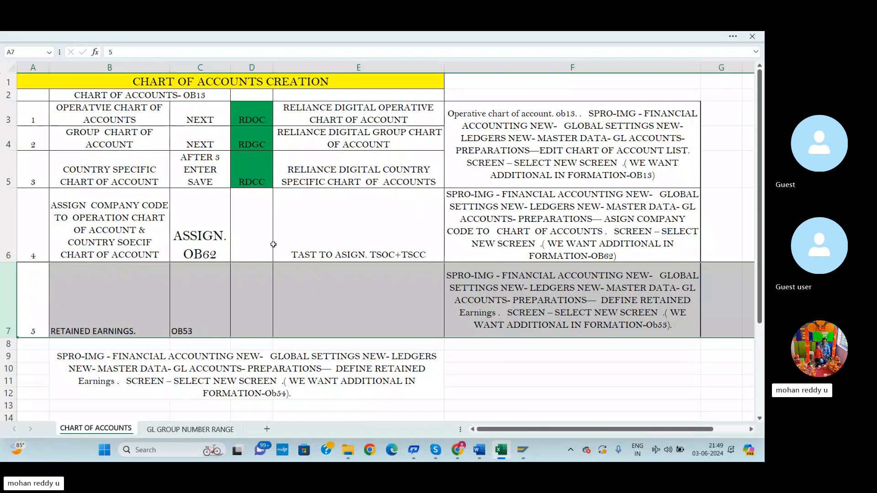
scroll(272, 251, "down", 3)
scroll(251, 303, "up", 3)
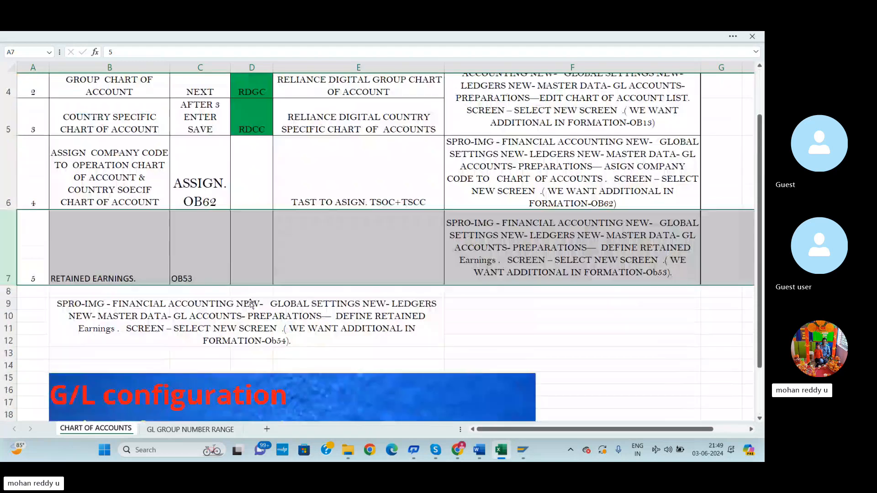
scroll(251, 303, "down", 3)
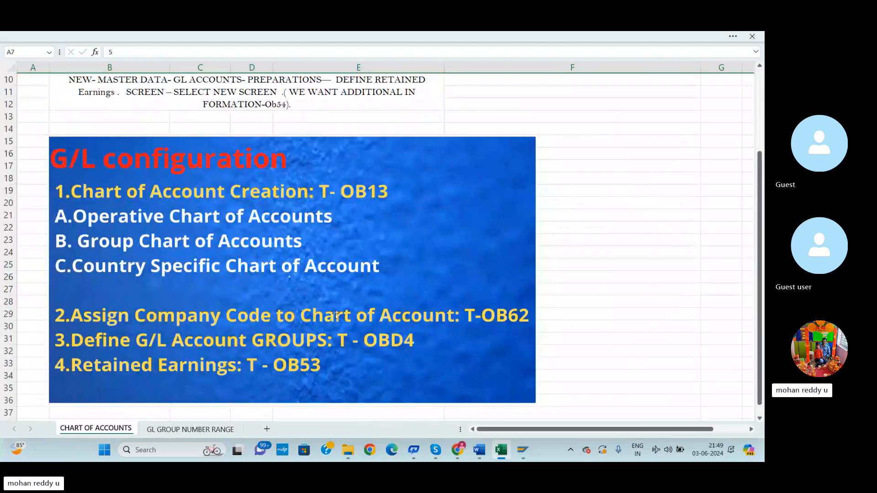
scroll(350, 314, "up", 1)
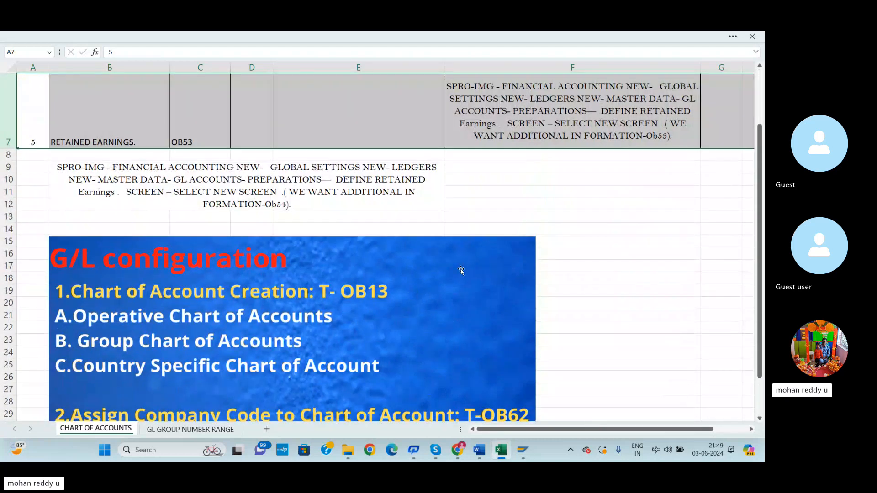
scroll(490, 284, "down", 3)
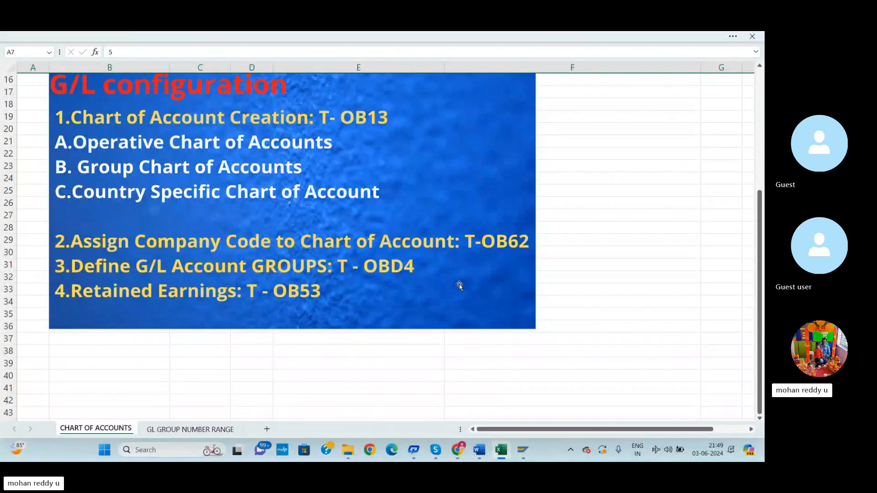
scroll(460, 285, "down", 2)
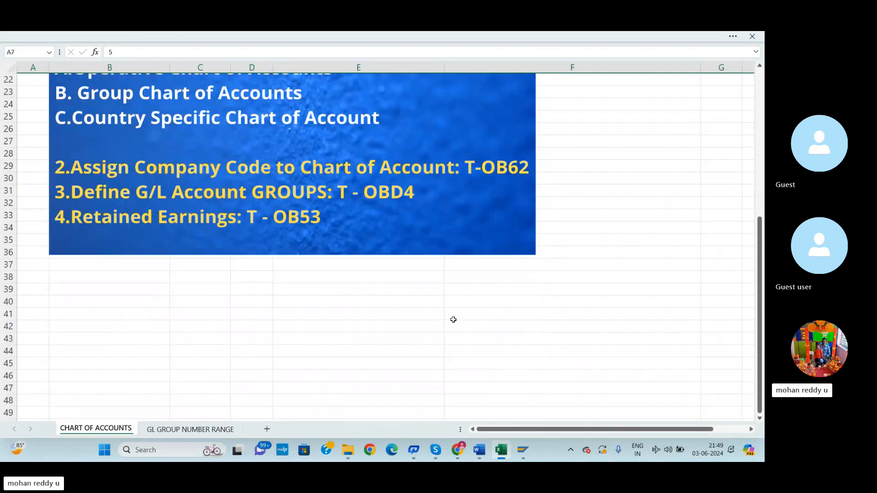
scroll(452, 319, "up", 7)
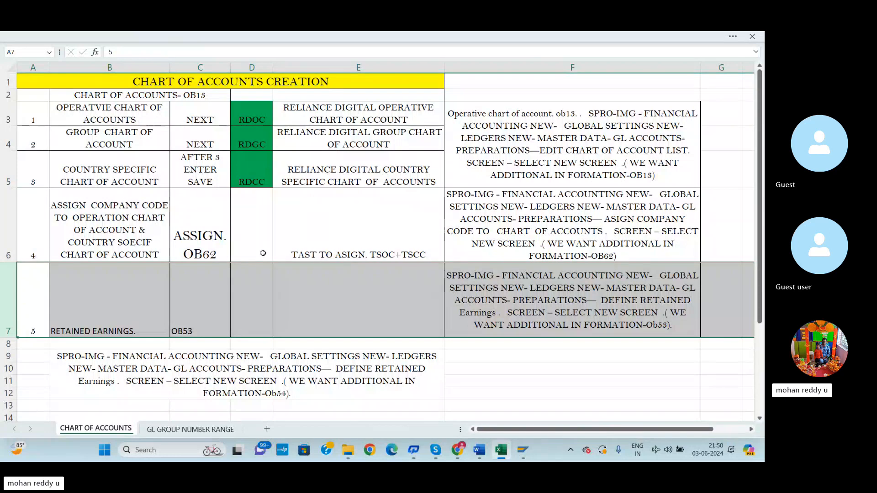
- Switch to the Skype call window
left_click(457, 450)
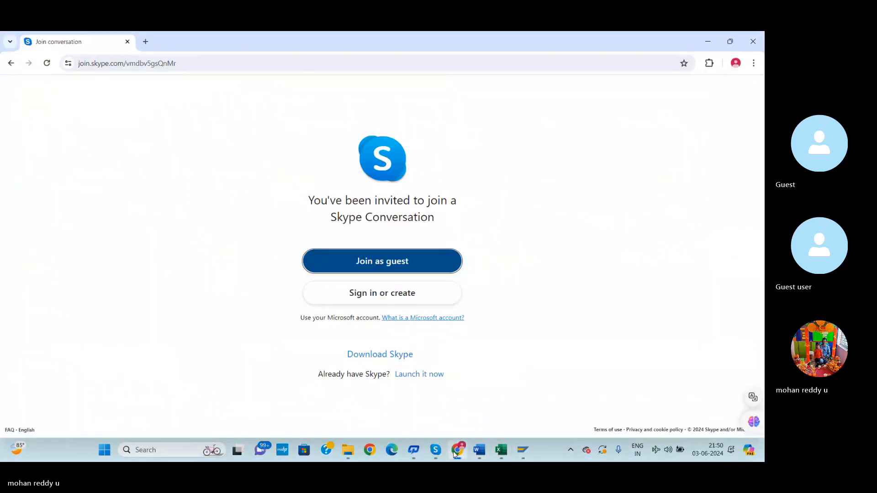
mouse_move(436, 451)
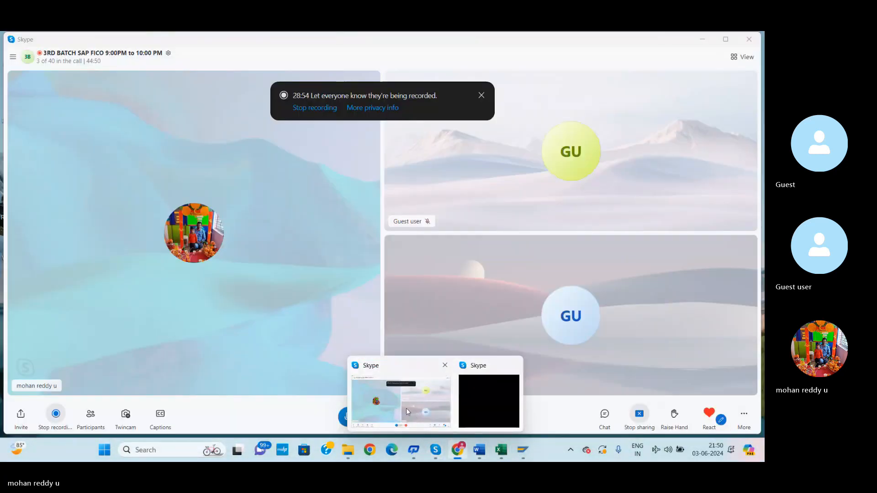
left_click(407, 408)
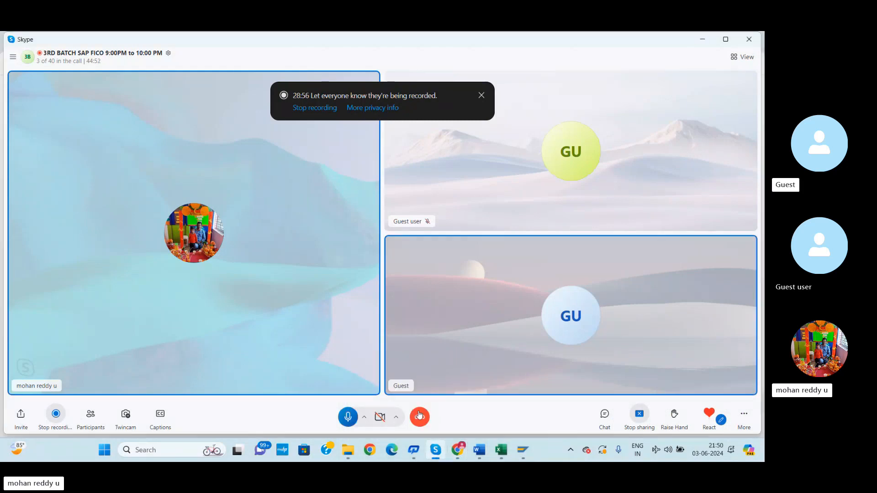